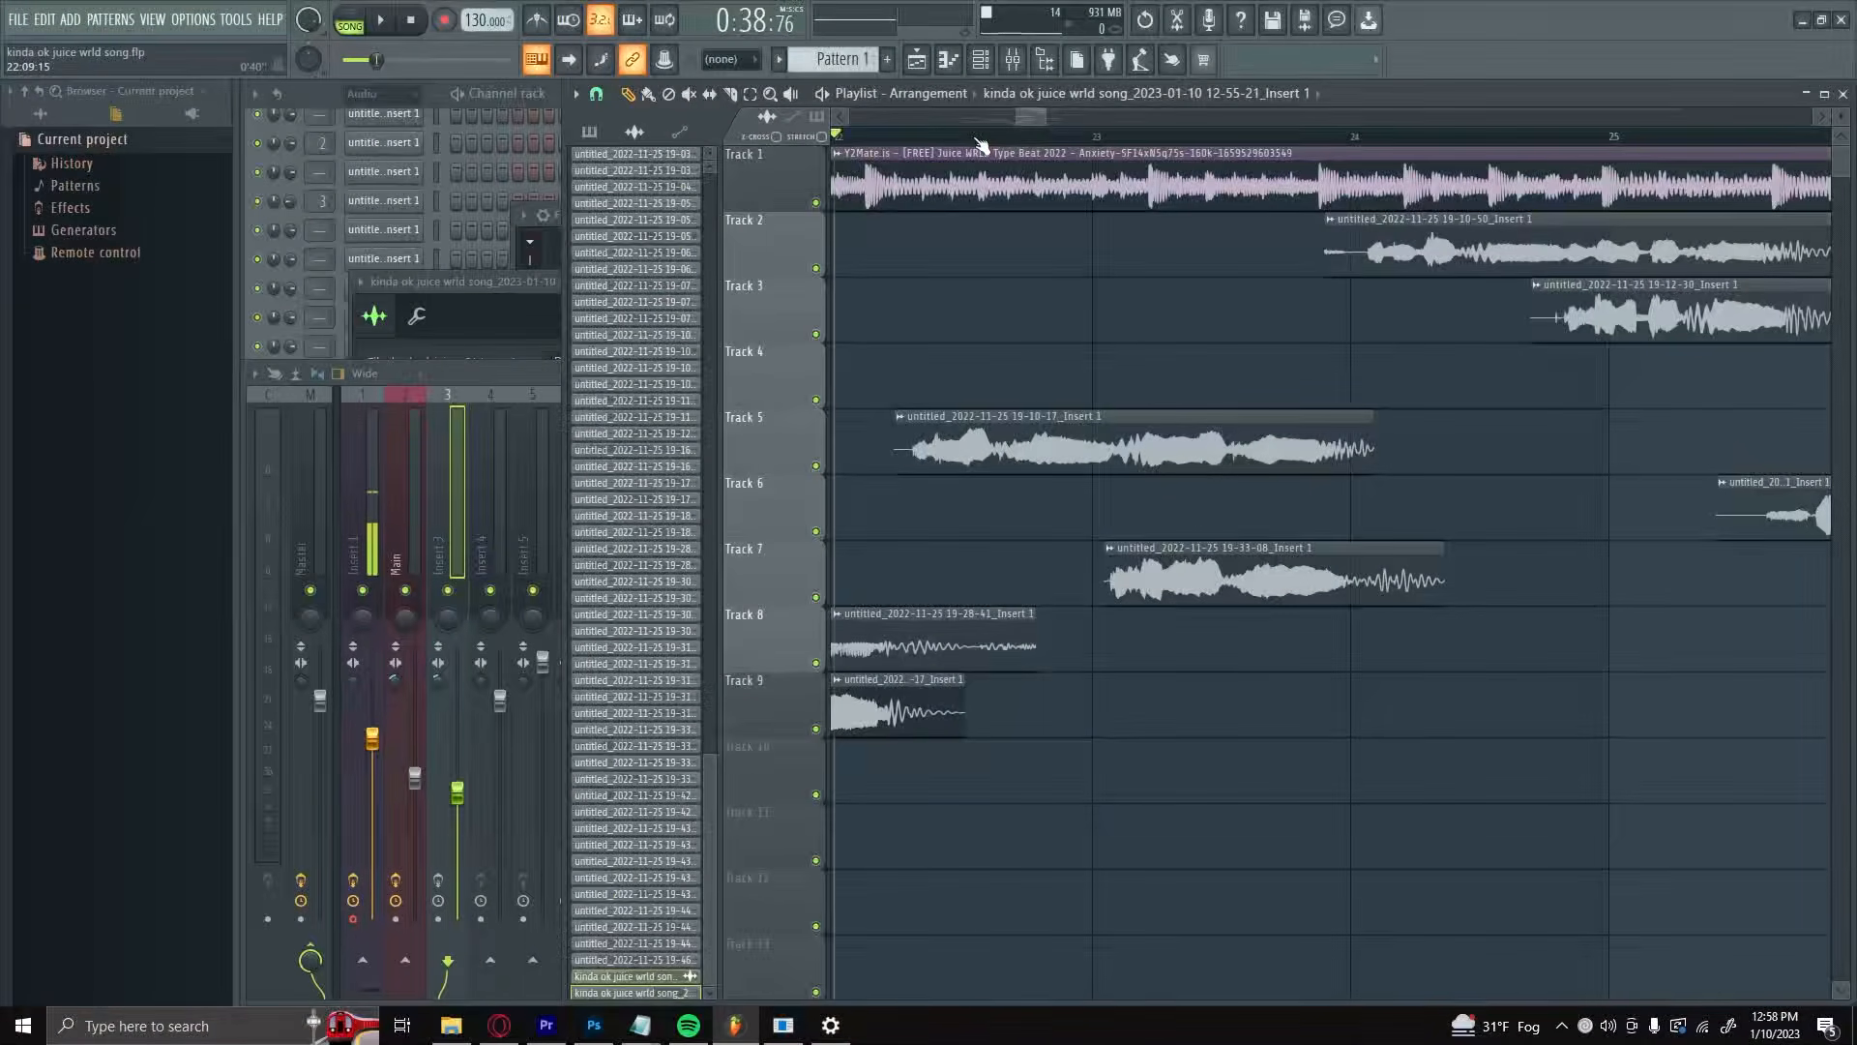
# Step: Inspect the effect chains of the Main and Insert 1 mixer tracks and read the vocal guide's Equalization section
pyautogui.click(417, 503)
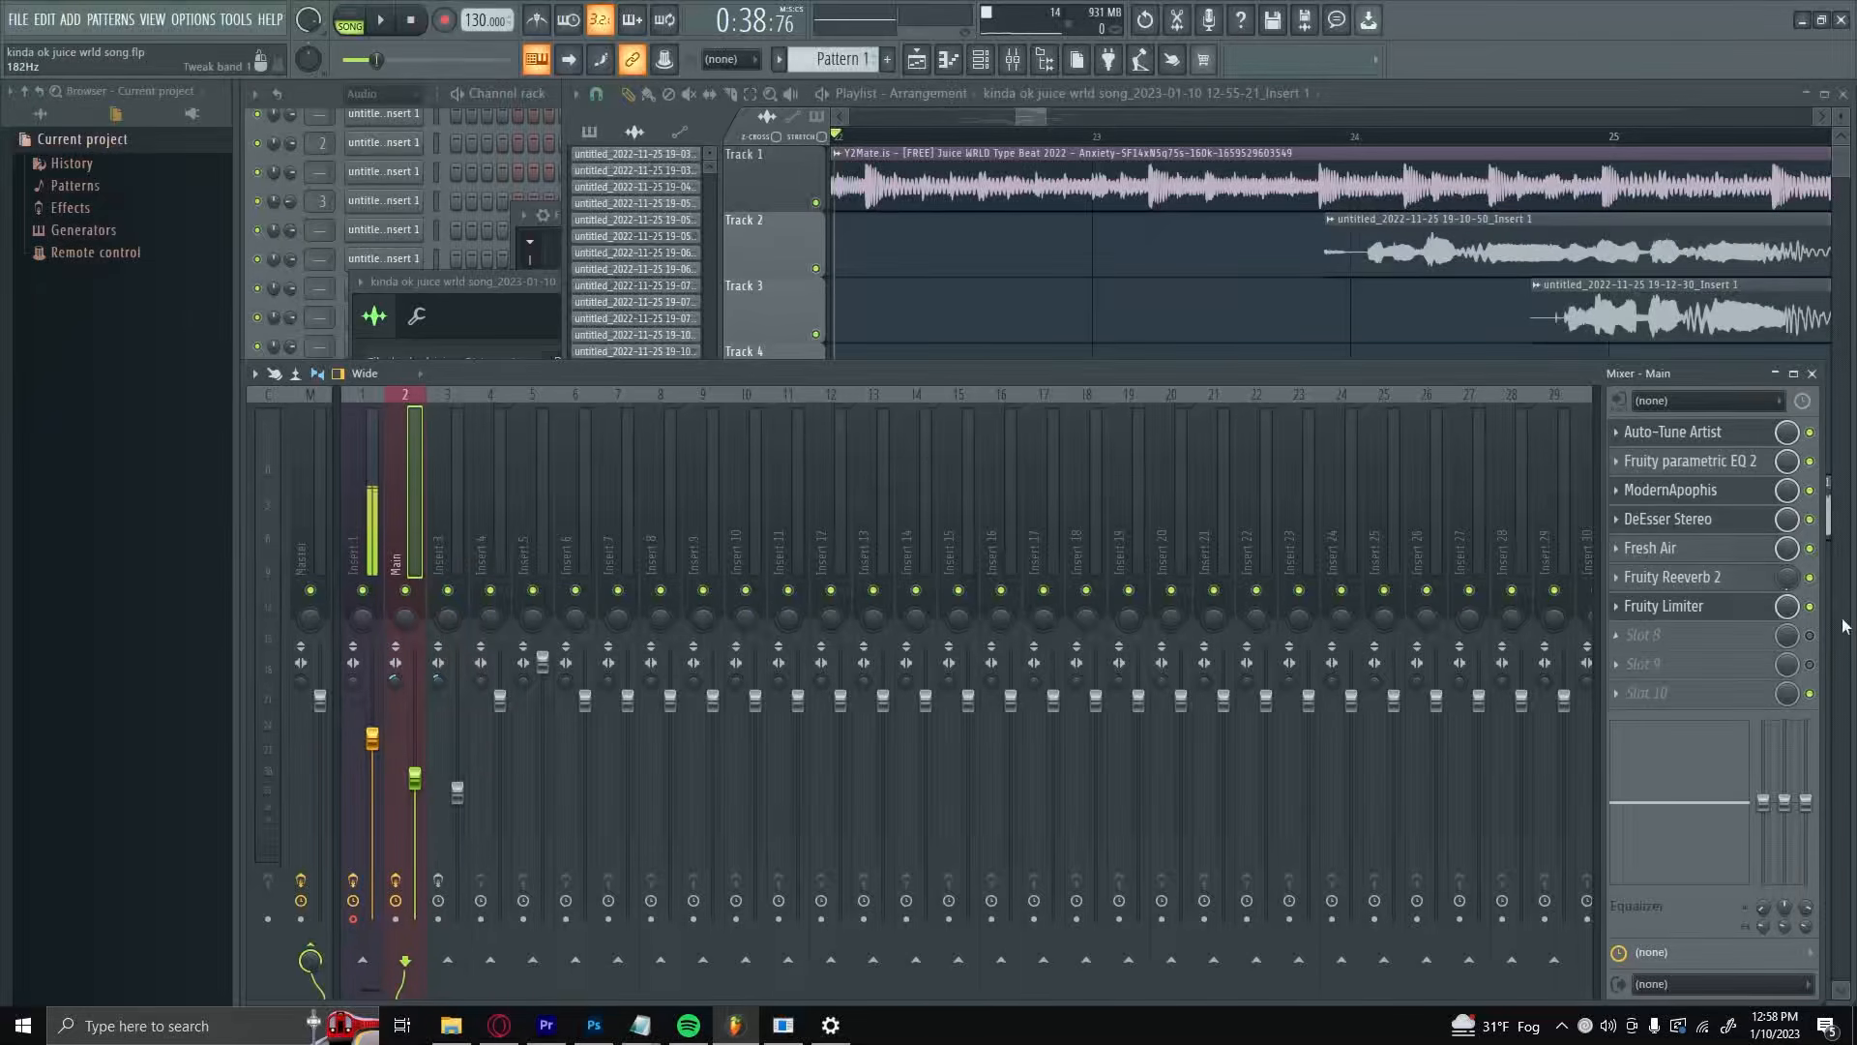
pyautogui.press('Left')
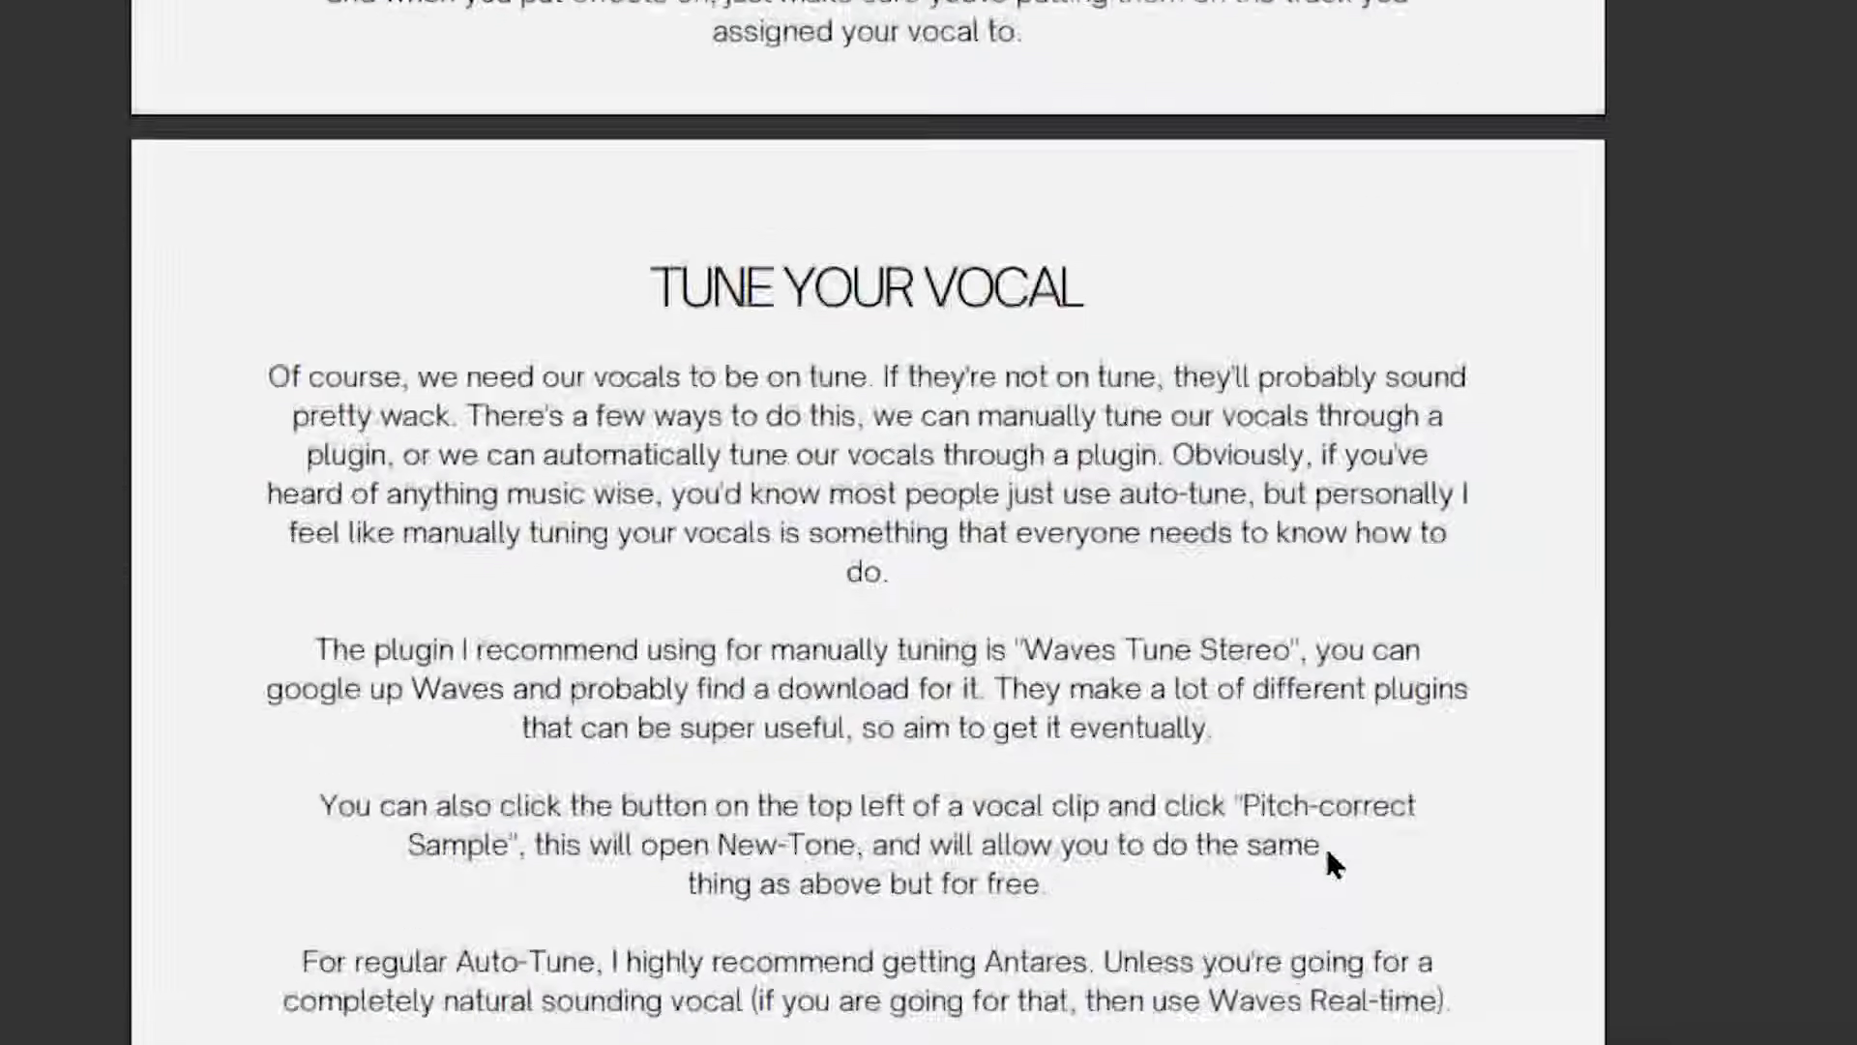
pyautogui.scroll(-15, 1325, 843)
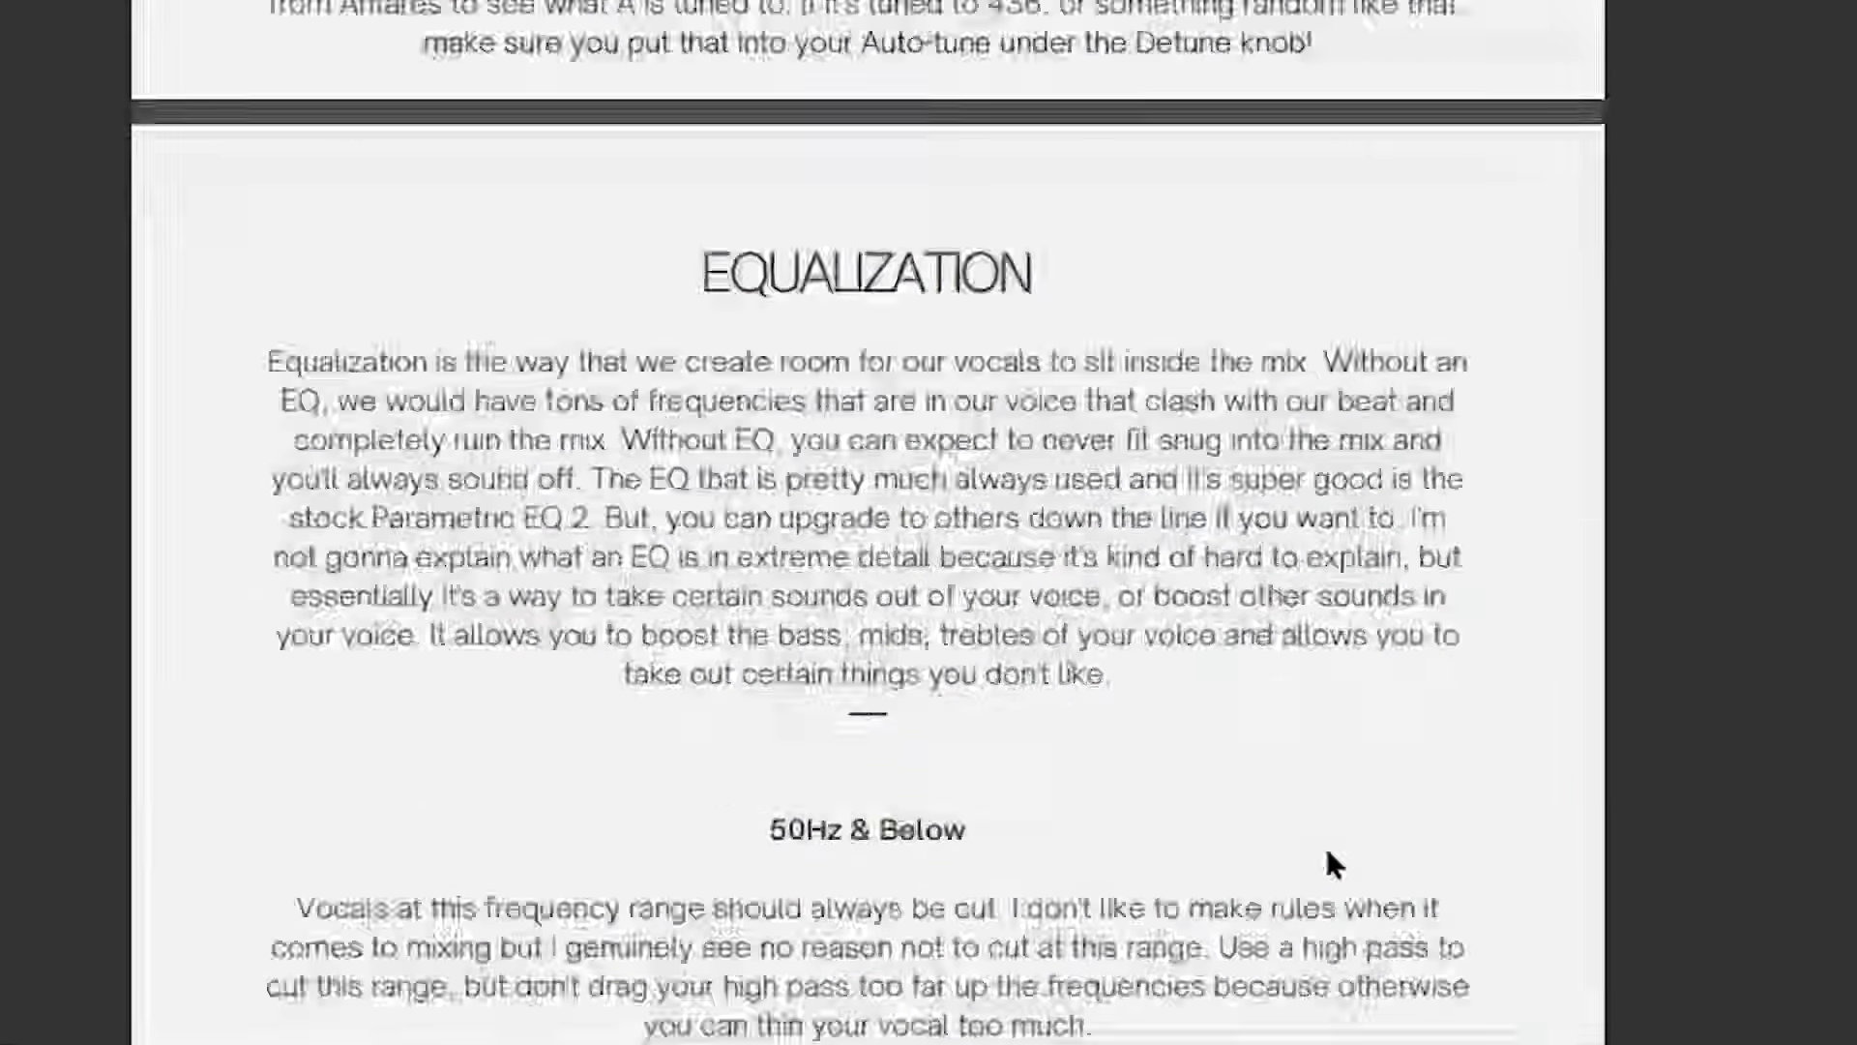
pyautogui.scroll(-20, 1327, 856)
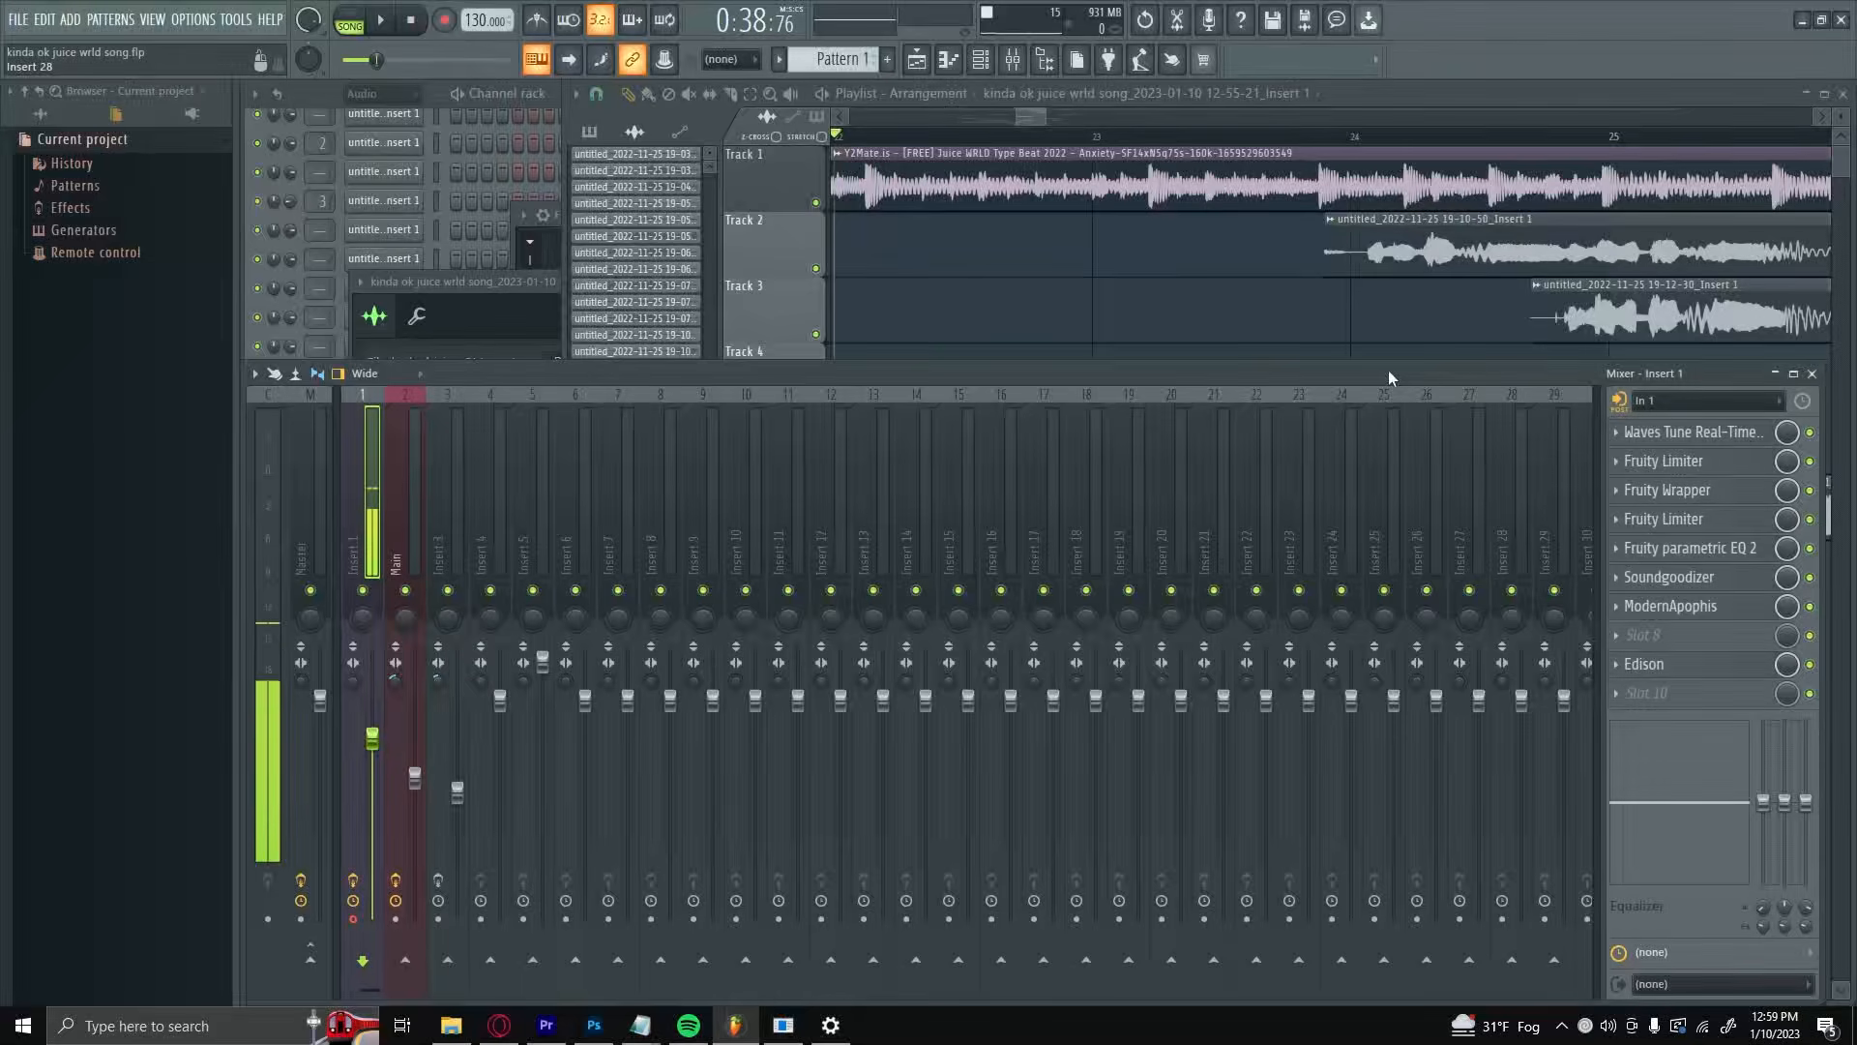
# Step: Swap the tracks of two vocal clips: move the Track 5 clip to Track 3 and the original Track 3 clip to Track 5
pyautogui.click(1209, 302)
pyautogui.moveTo(1021, 120)
pyautogui.mouseDown()
pyautogui.moveTo(919, 118)
pyautogui.moveTo(1047, 113)
pyautogui.mouseUp()
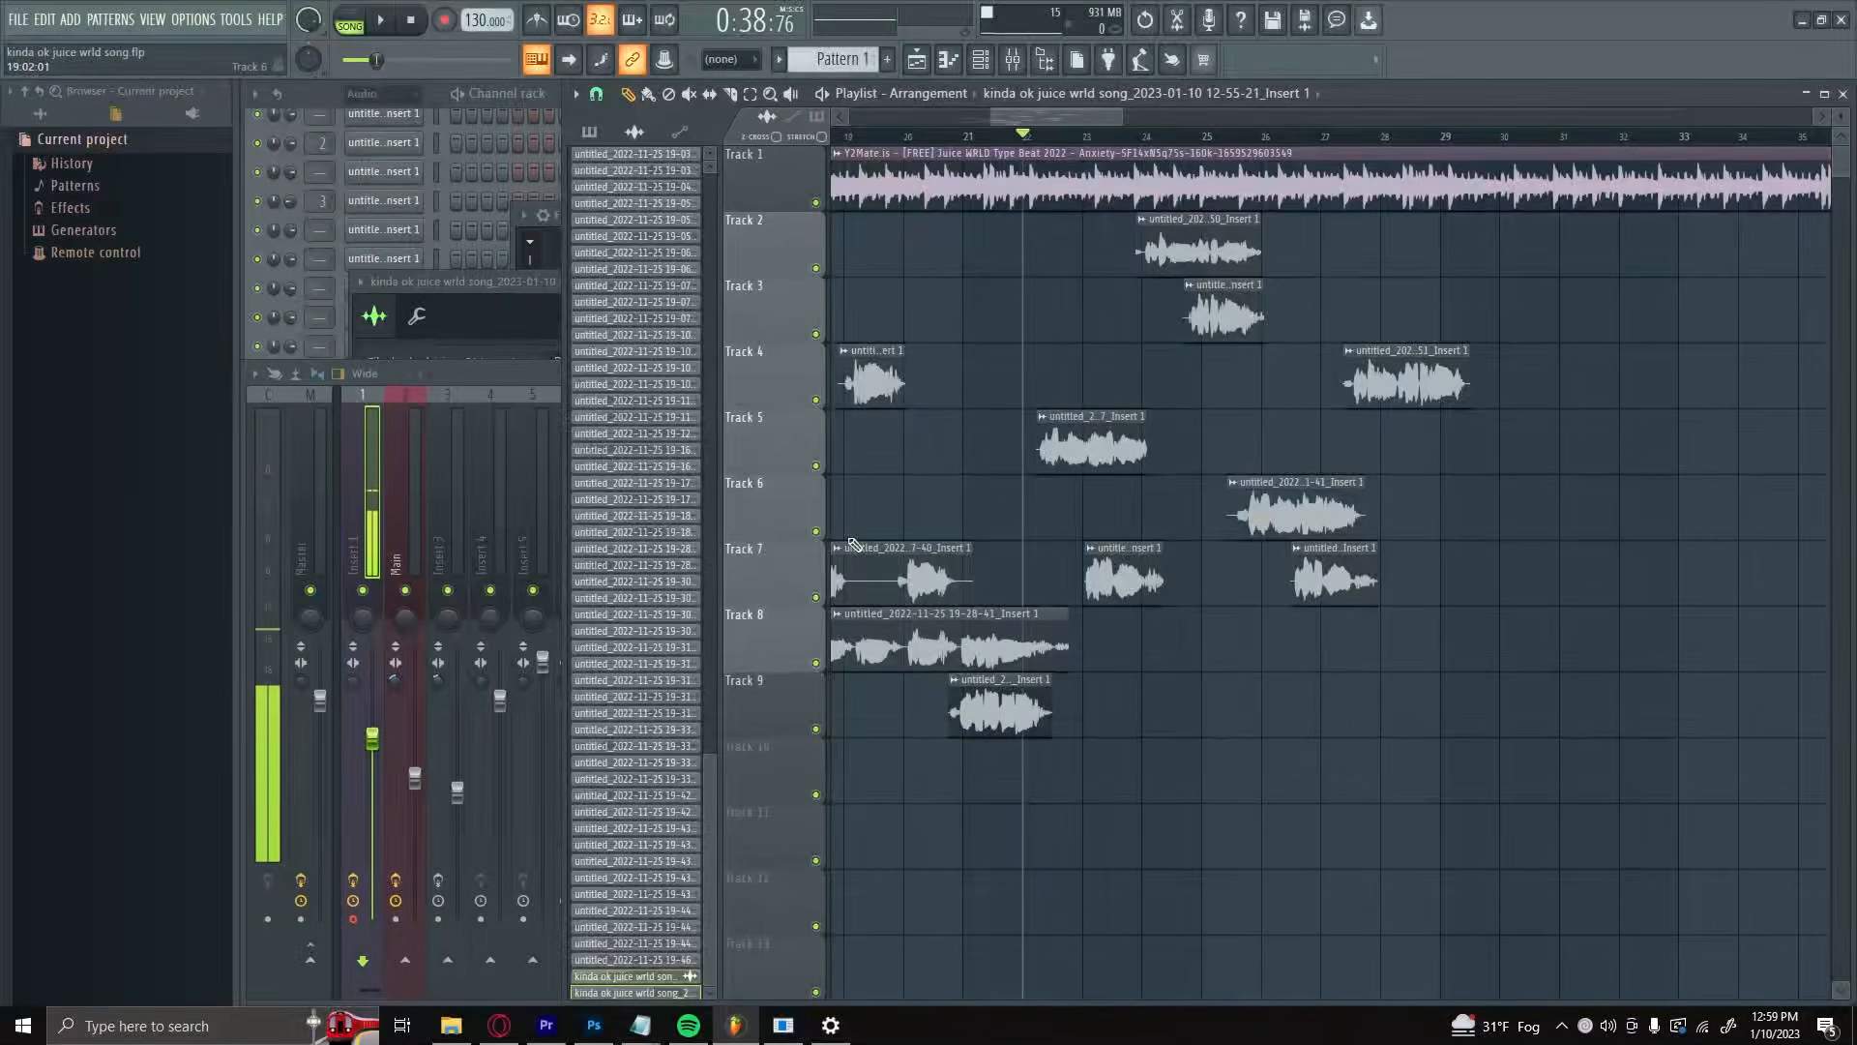
pyautogui.click(1118, 414)
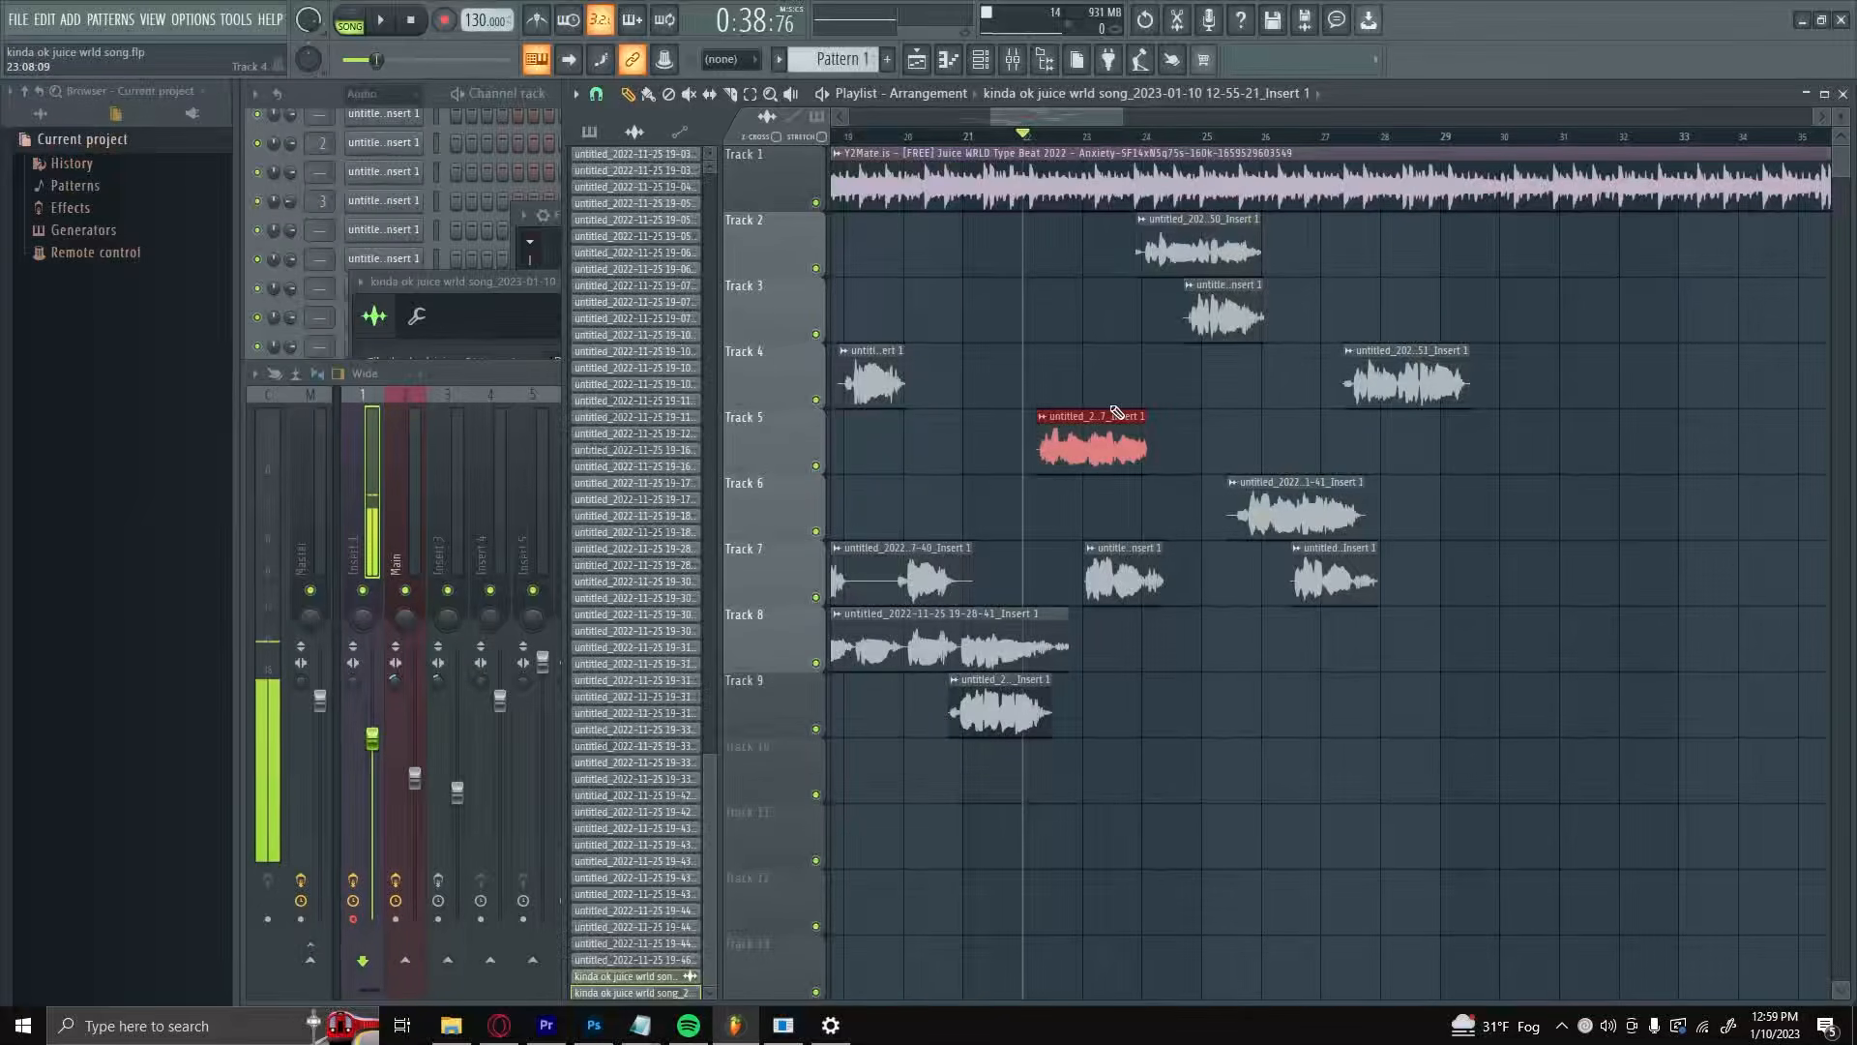
pyautogui.moveTo(1117, 414); pyautogui.dragTo(1117, 286)
pyautogui.moveTo(1227, 319); pyautogui.dragTo(1231, 454)
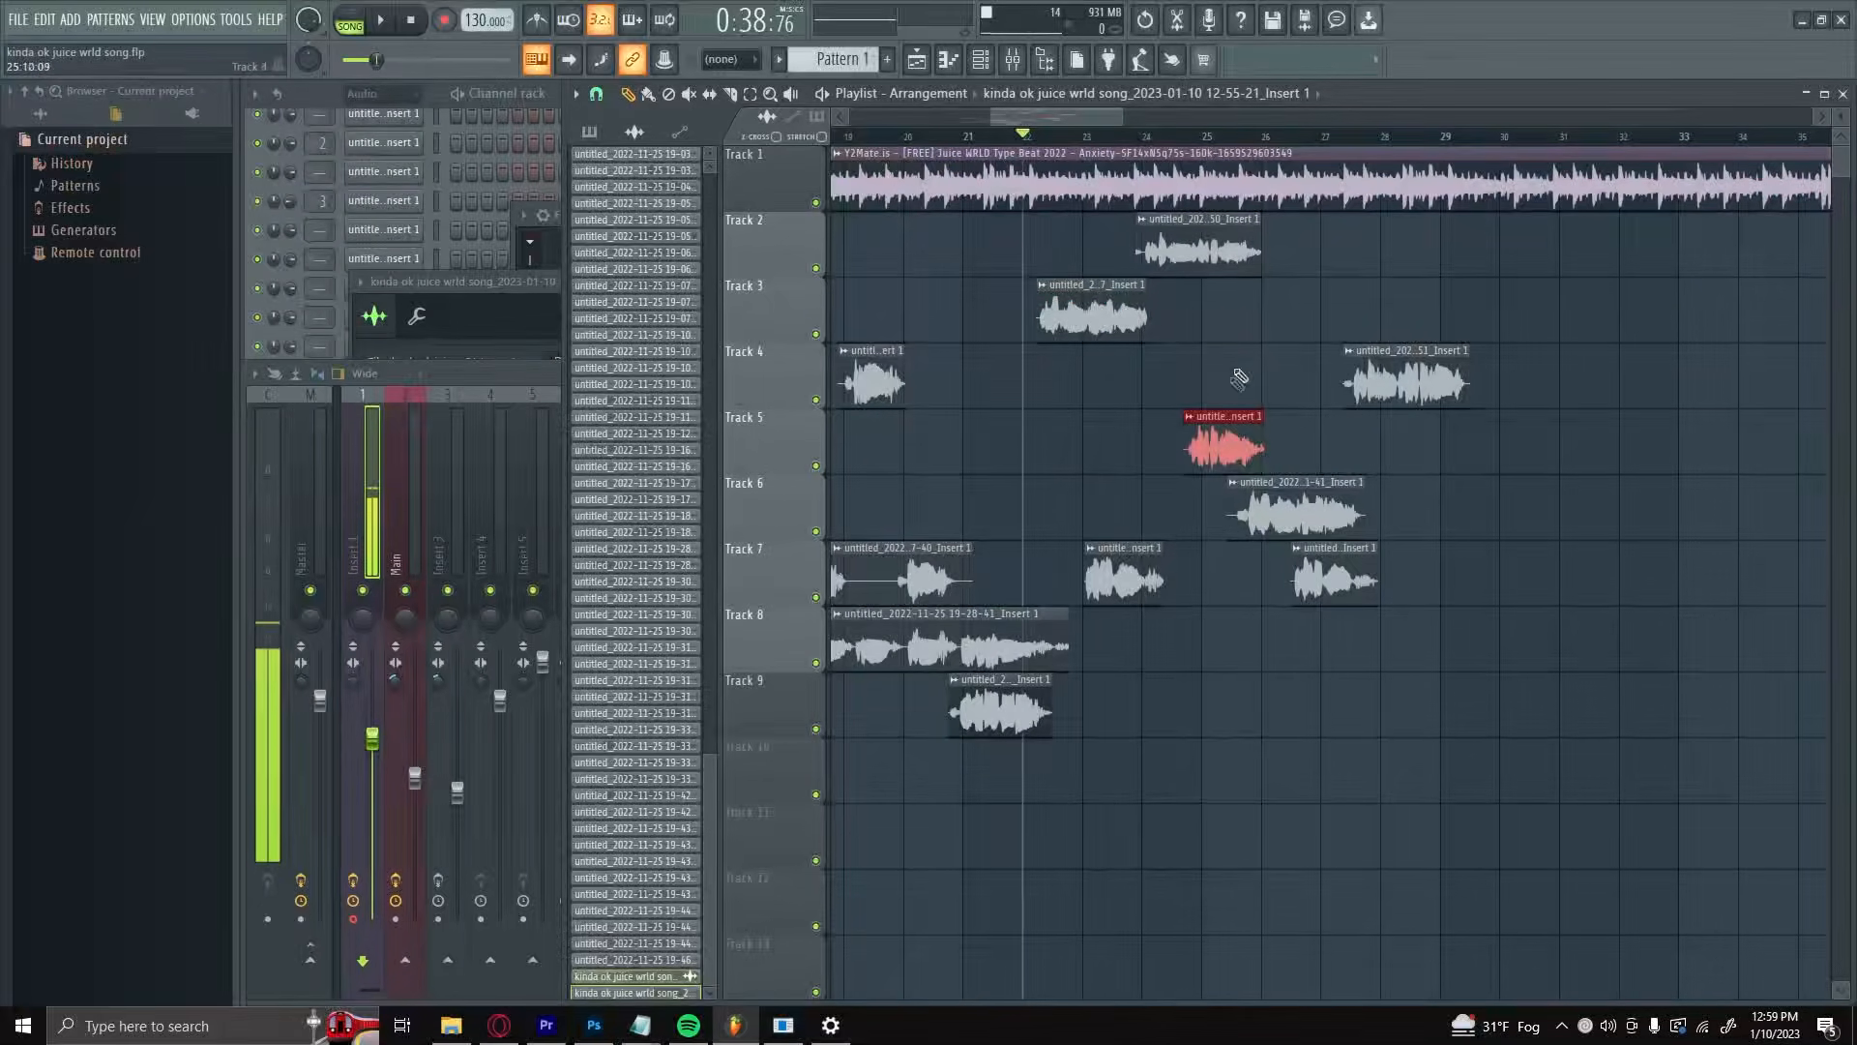
# Step: Move the bar 23 clip from Track 7 to Track 4, the Track 6 clip to Track 3, and the bar 26 Track 7 clip to Track 5
pyautogui.moveTo(1104, 555); pyautogui.dragTo(1109, 384)
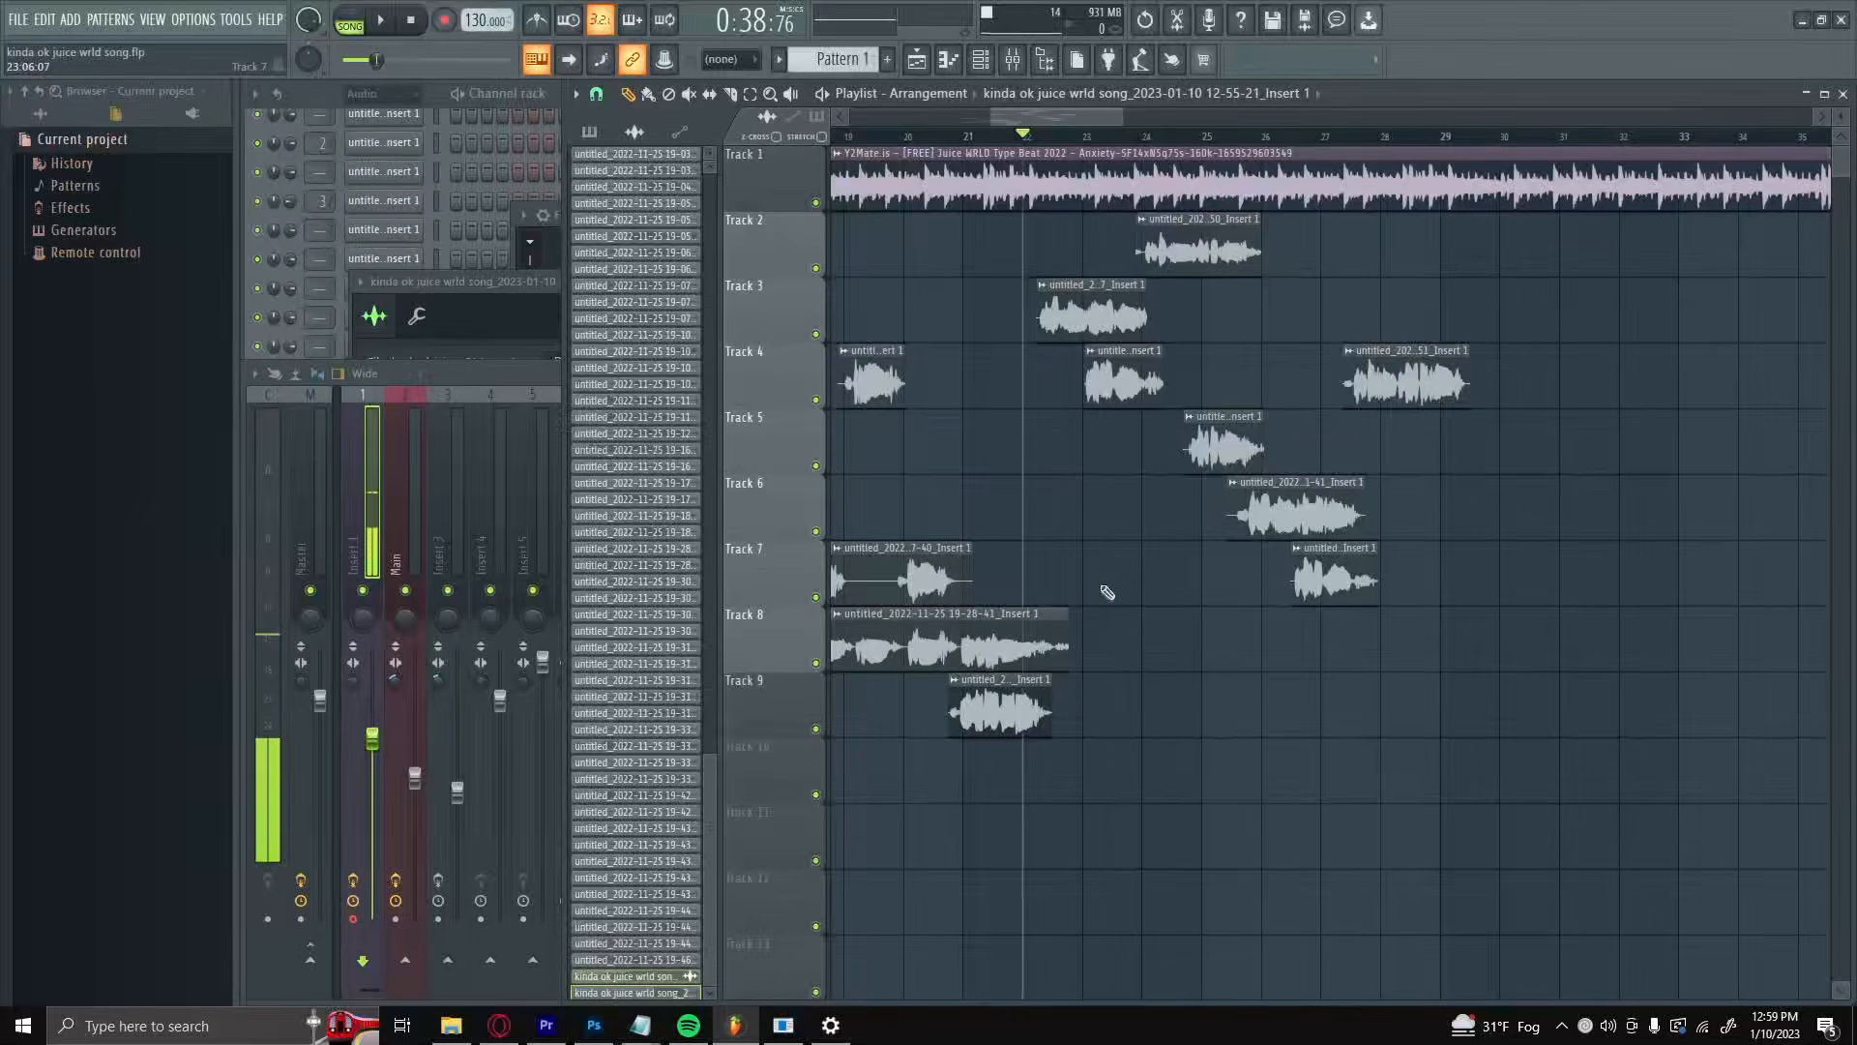
pyautogui.click(1258, 482)
pyautogui.moveTo(1258, 482); pyautogui.dragTo(1257, 285)
pyautogui.click(1318, 548)
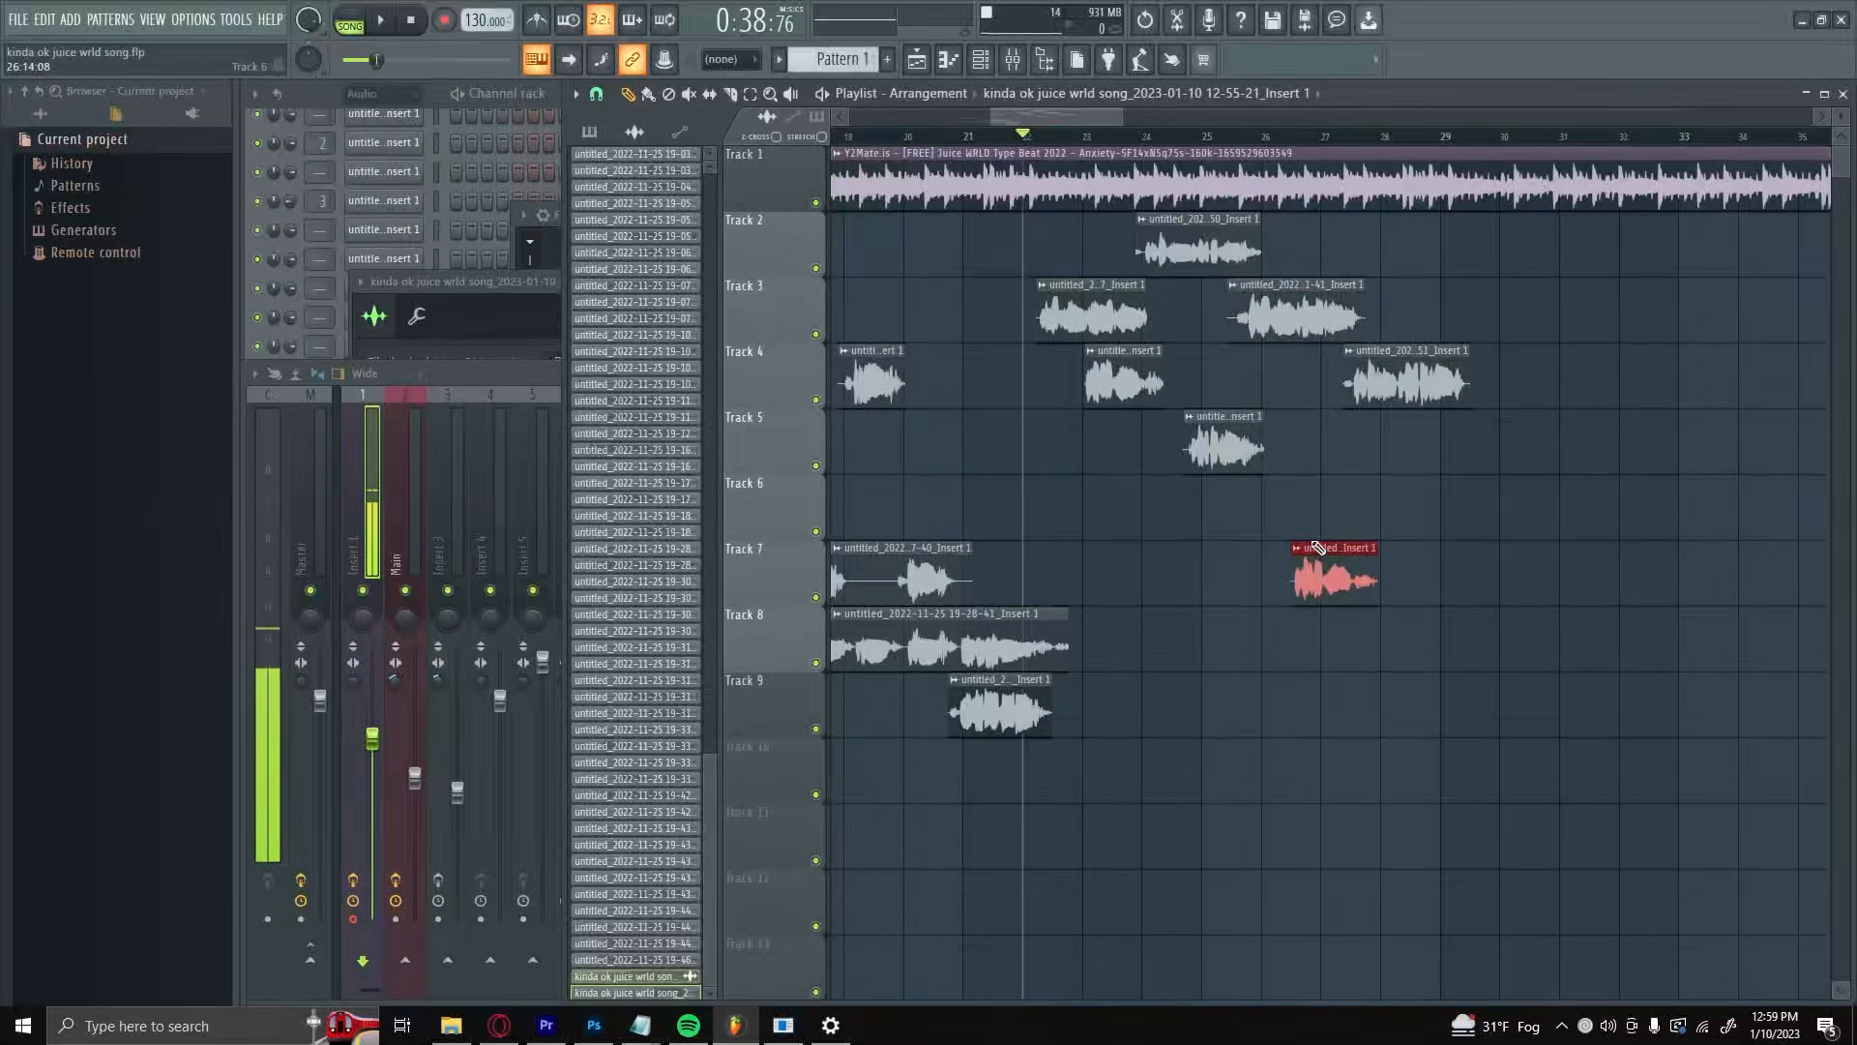
pyautogui.moveTo(1317, 548); pyautogui.dragTo(1317, 418)
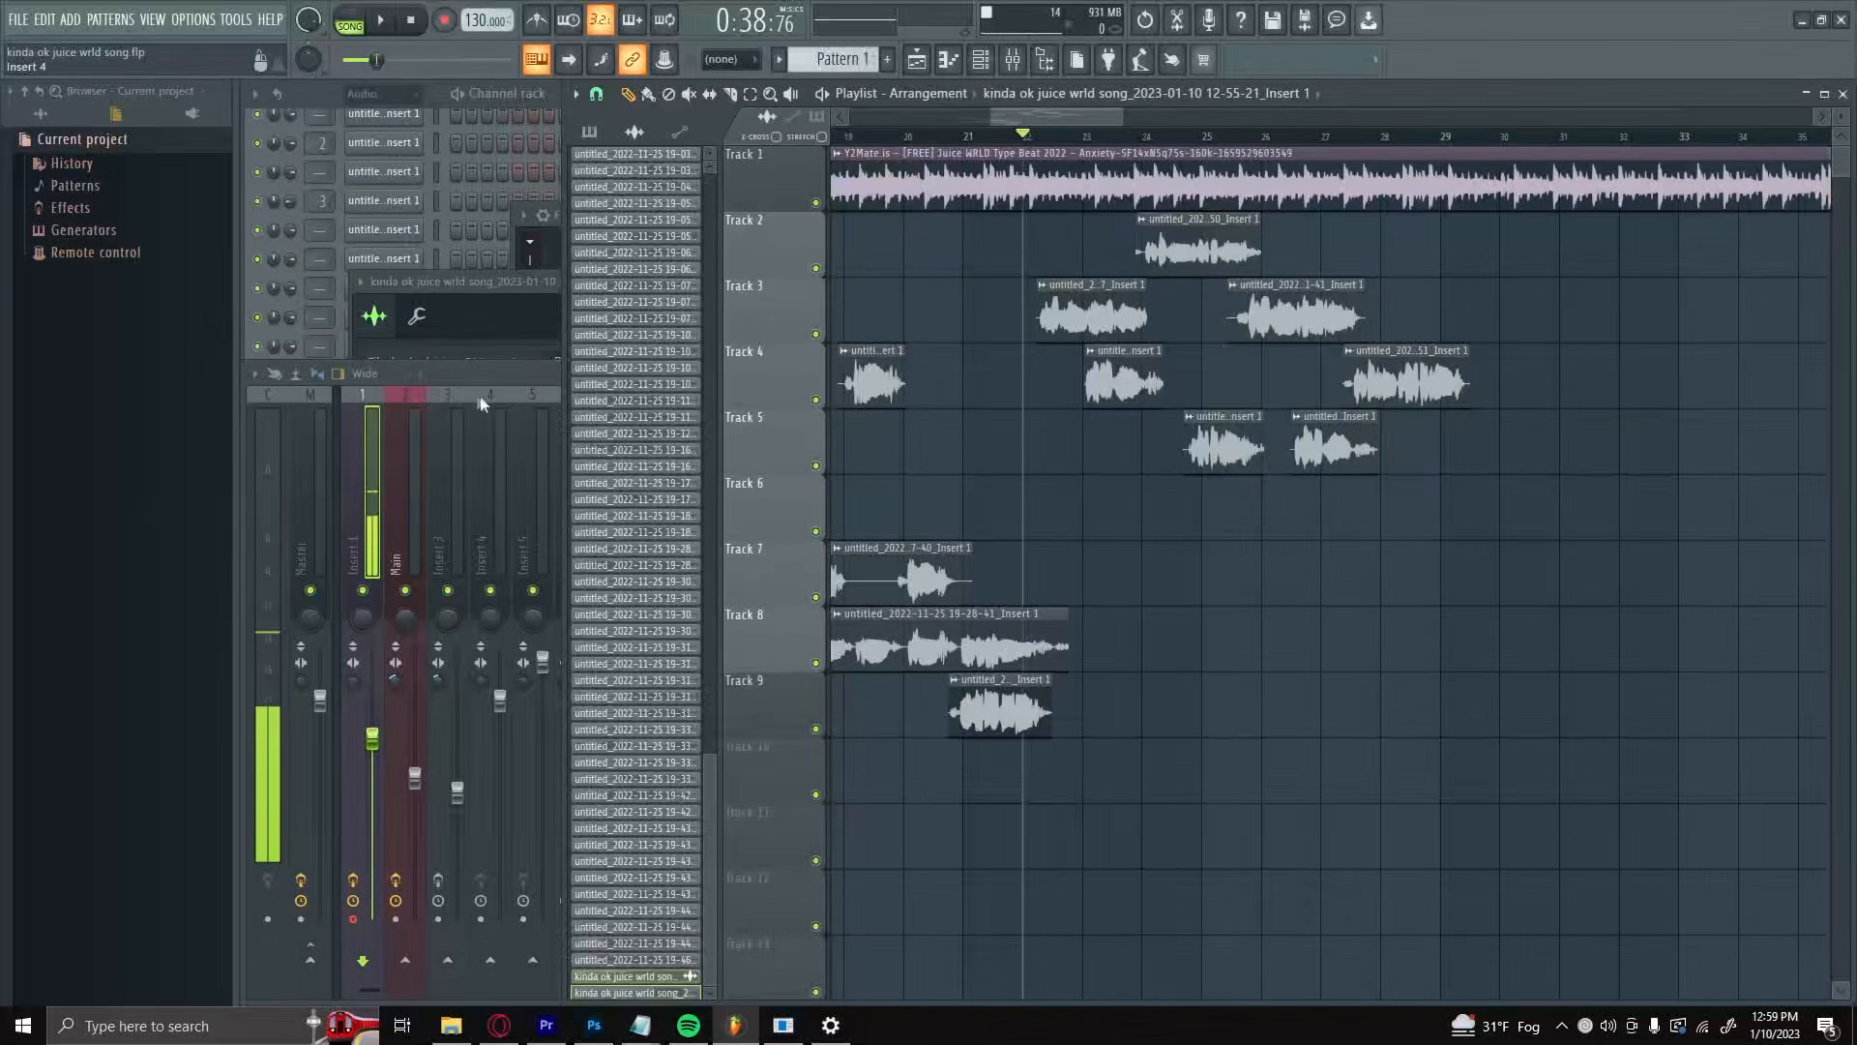
# Step: Isolate the vocals on Tracks 2 to 4 and play them back, toggling Track 4 off and on to compare
pyautogui.click(410, 455)
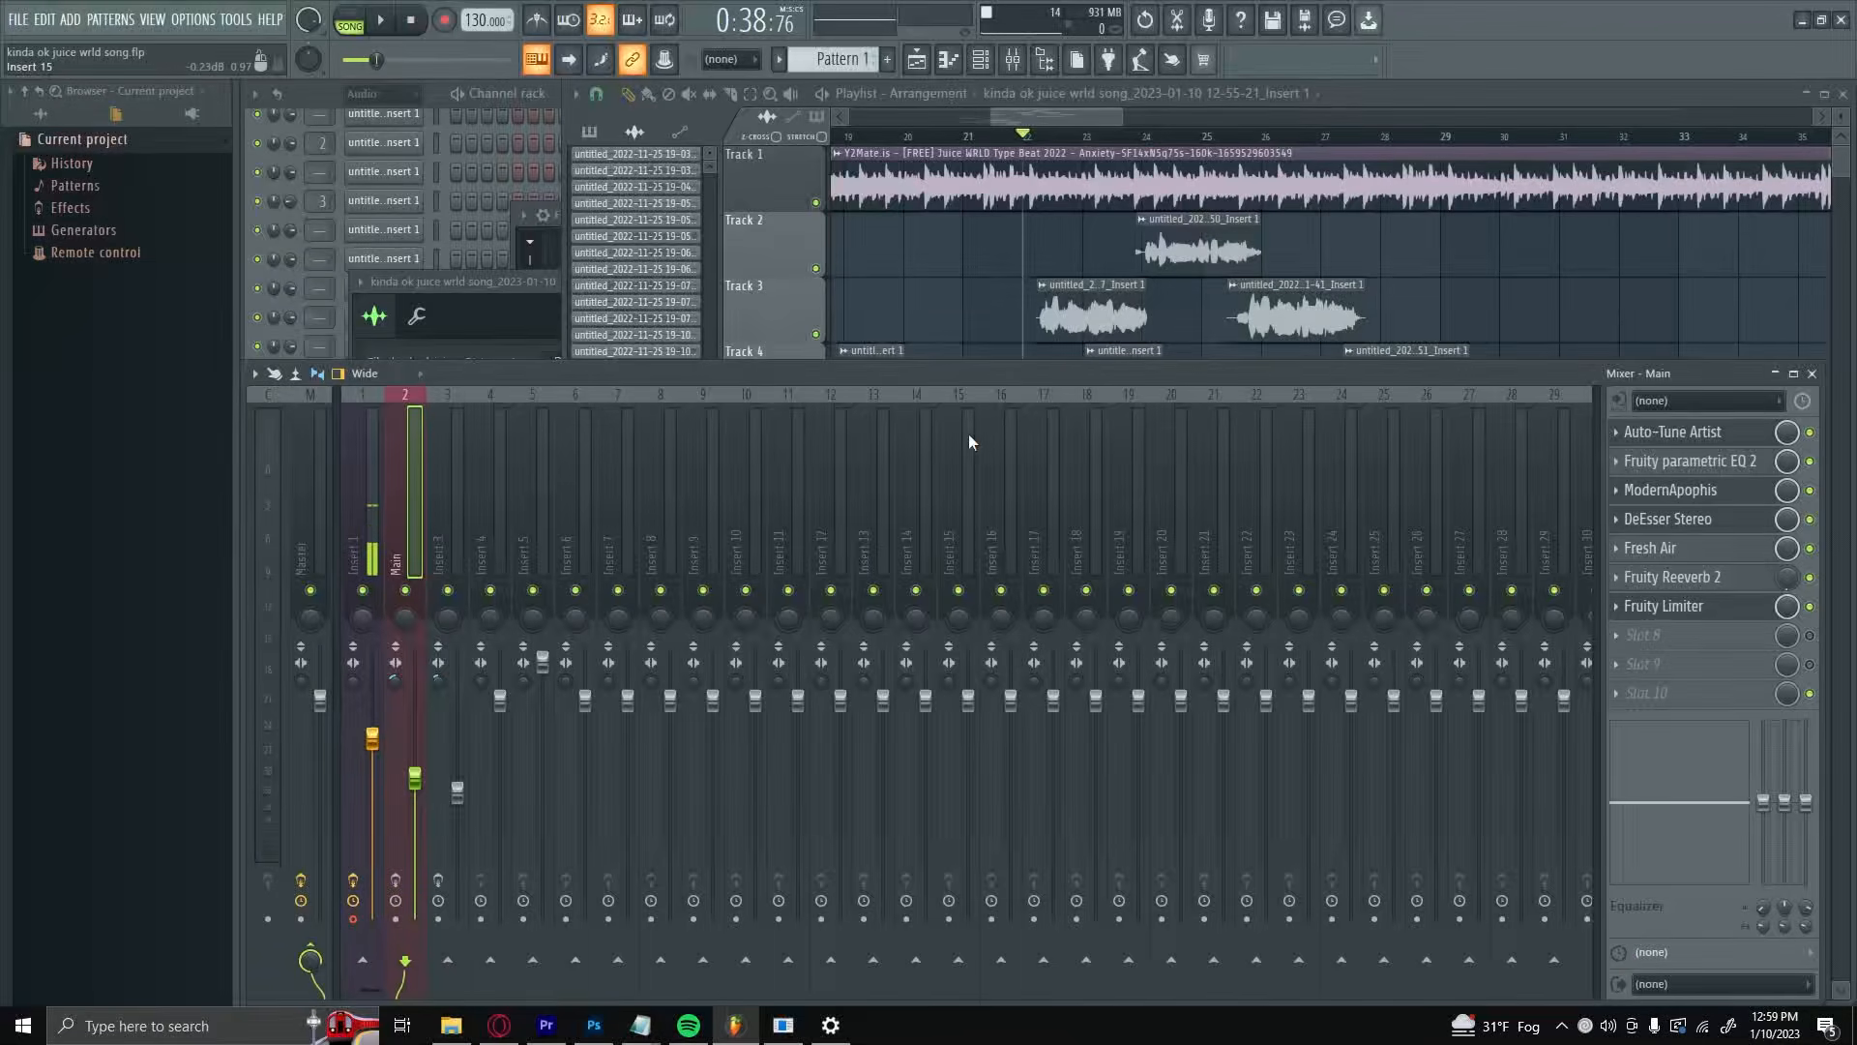
pyautogui.click(938, 292)
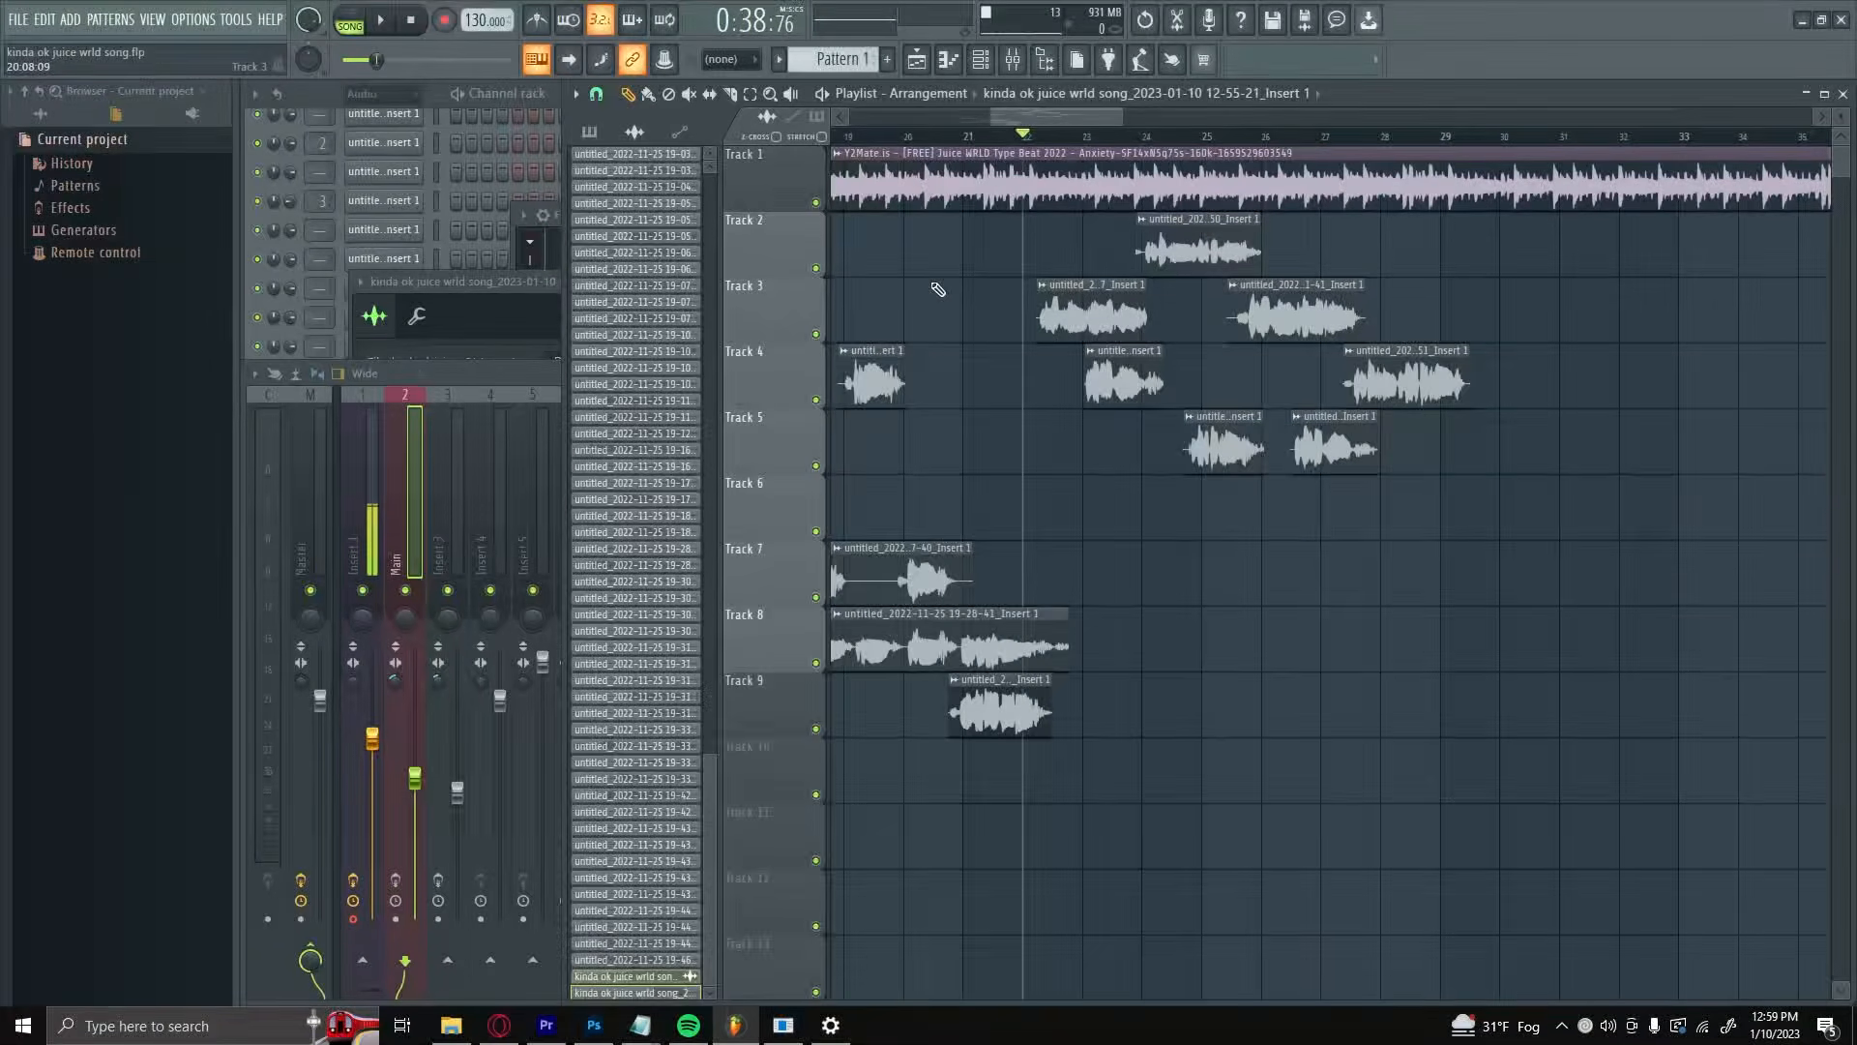
pyautogui.rightClick(816, 335)
pyautogui.press('space')
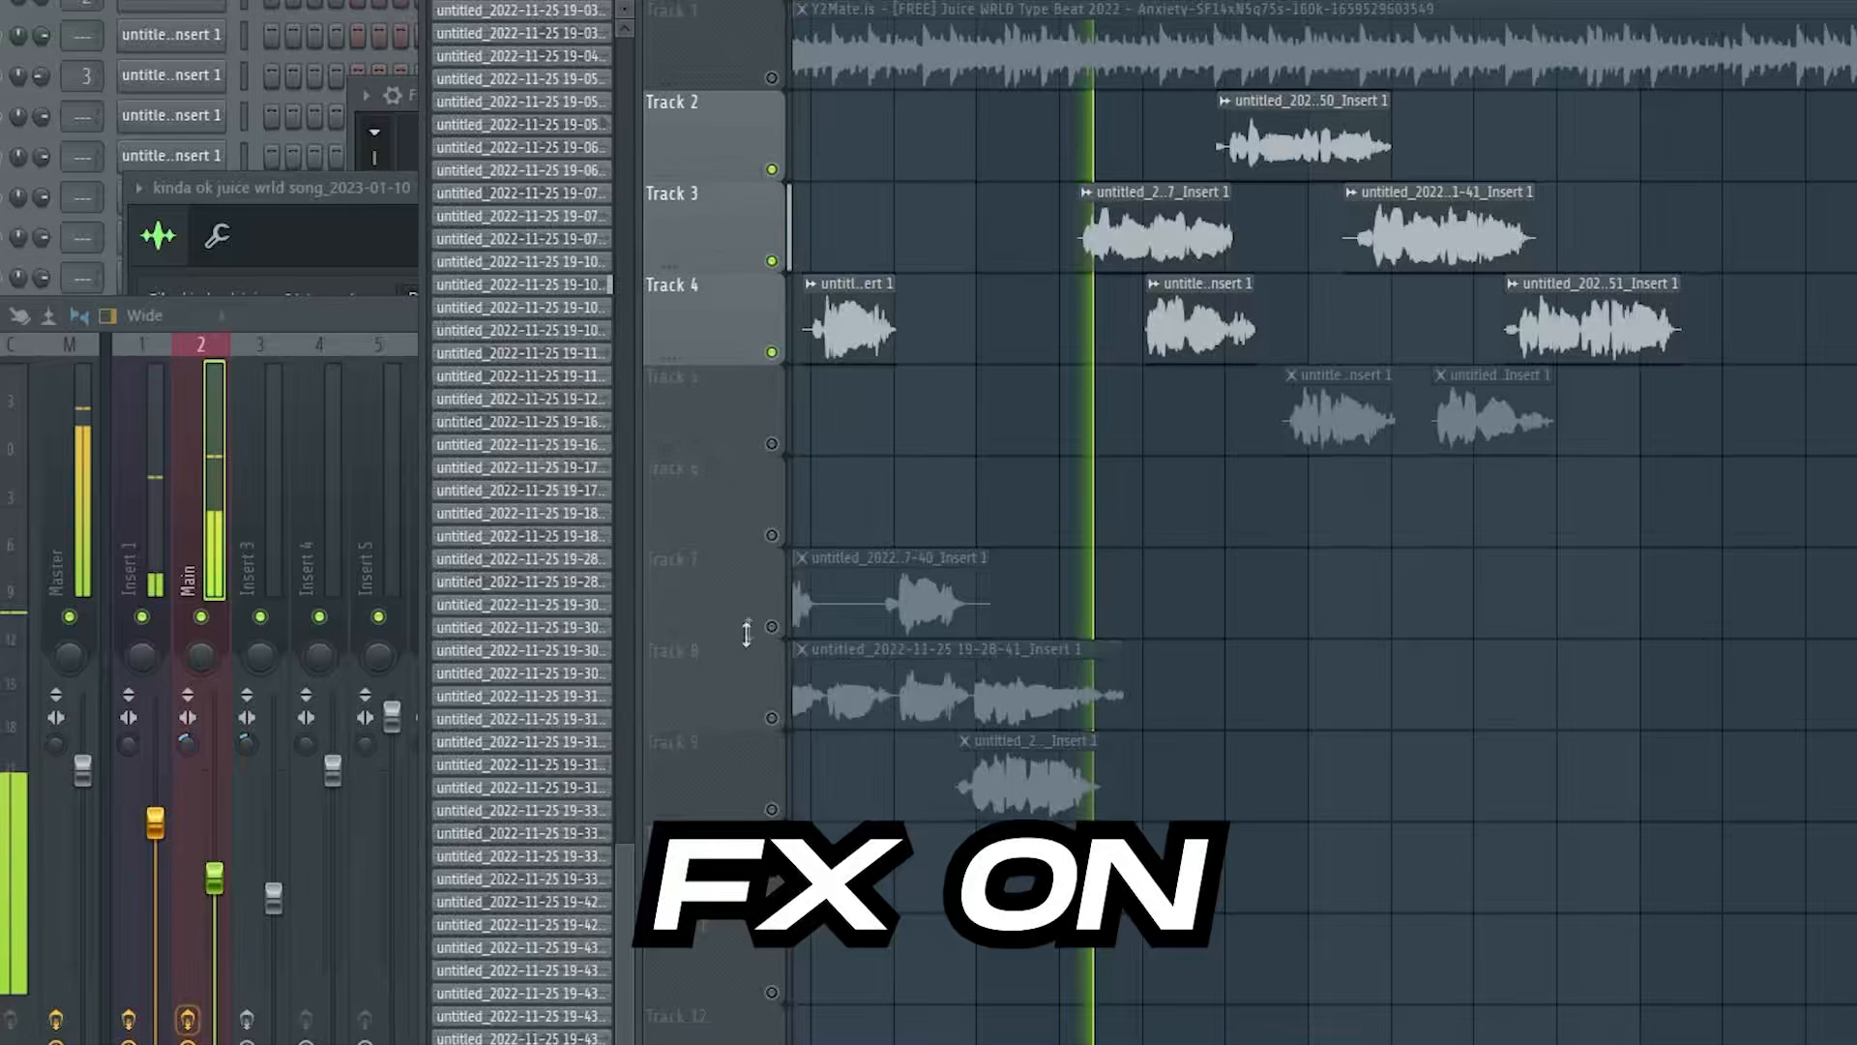
pyautogui.click(772, 353)
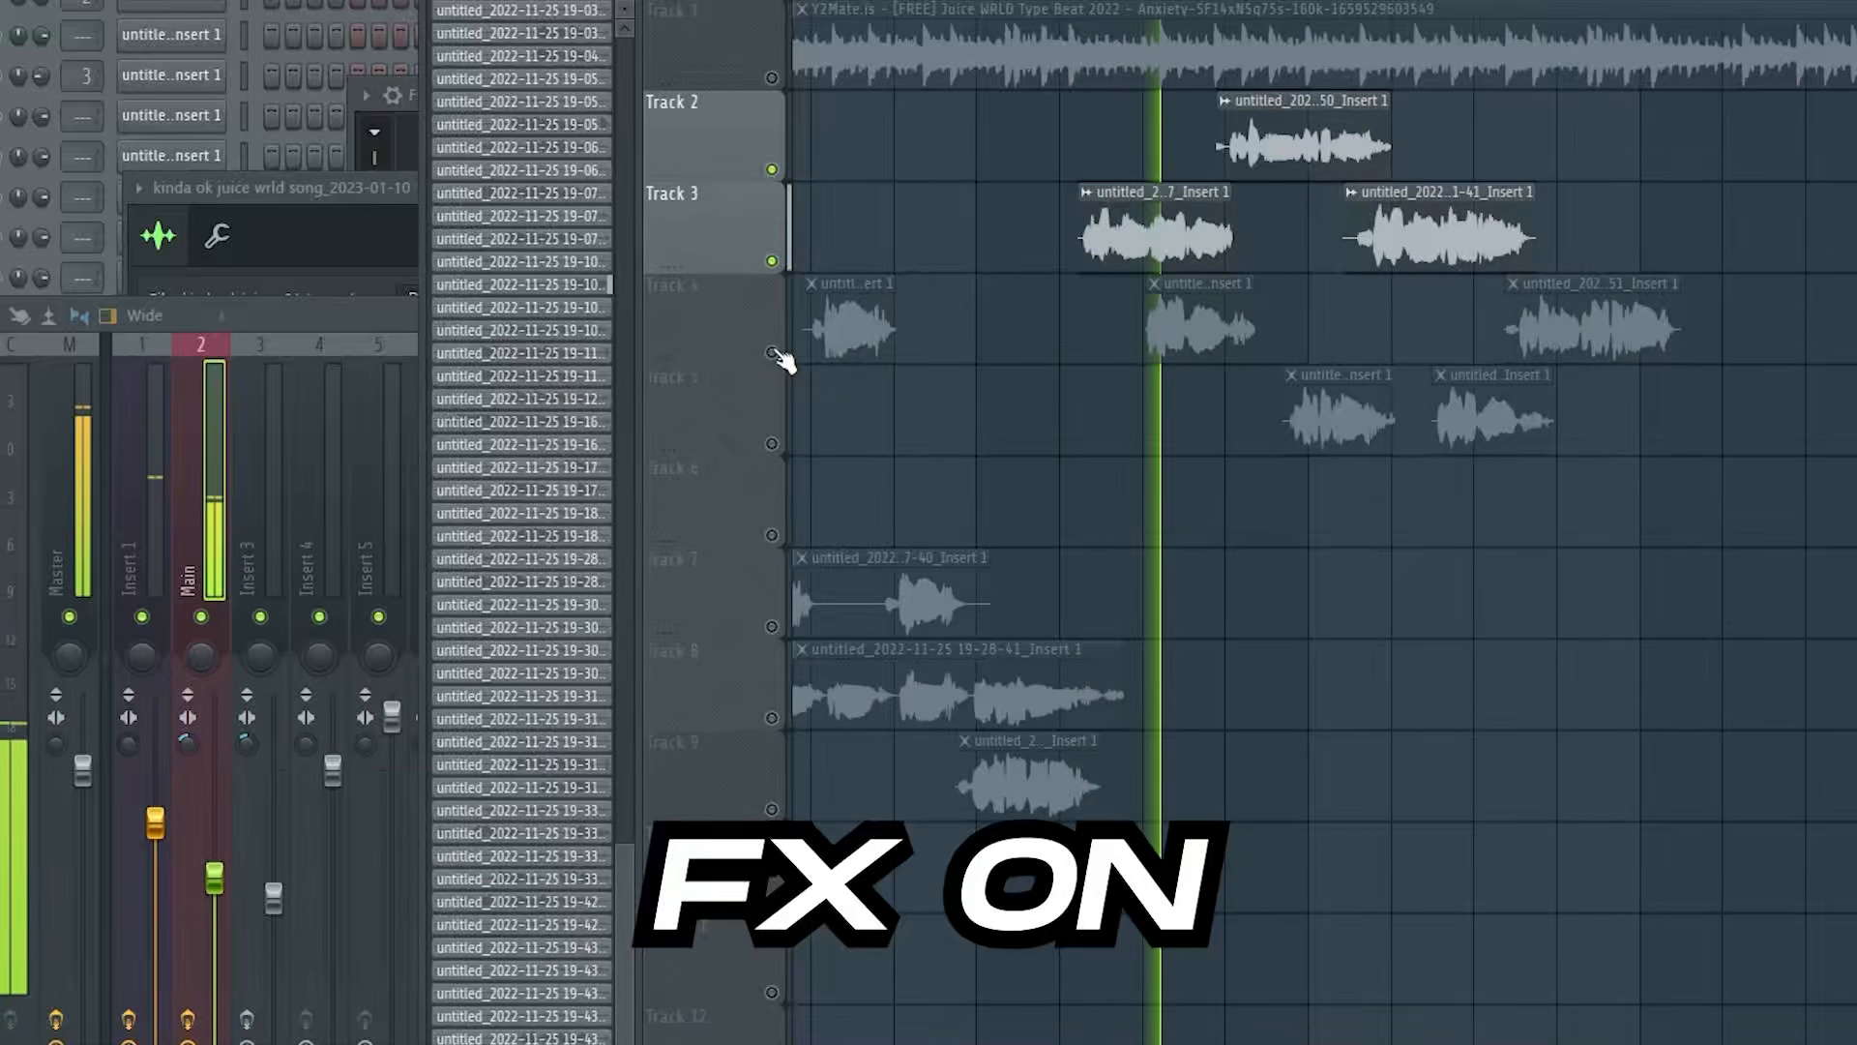
pyautogui.click(772, 352)
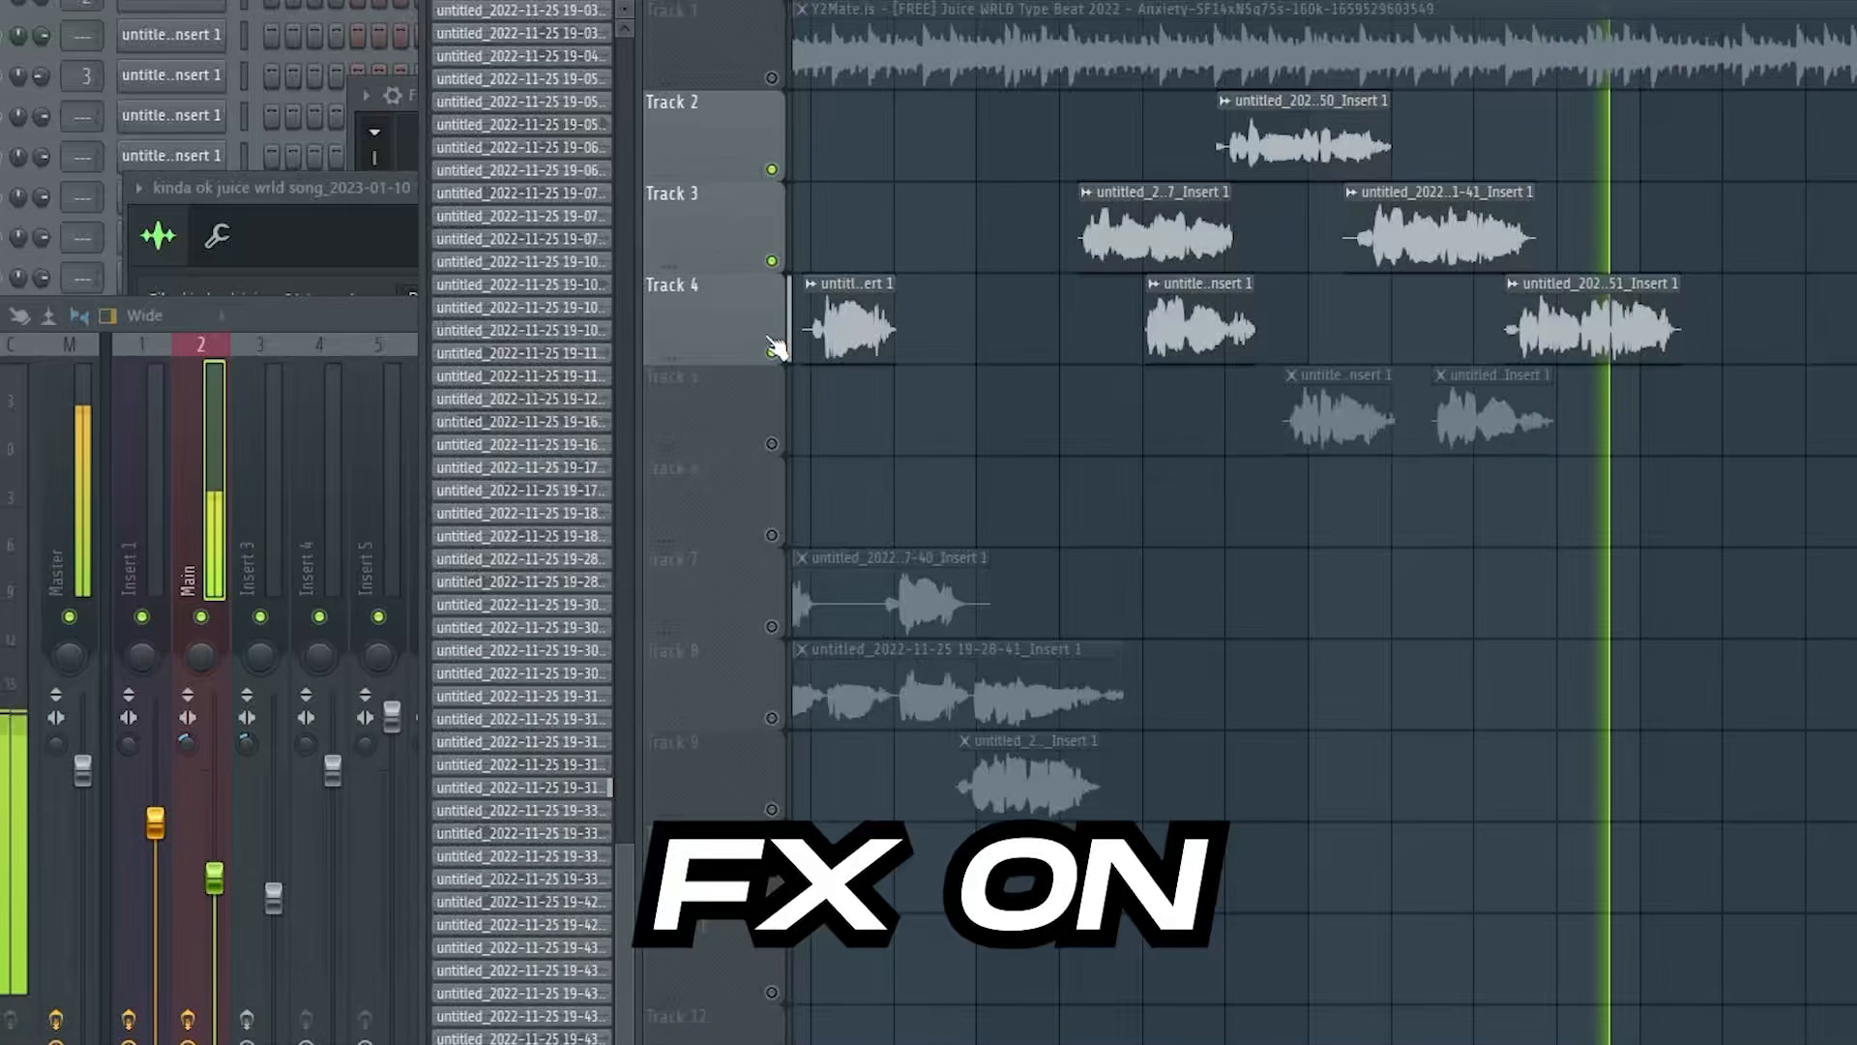
pyautogui.press('space')
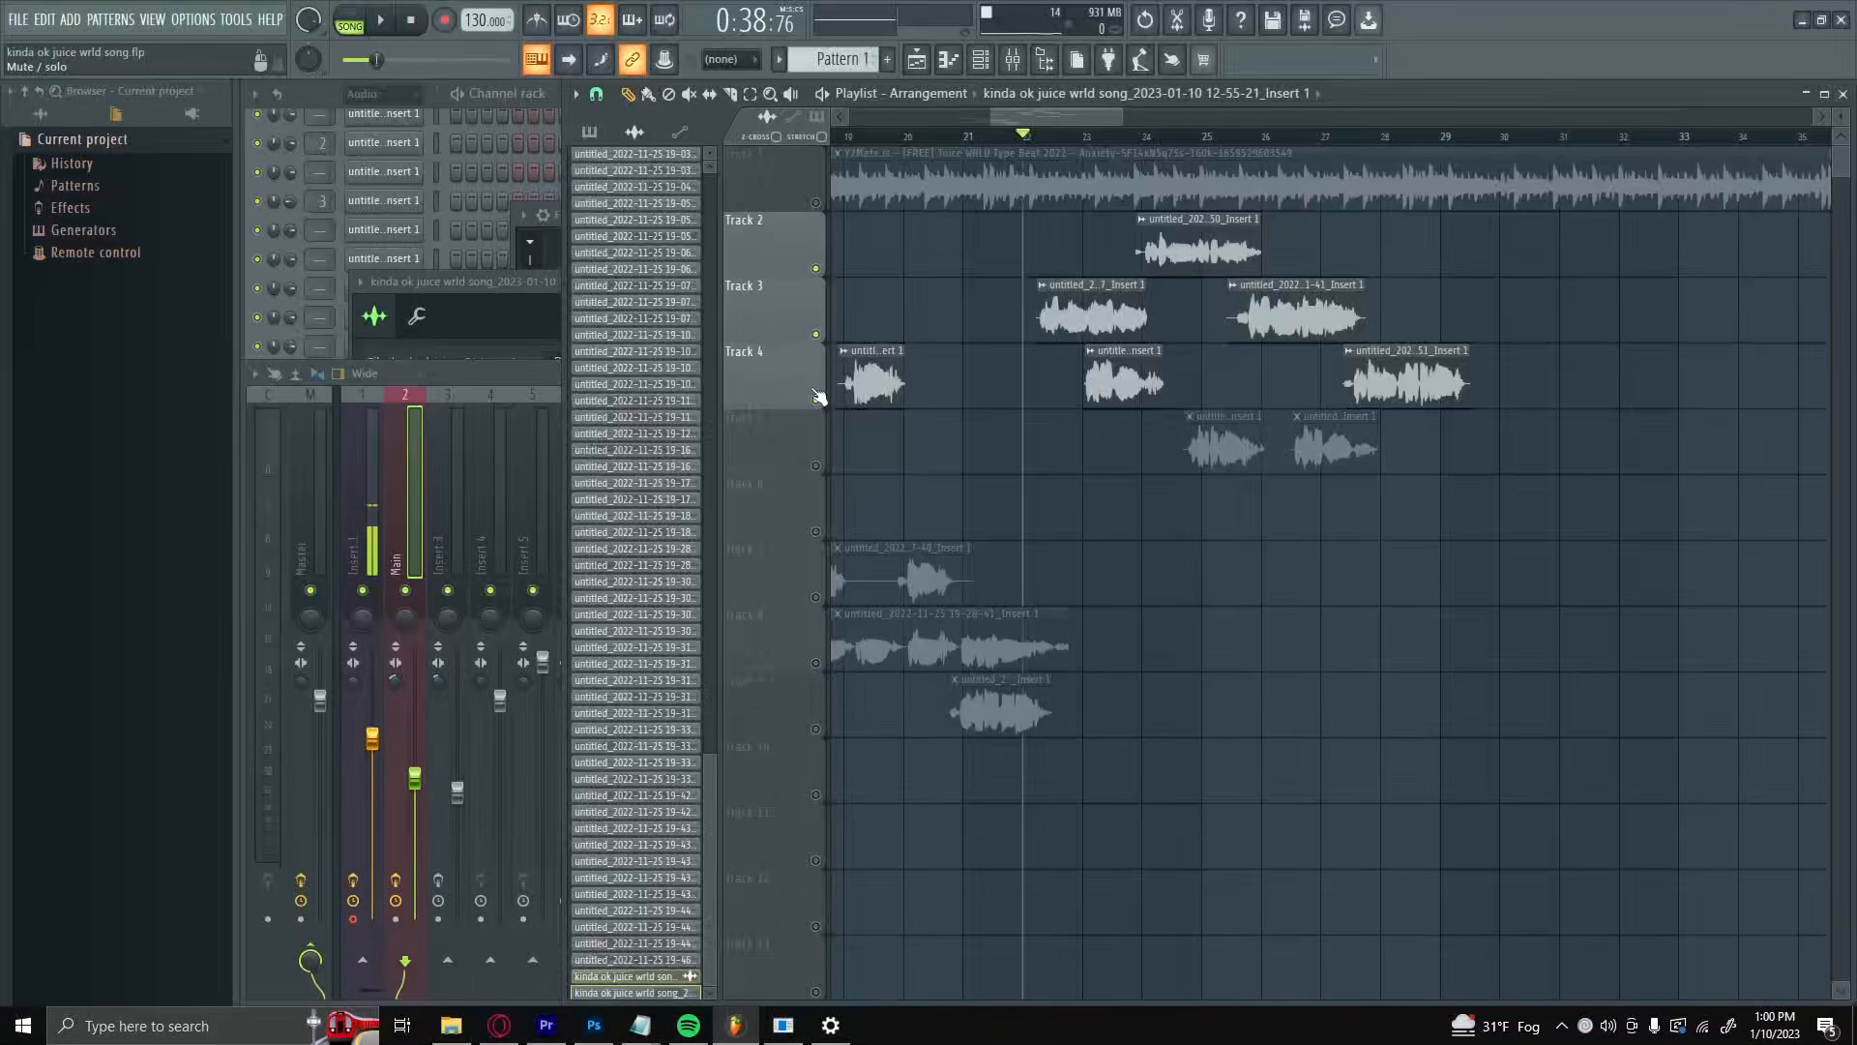
pyautogui.click(818, 396)
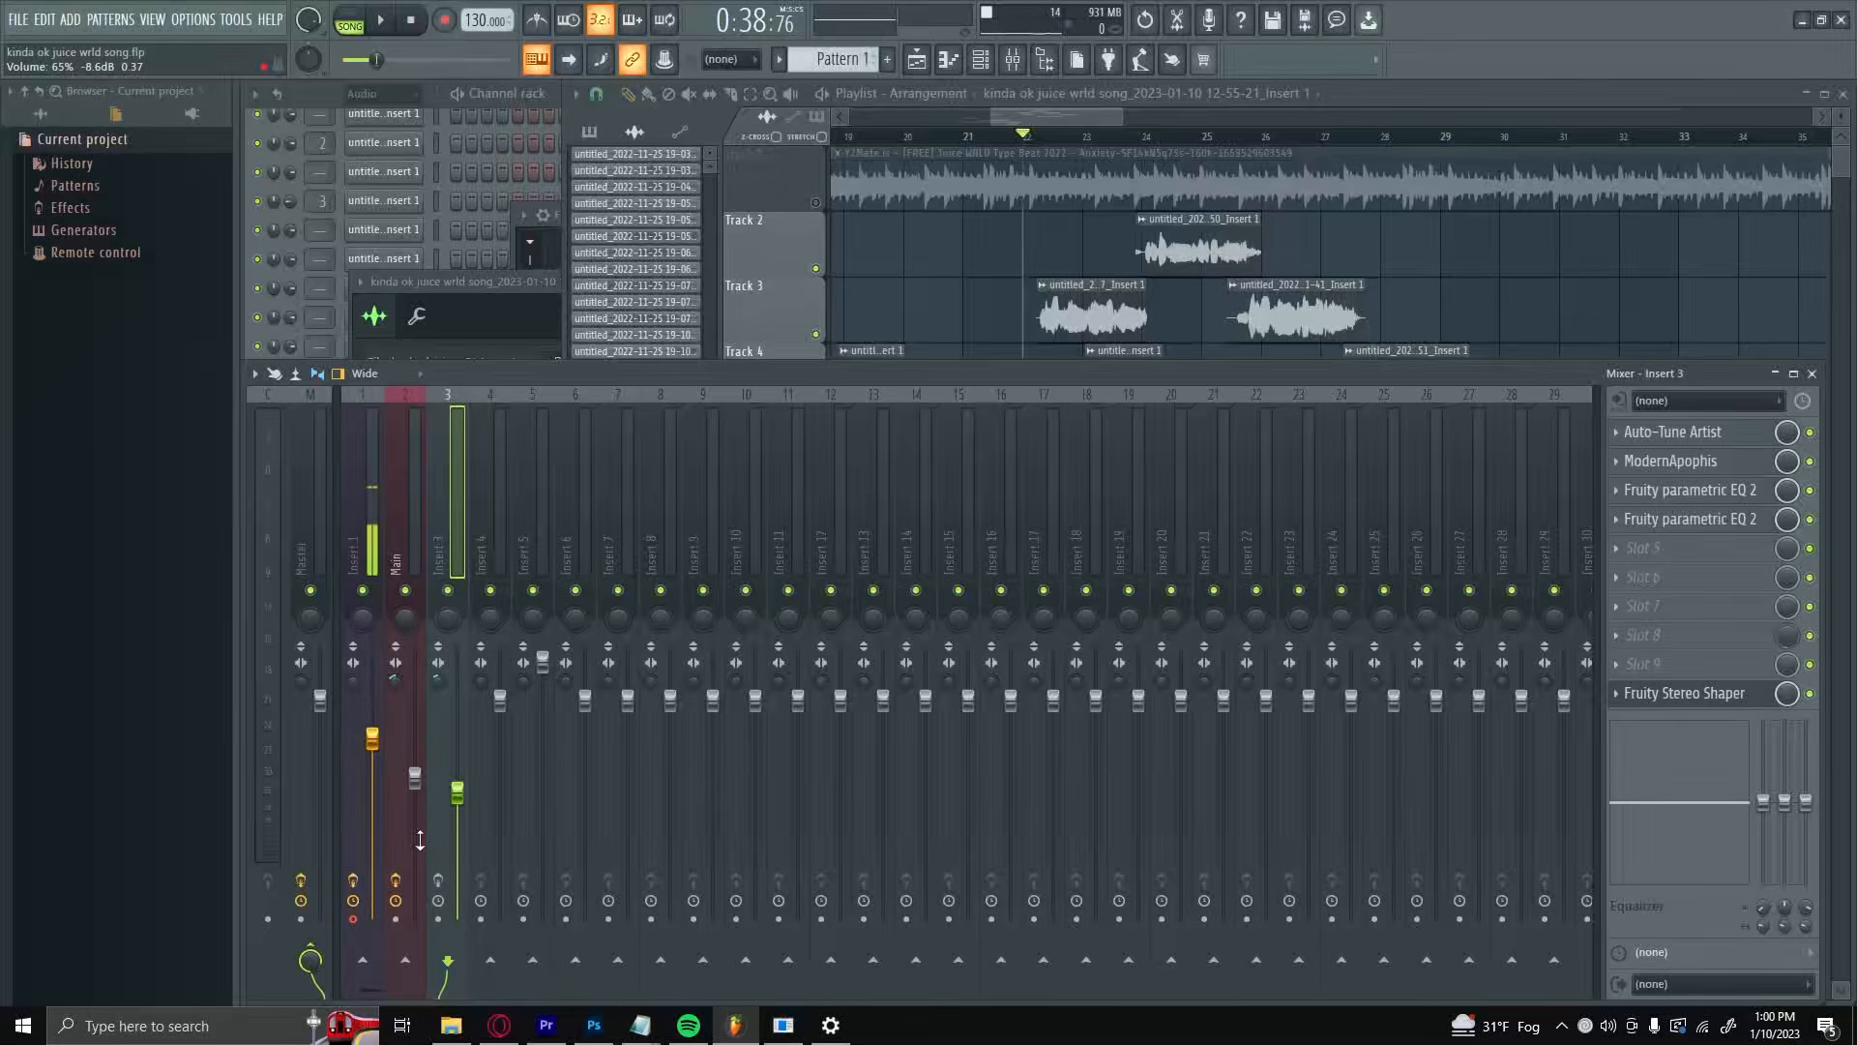
# Step: Look at the Main mixer track's options for saving its state, and open the Fruity Stereo Shaper on Insert 3
pyautogui.rightClick(420, 840)
pyautogui.moveTo(547, 491)
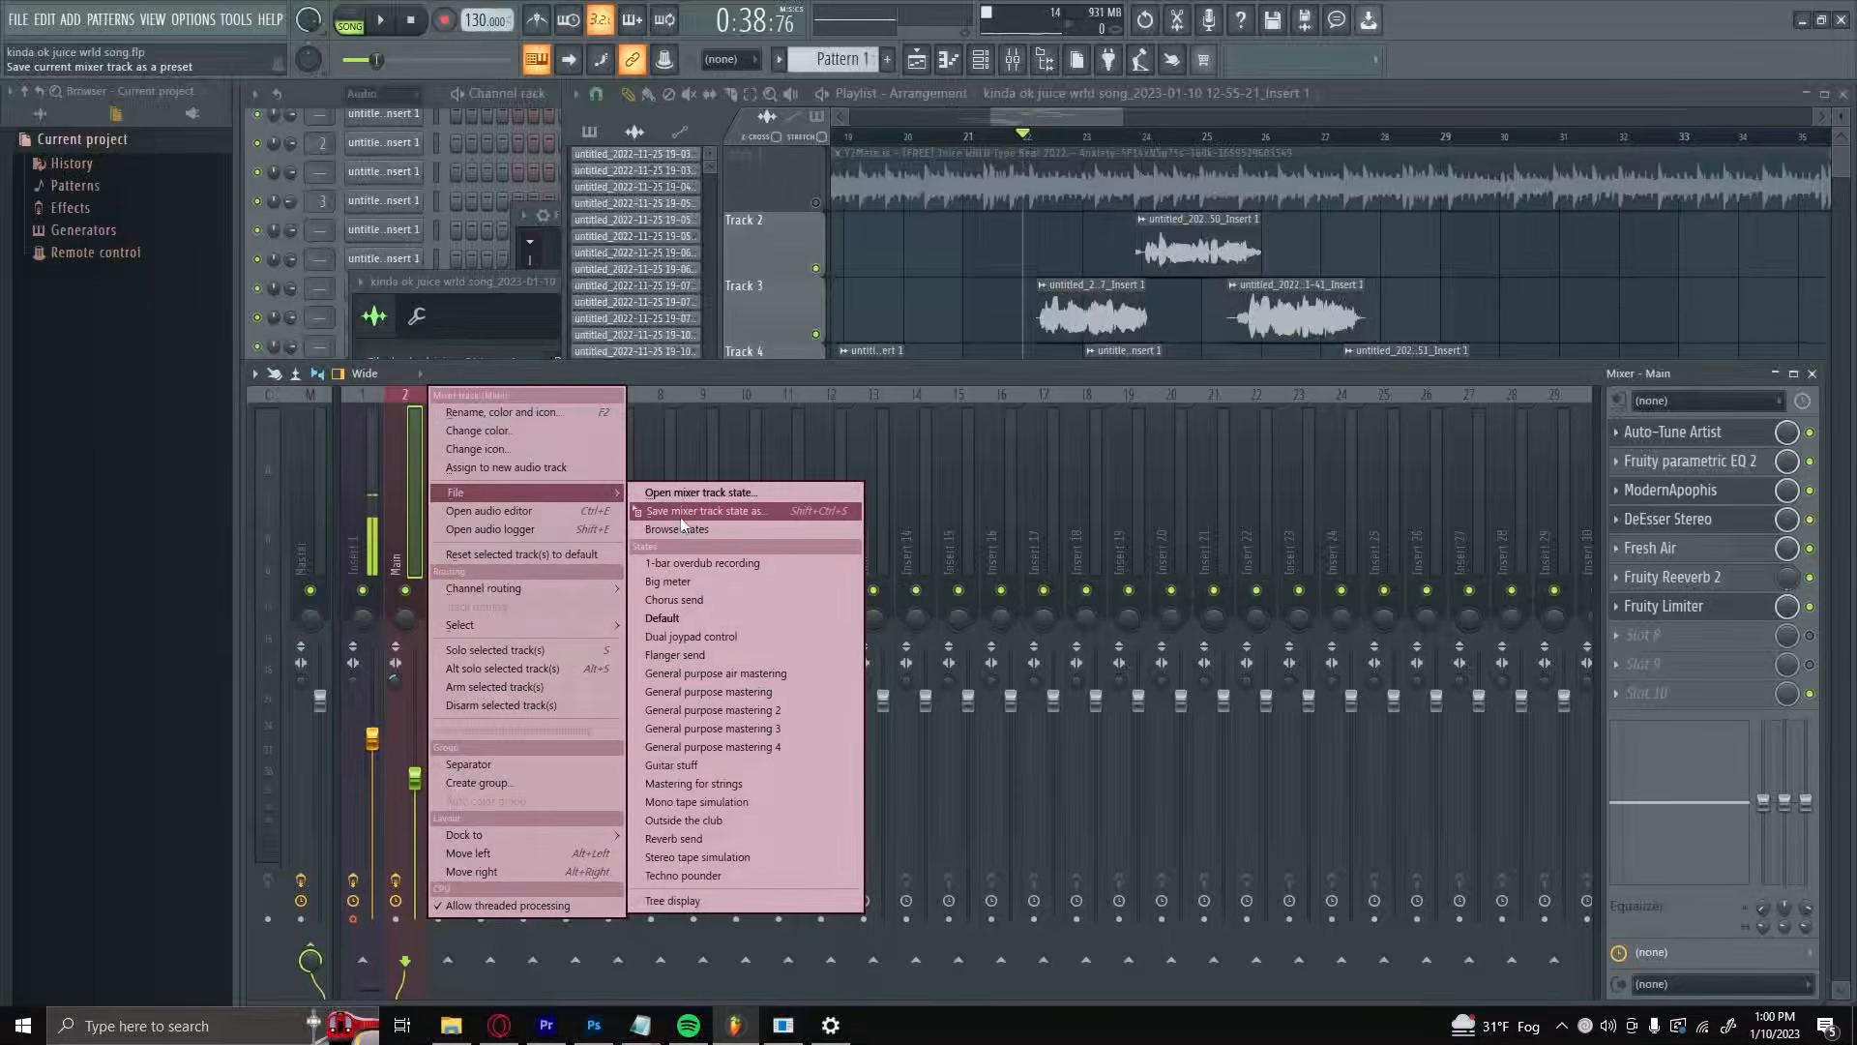
pyautogui.click(451, 497)
pyautogui.click(450, 499)
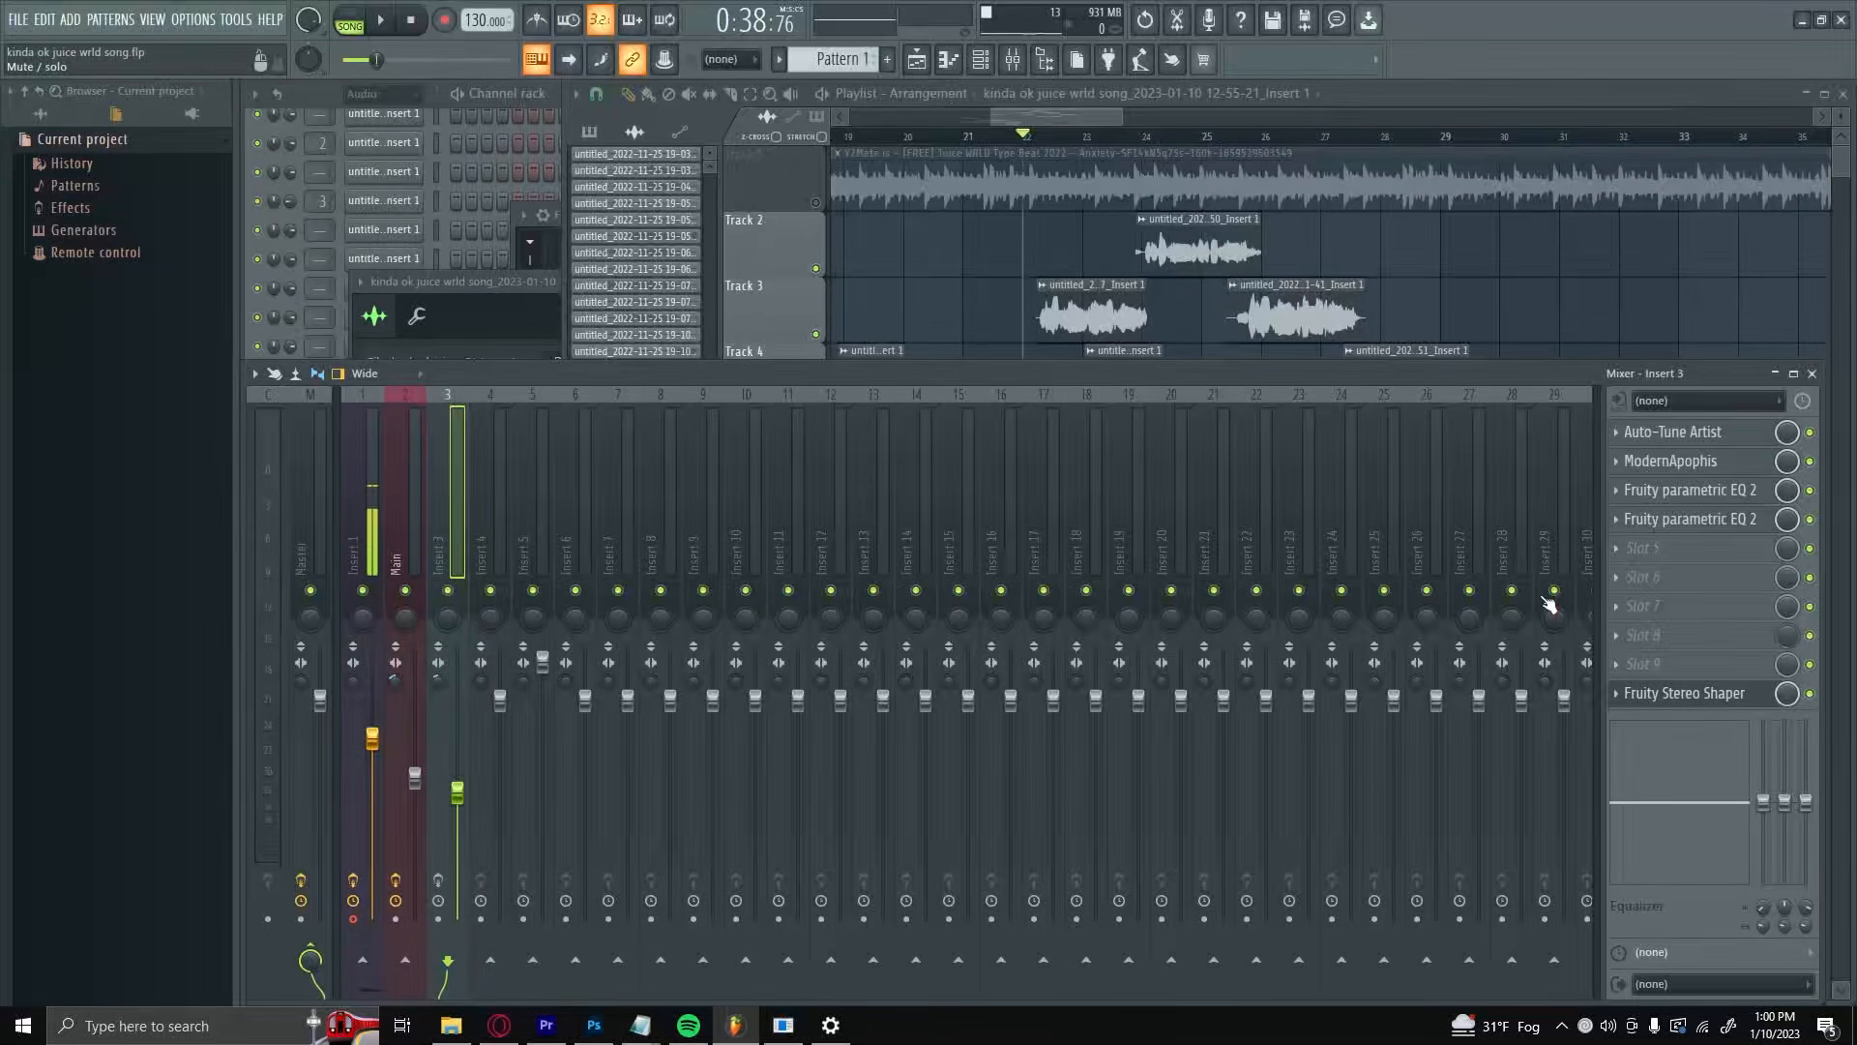
pyautogui.click(1711, 699)
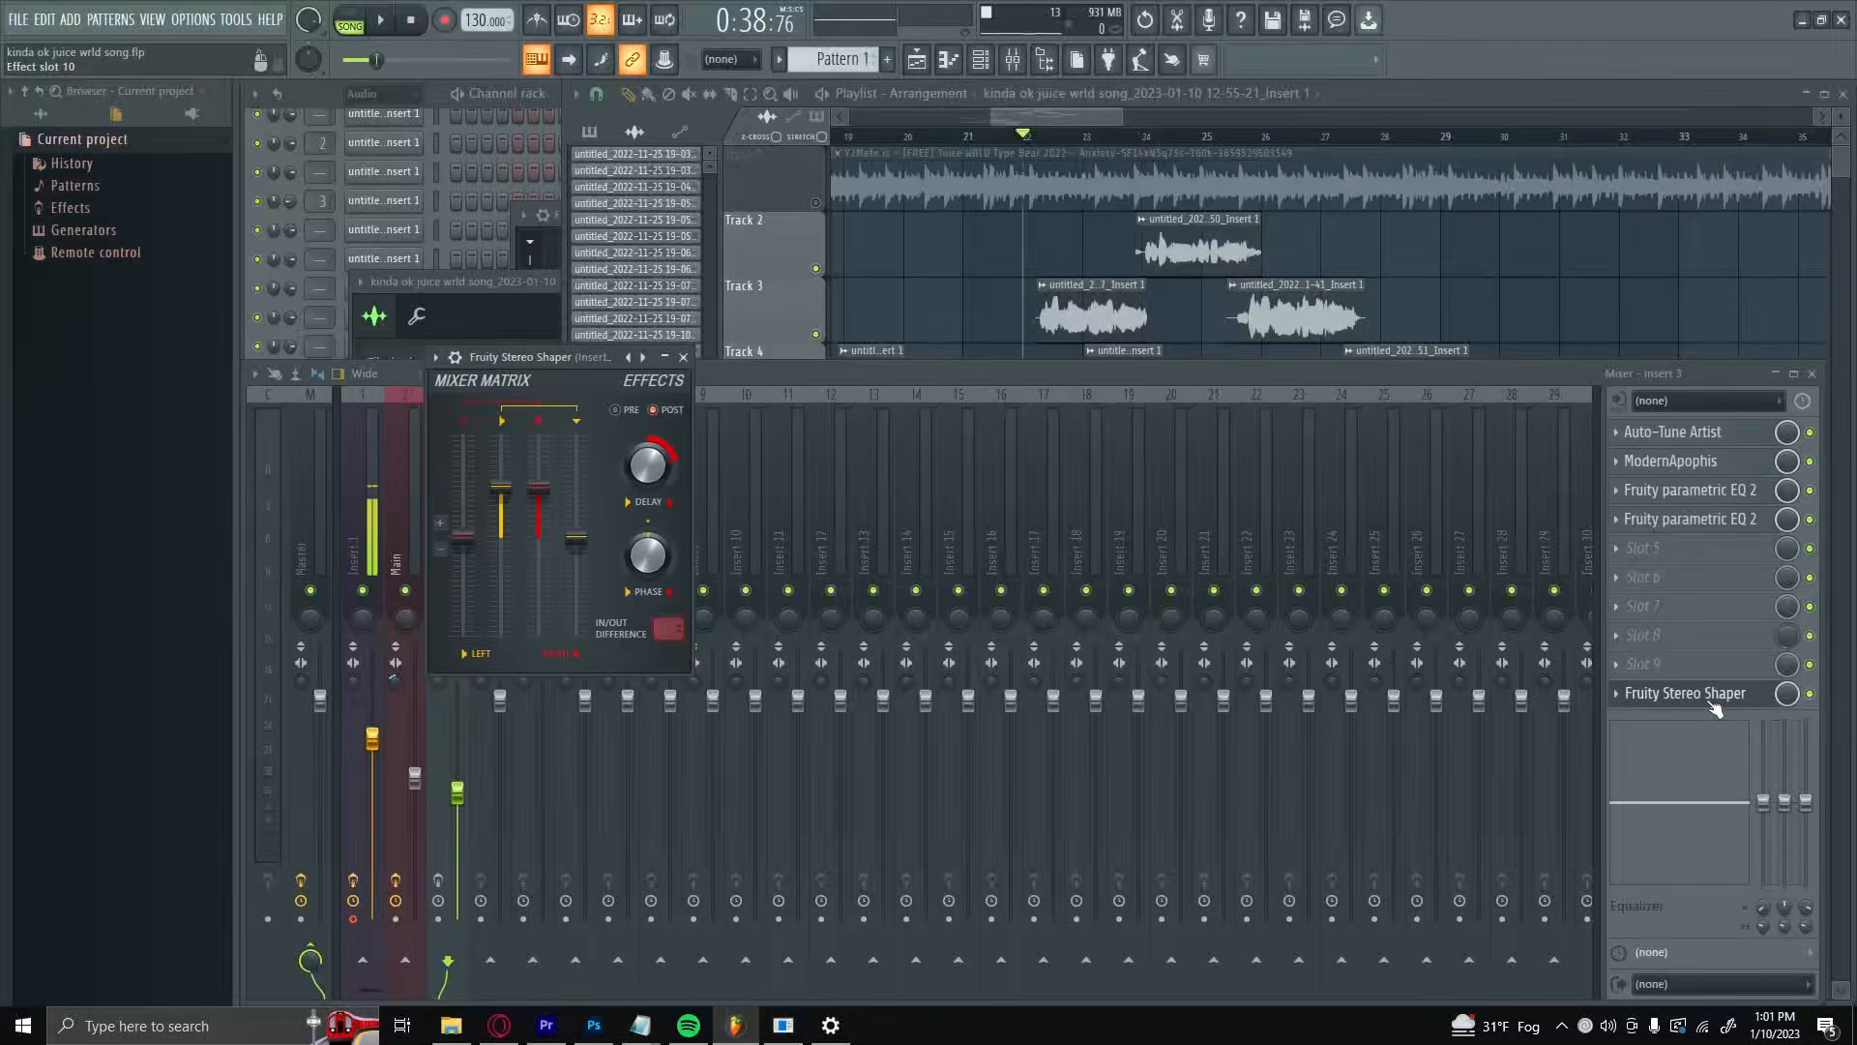
# Step: Search the effect plugins for "eq" and add Fruity Parametric EQ 2 to slot 9 of Insert 3
pyautogui.click(1697, 555)
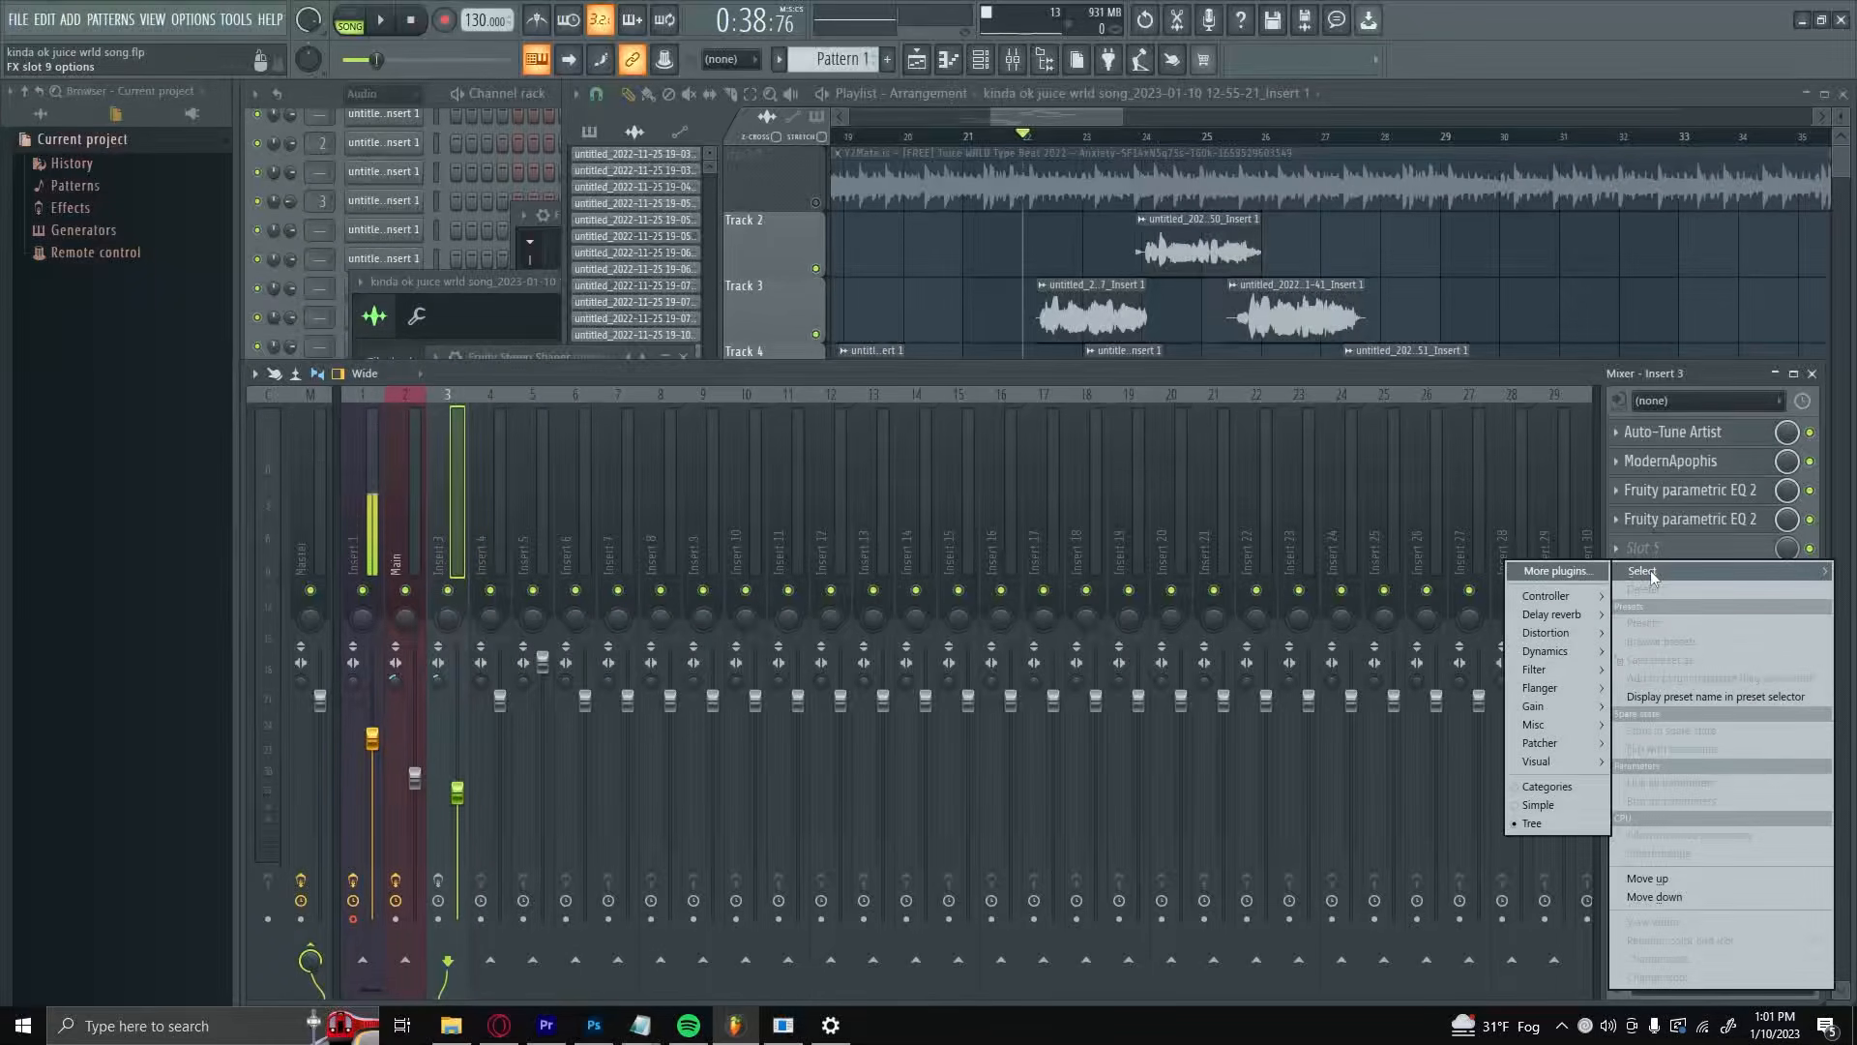
pyautogui.click(1582, 574)
pyautogui.write('e')
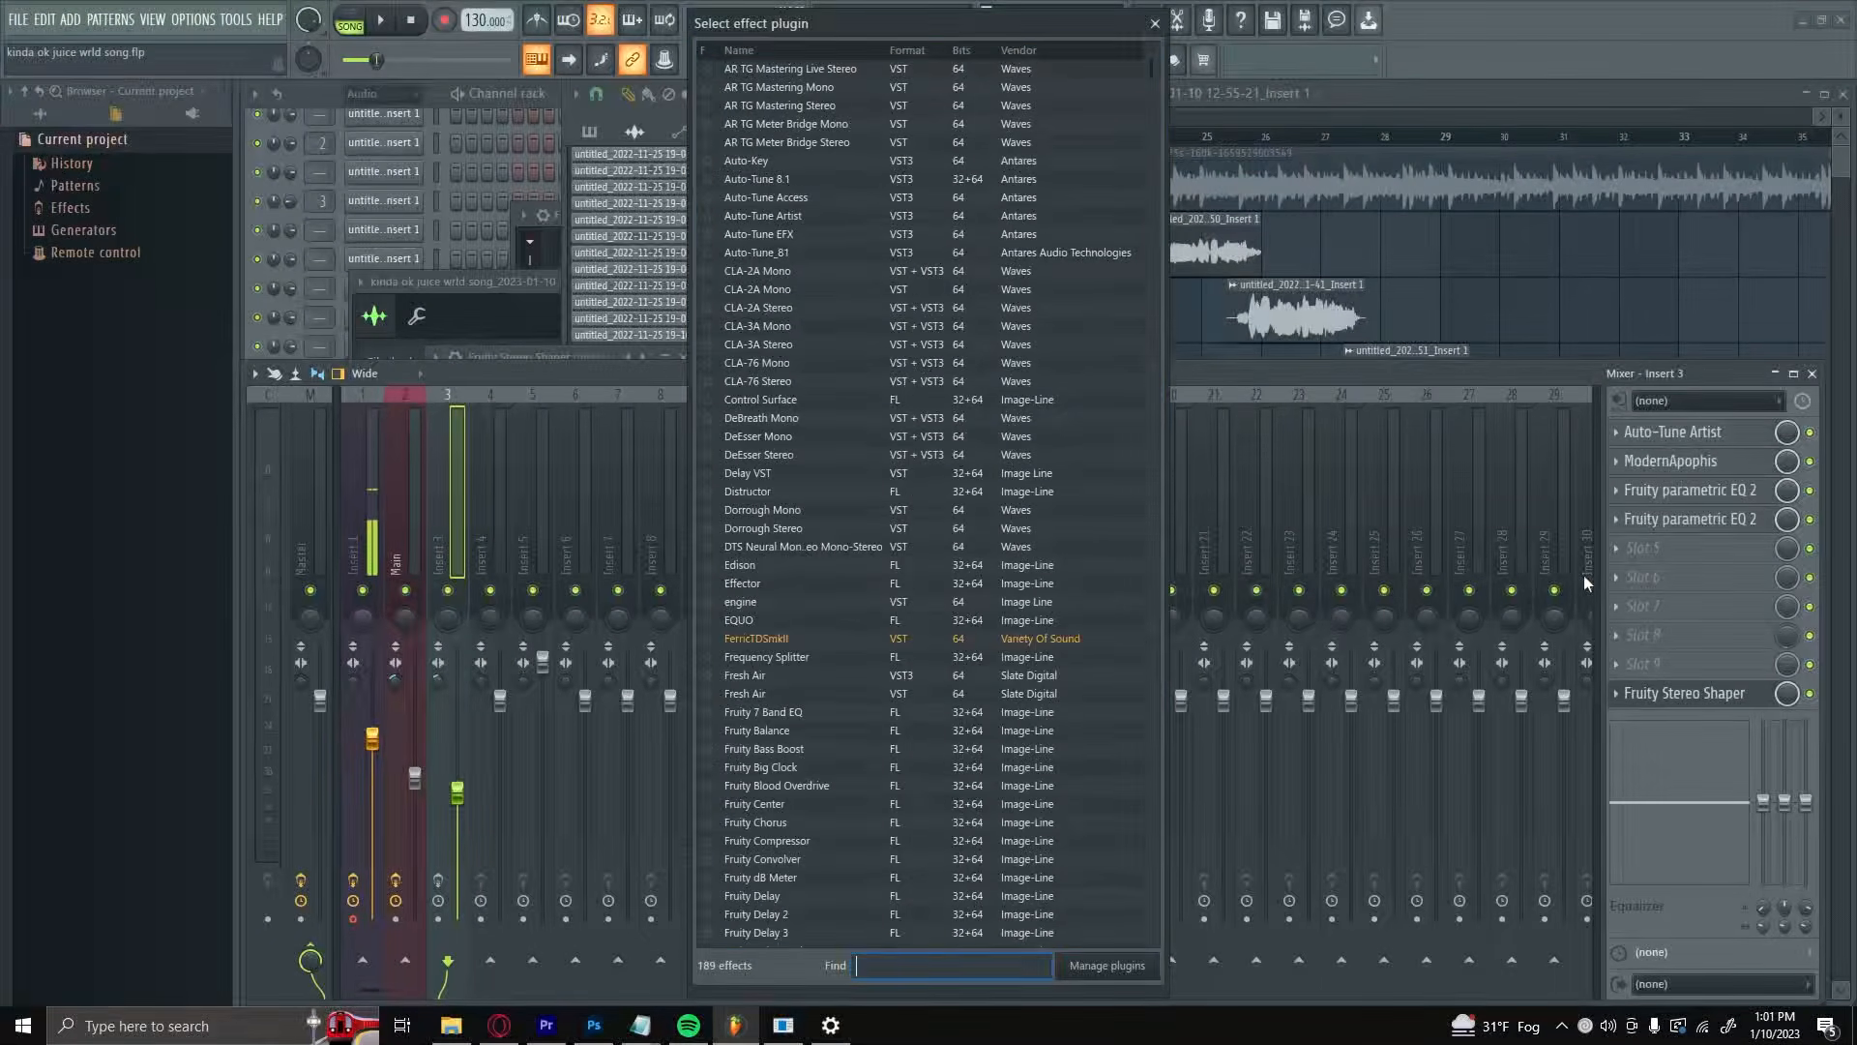
pyautogui.write('q')
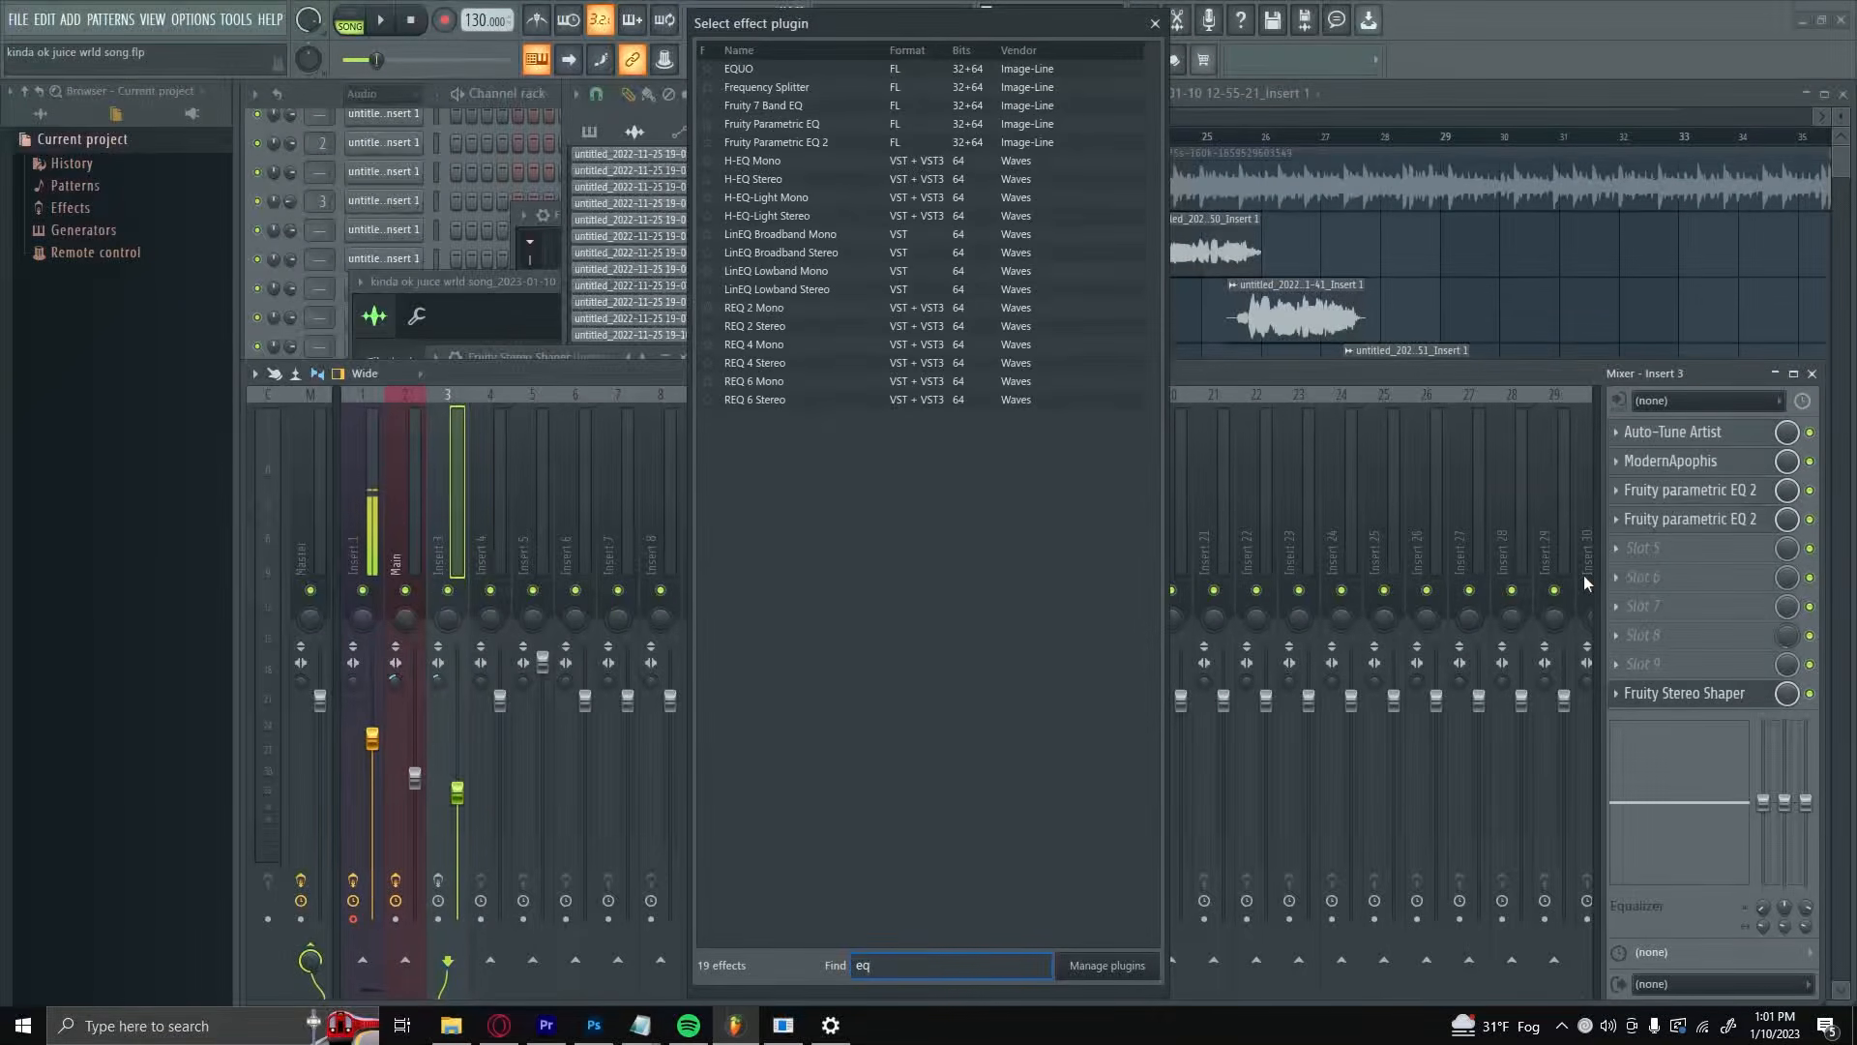
pyautogui.doubleClick(779, 146)
# Step: Pull band 4 of the new EQ down into a deep midrange cut, and review Insert 3's Fruity Stereo Shaper settings
pyautogui.moveTo(654, 489); pyautogui.dragTo(653, 579)
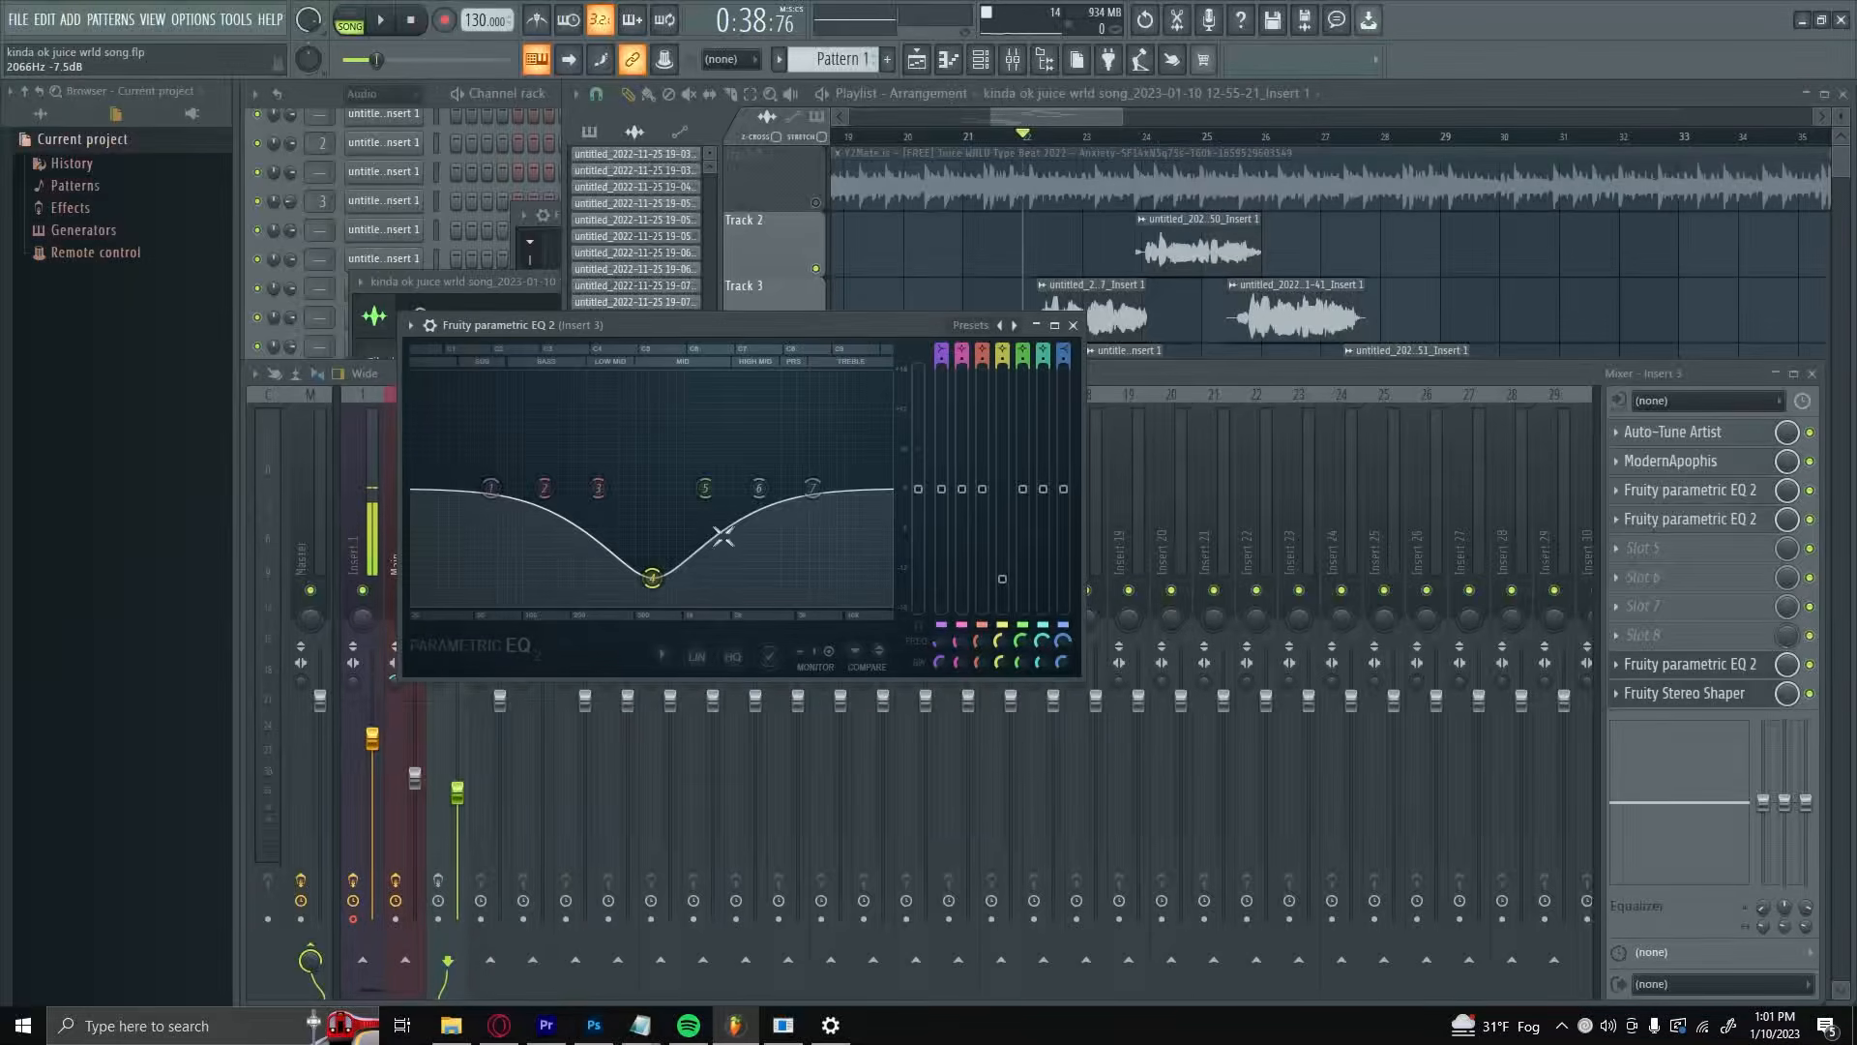
pyautogui.click(1683, 664)
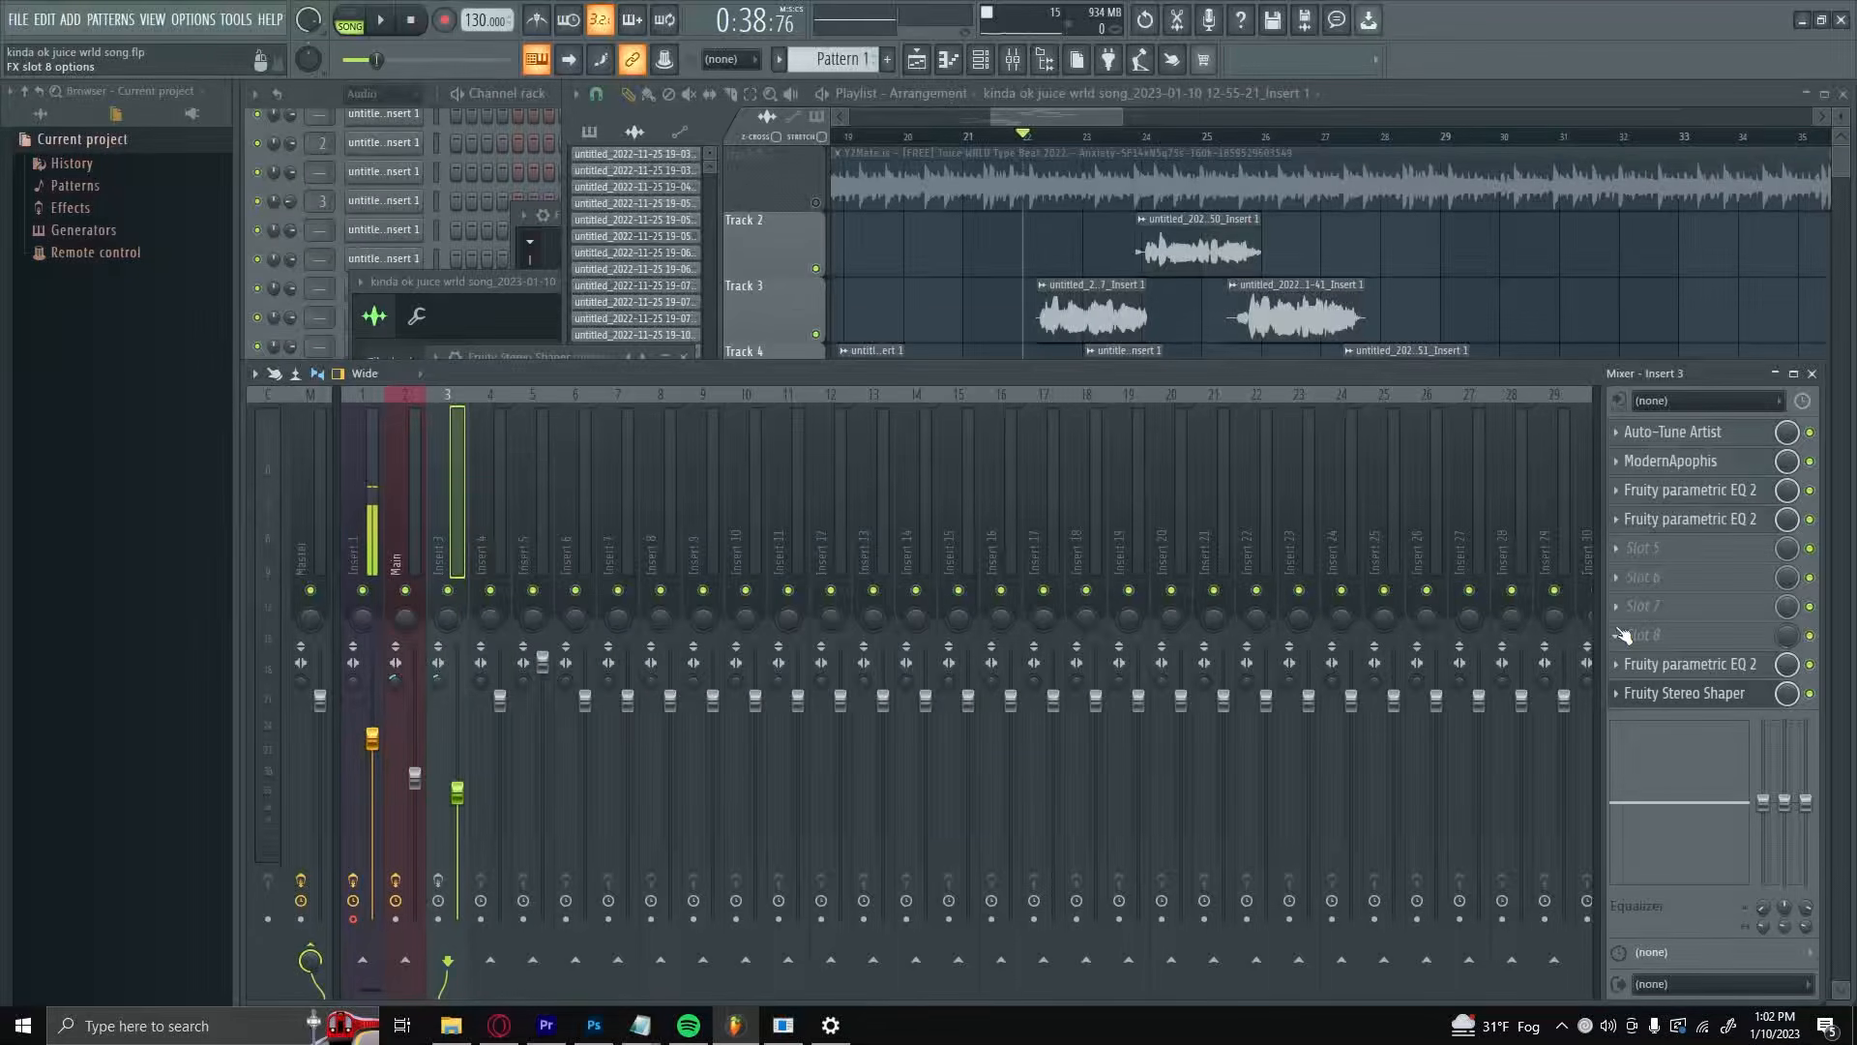
pyautogui.click(1683, 694)
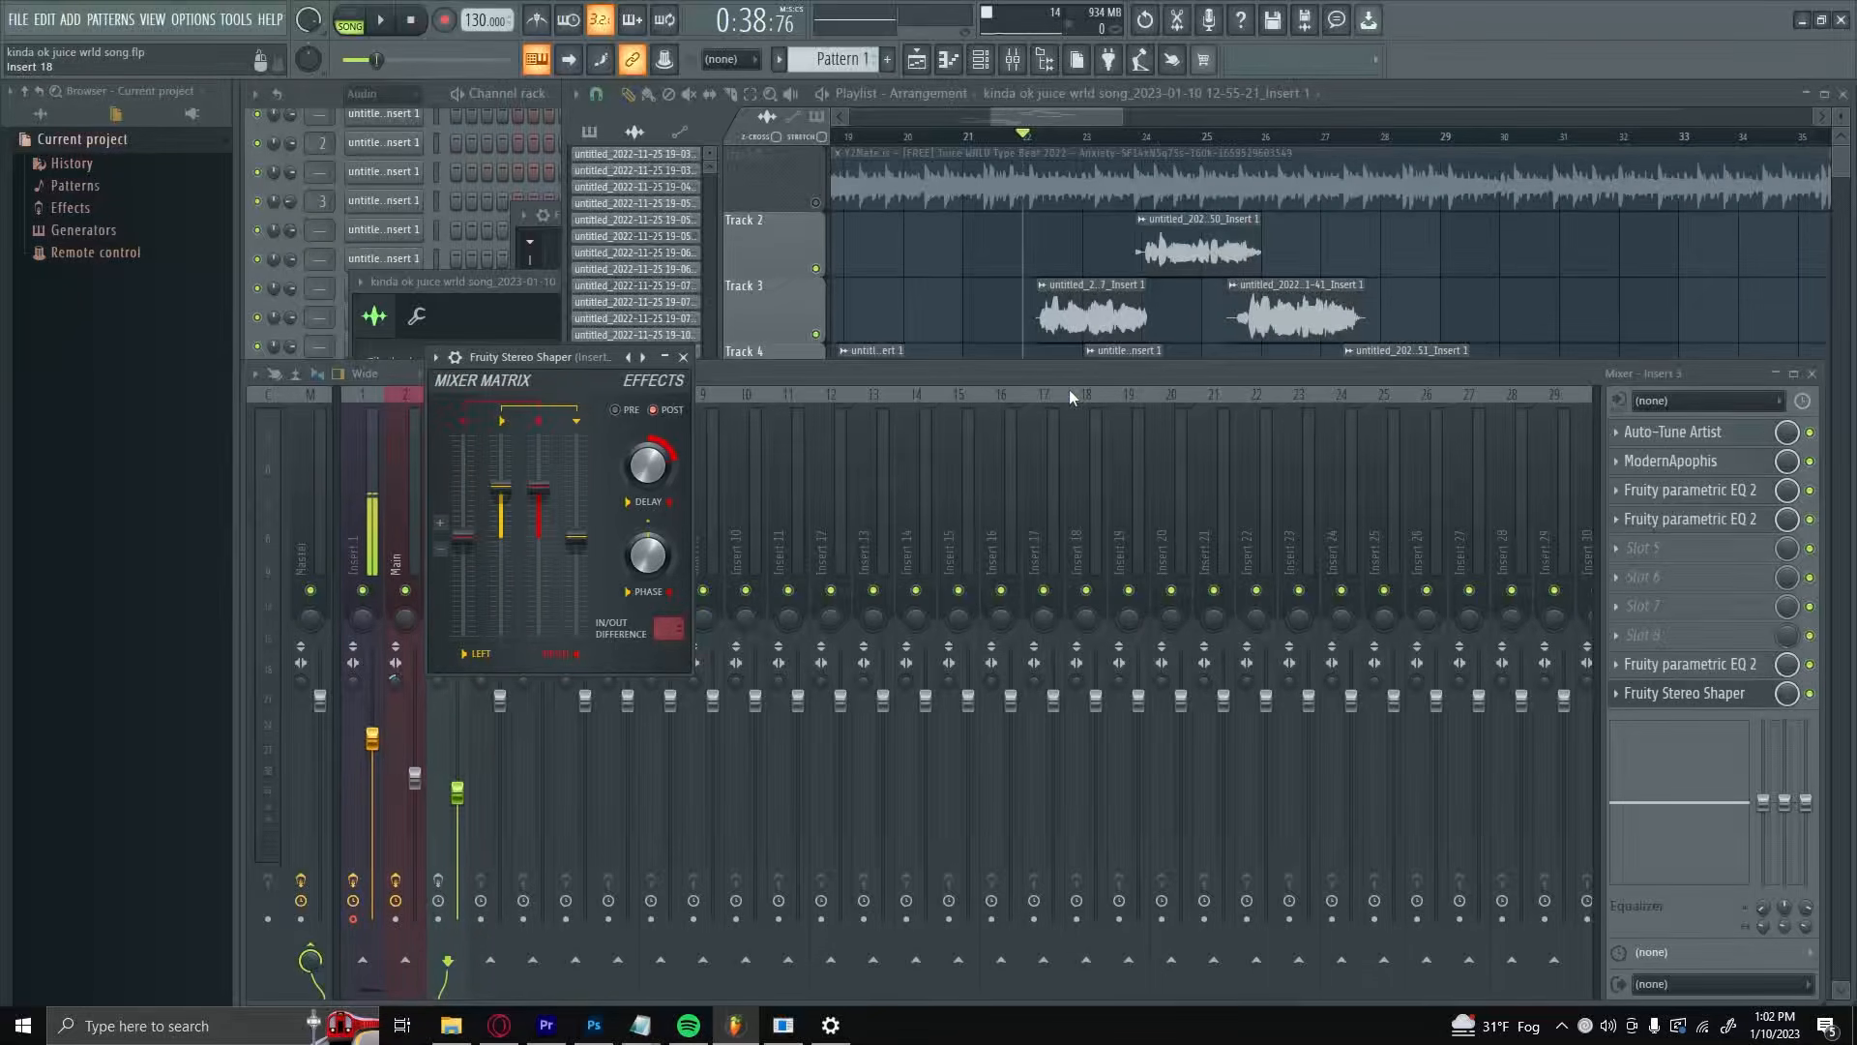
pyautogui.press('F5')
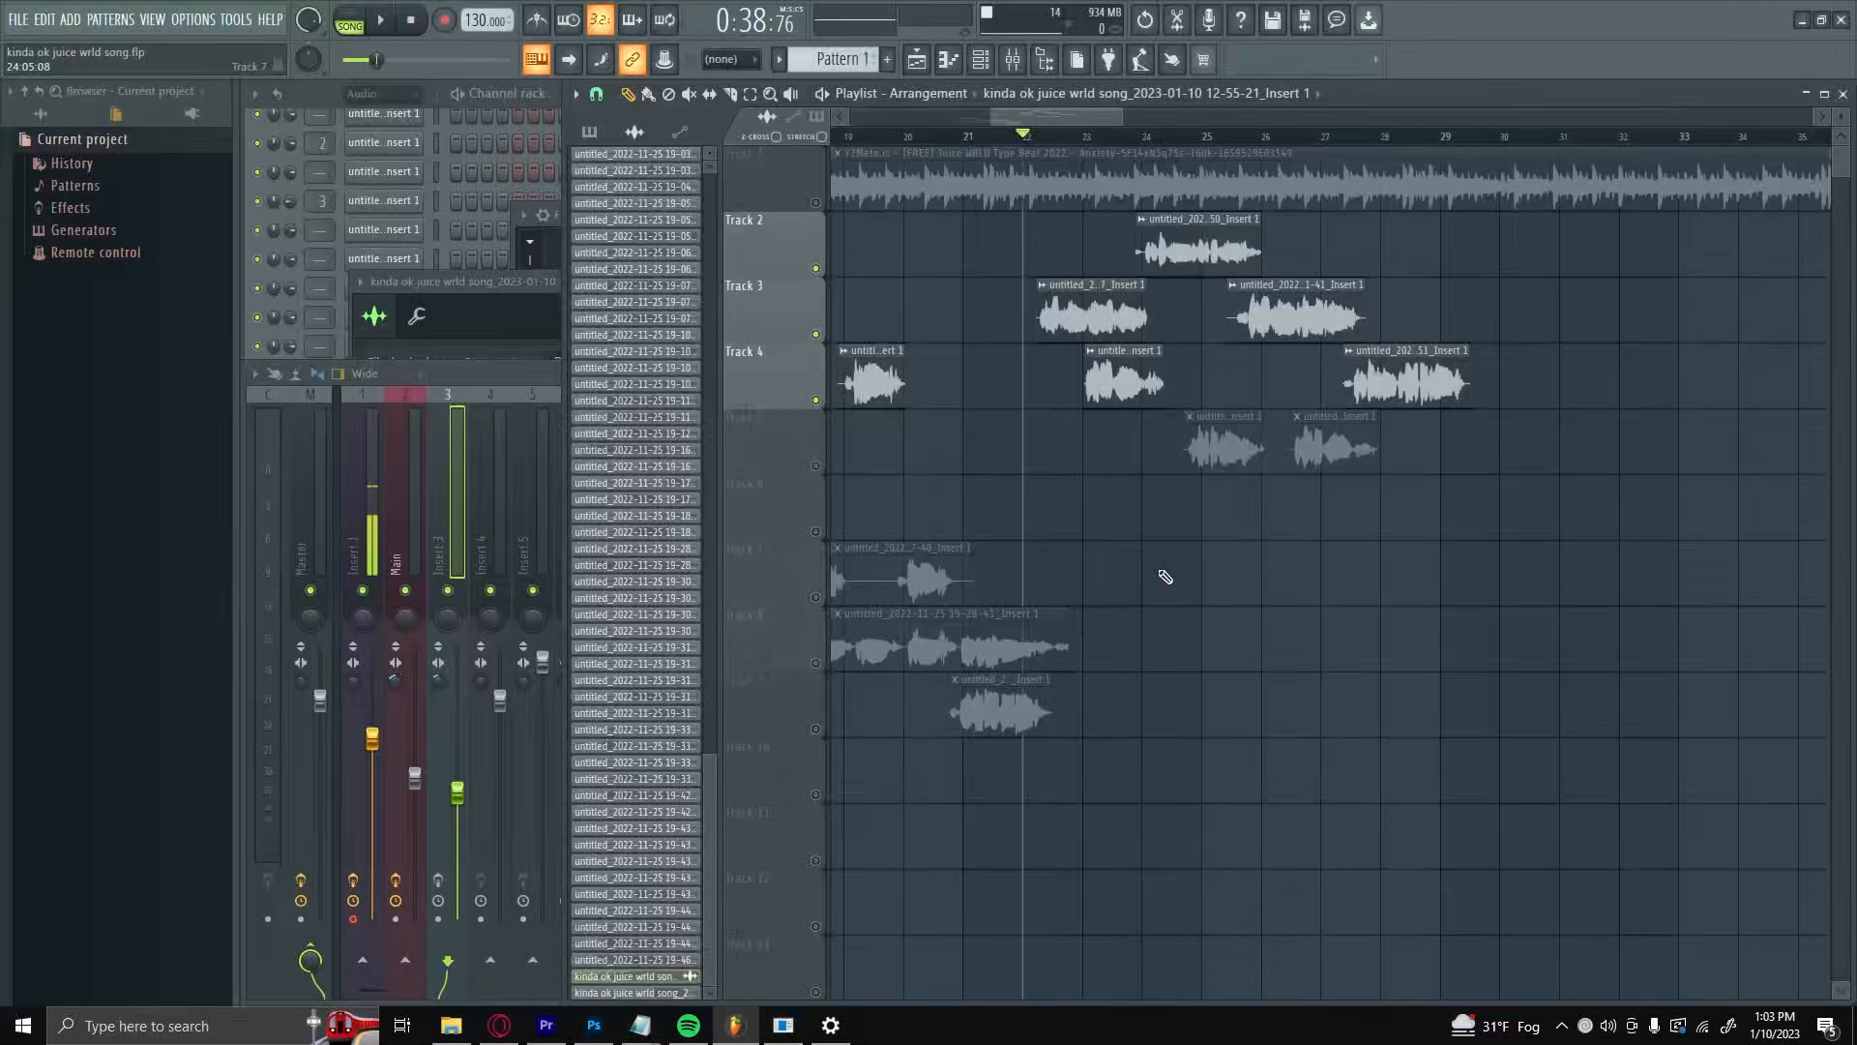
# Step: Unmute Track 5, mute Tracks 2 and 3, and play the Track 4 vocal near bar 23
pyautogui.click(816, 467)
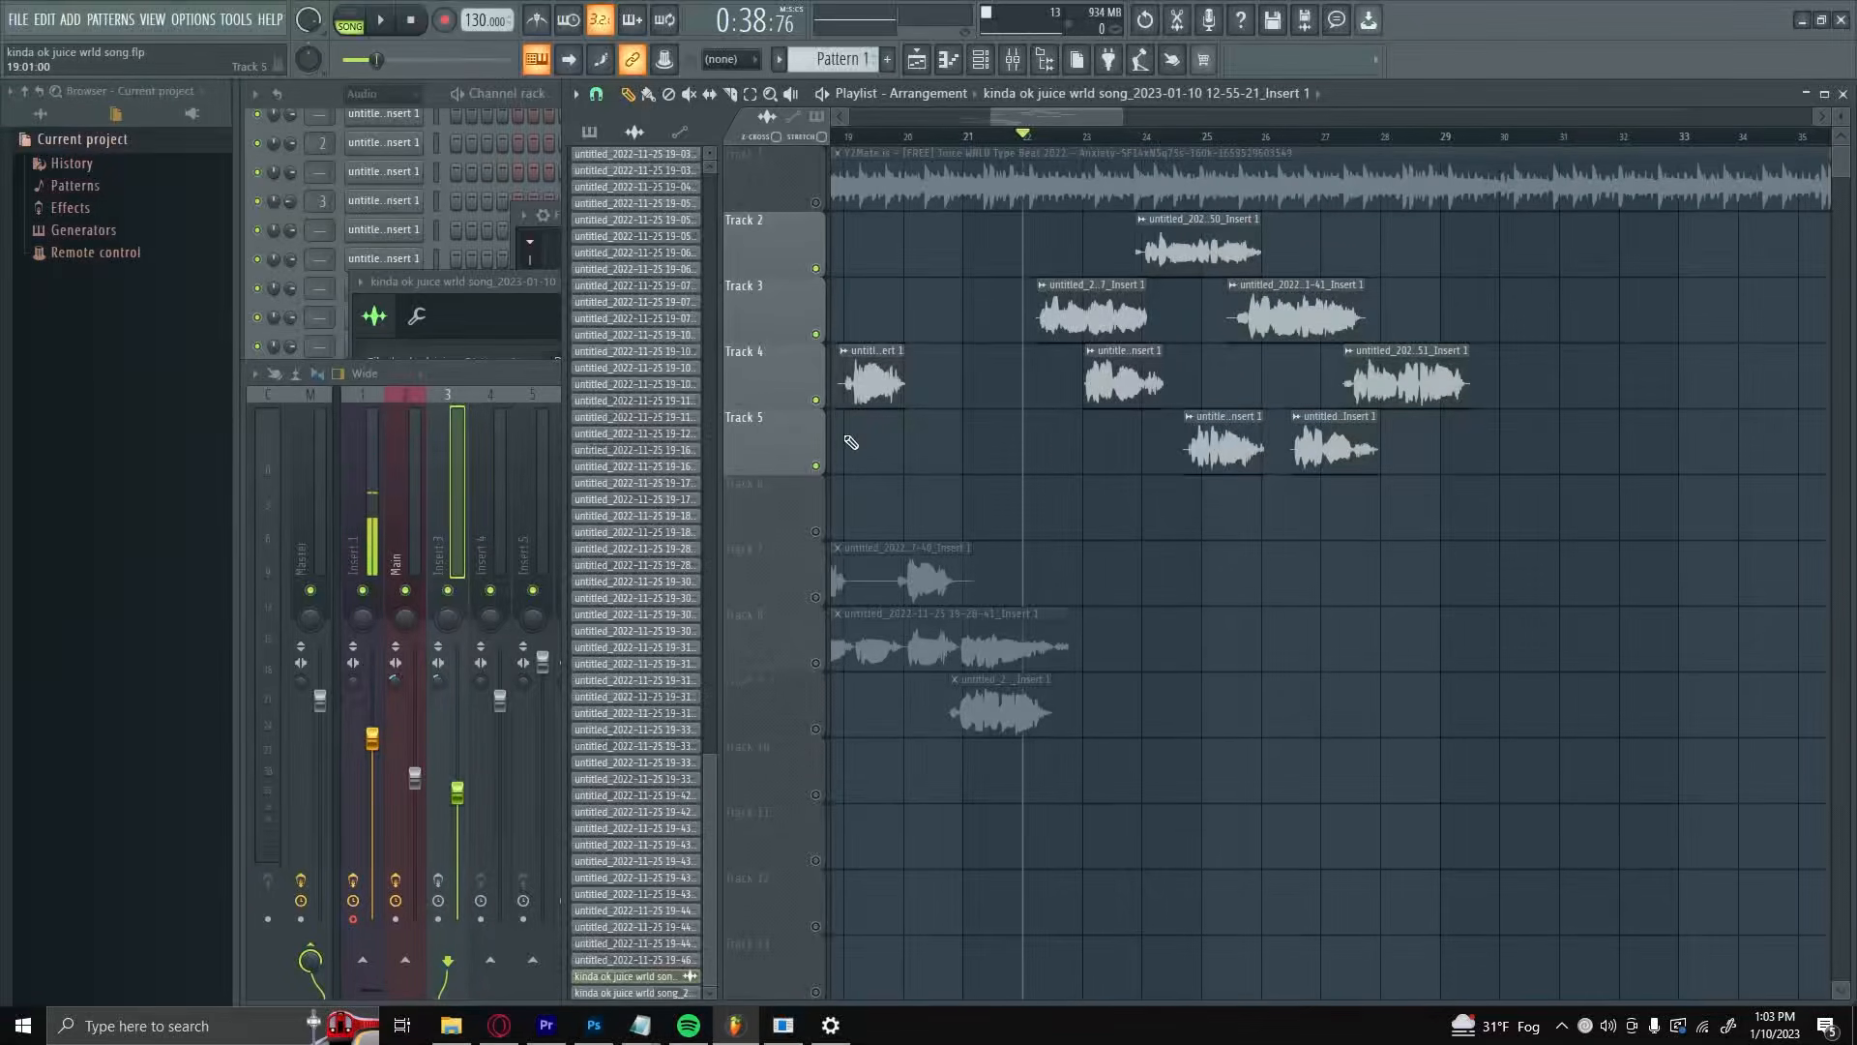
pyautogui.click(816, 335)
pyautogui.scroll(3, 1099, 506)
pyautogui.scroll(-3, 1164, 511)
pyautogui.scroll(2, 1159, 513)
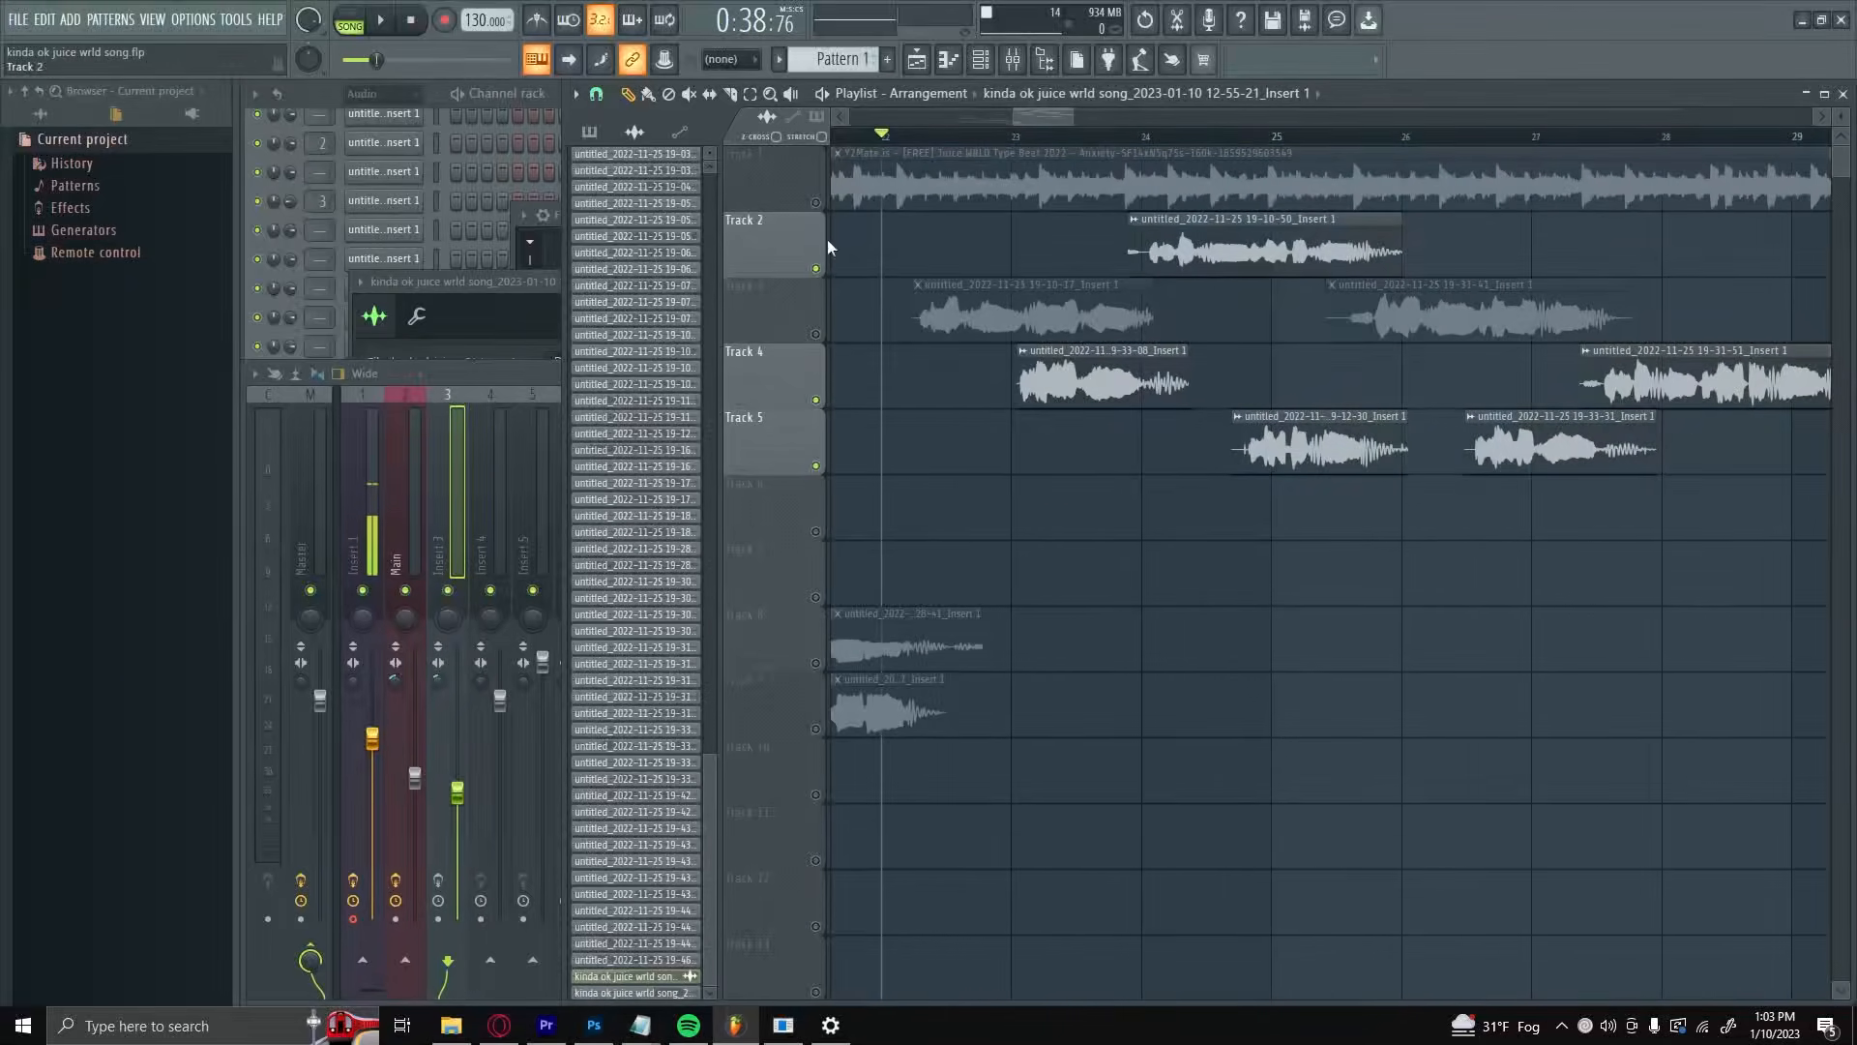
pyautogui.click(815, 269)
pyautogui.click(952, 136)
pyautogui.press('space')
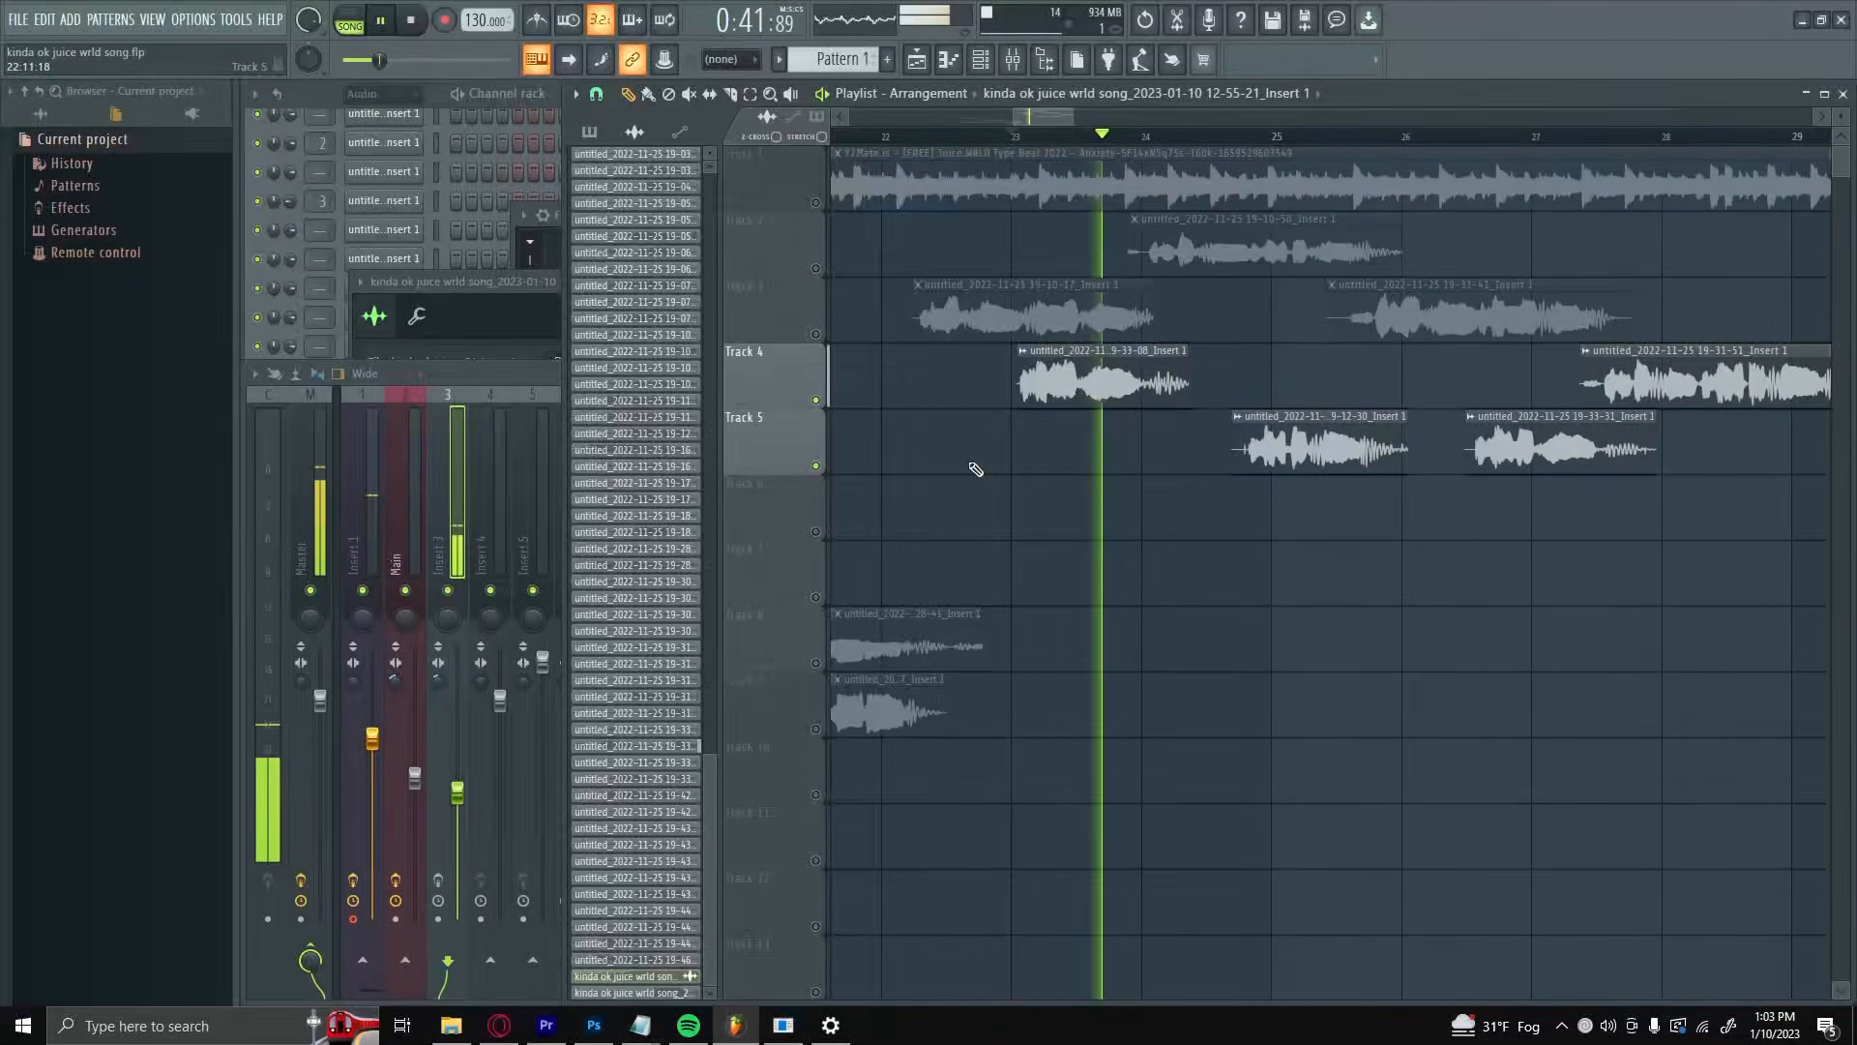
pyautogui.press('space')
# Step: Unmute Track 3, mute Track 4, and listen to the Track 3 vocal near bar 23 for comparison
pyautogui.click(815, 335)
pyautogui.click(815, 401)
pyautogui.press('space')
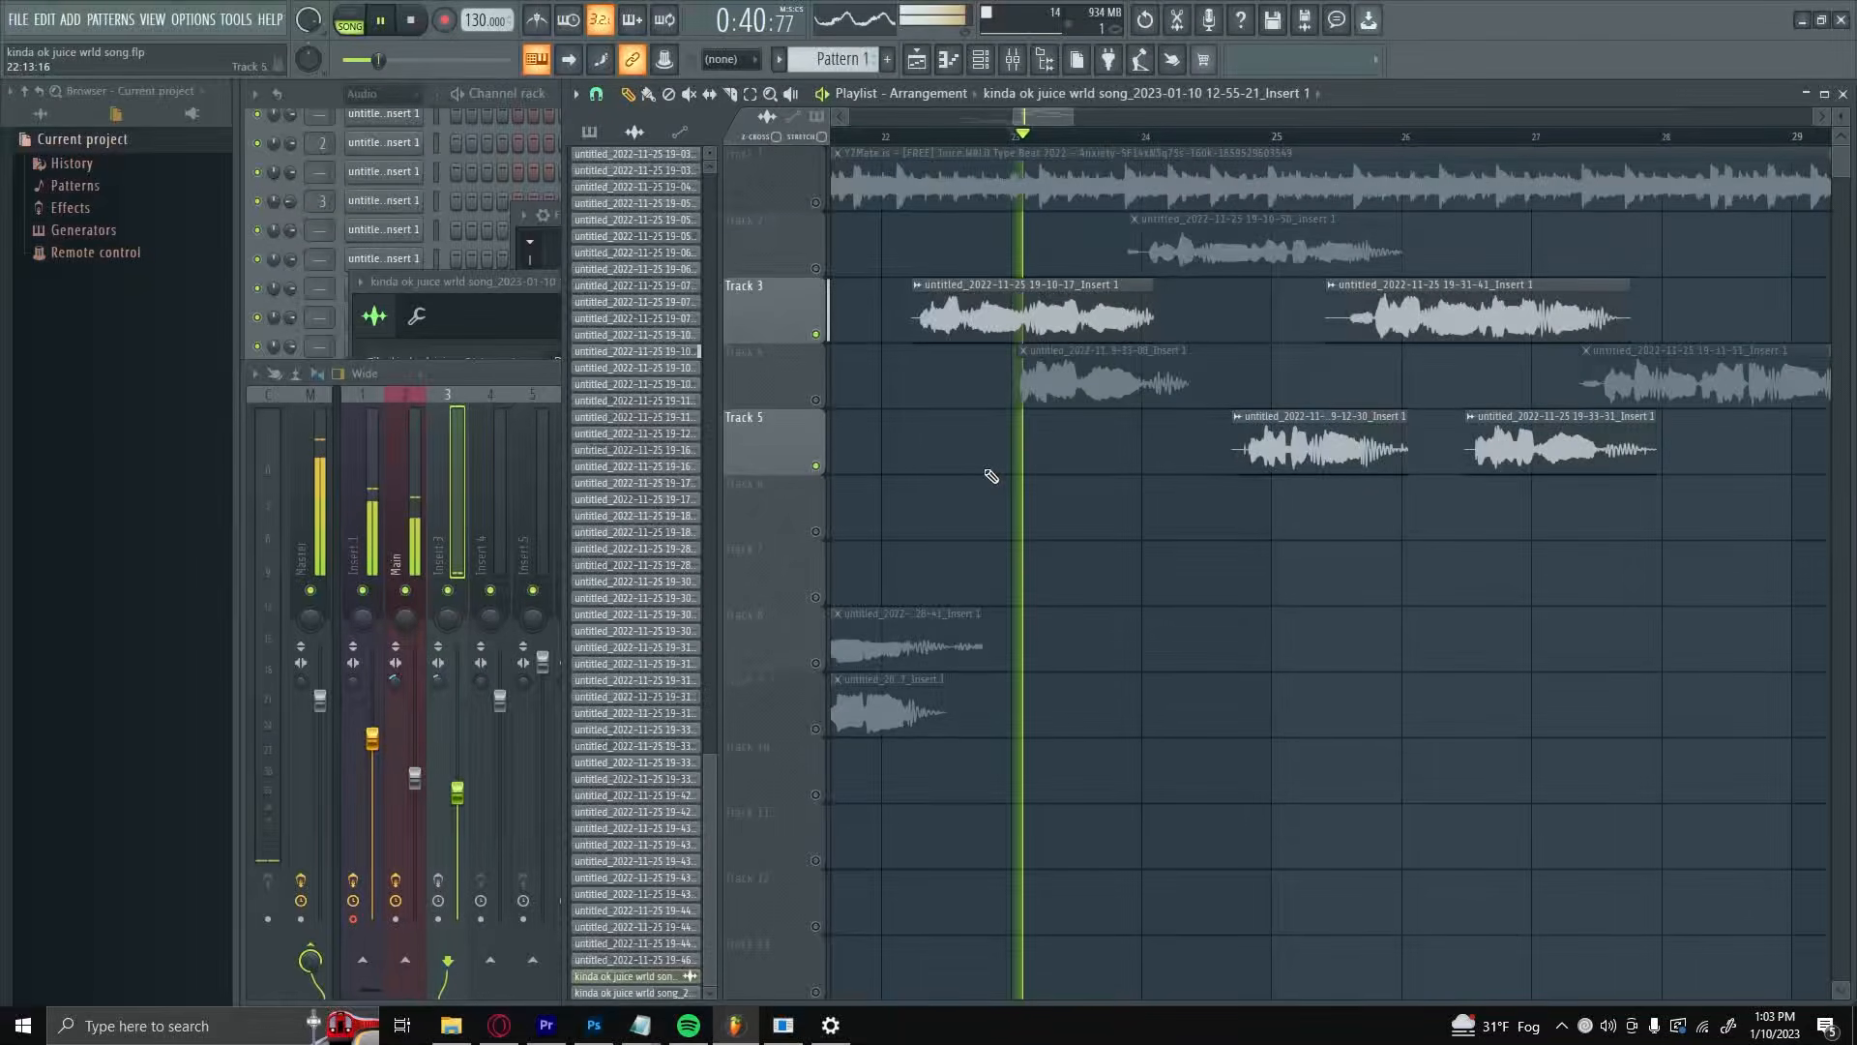
pyautogui.press('space')
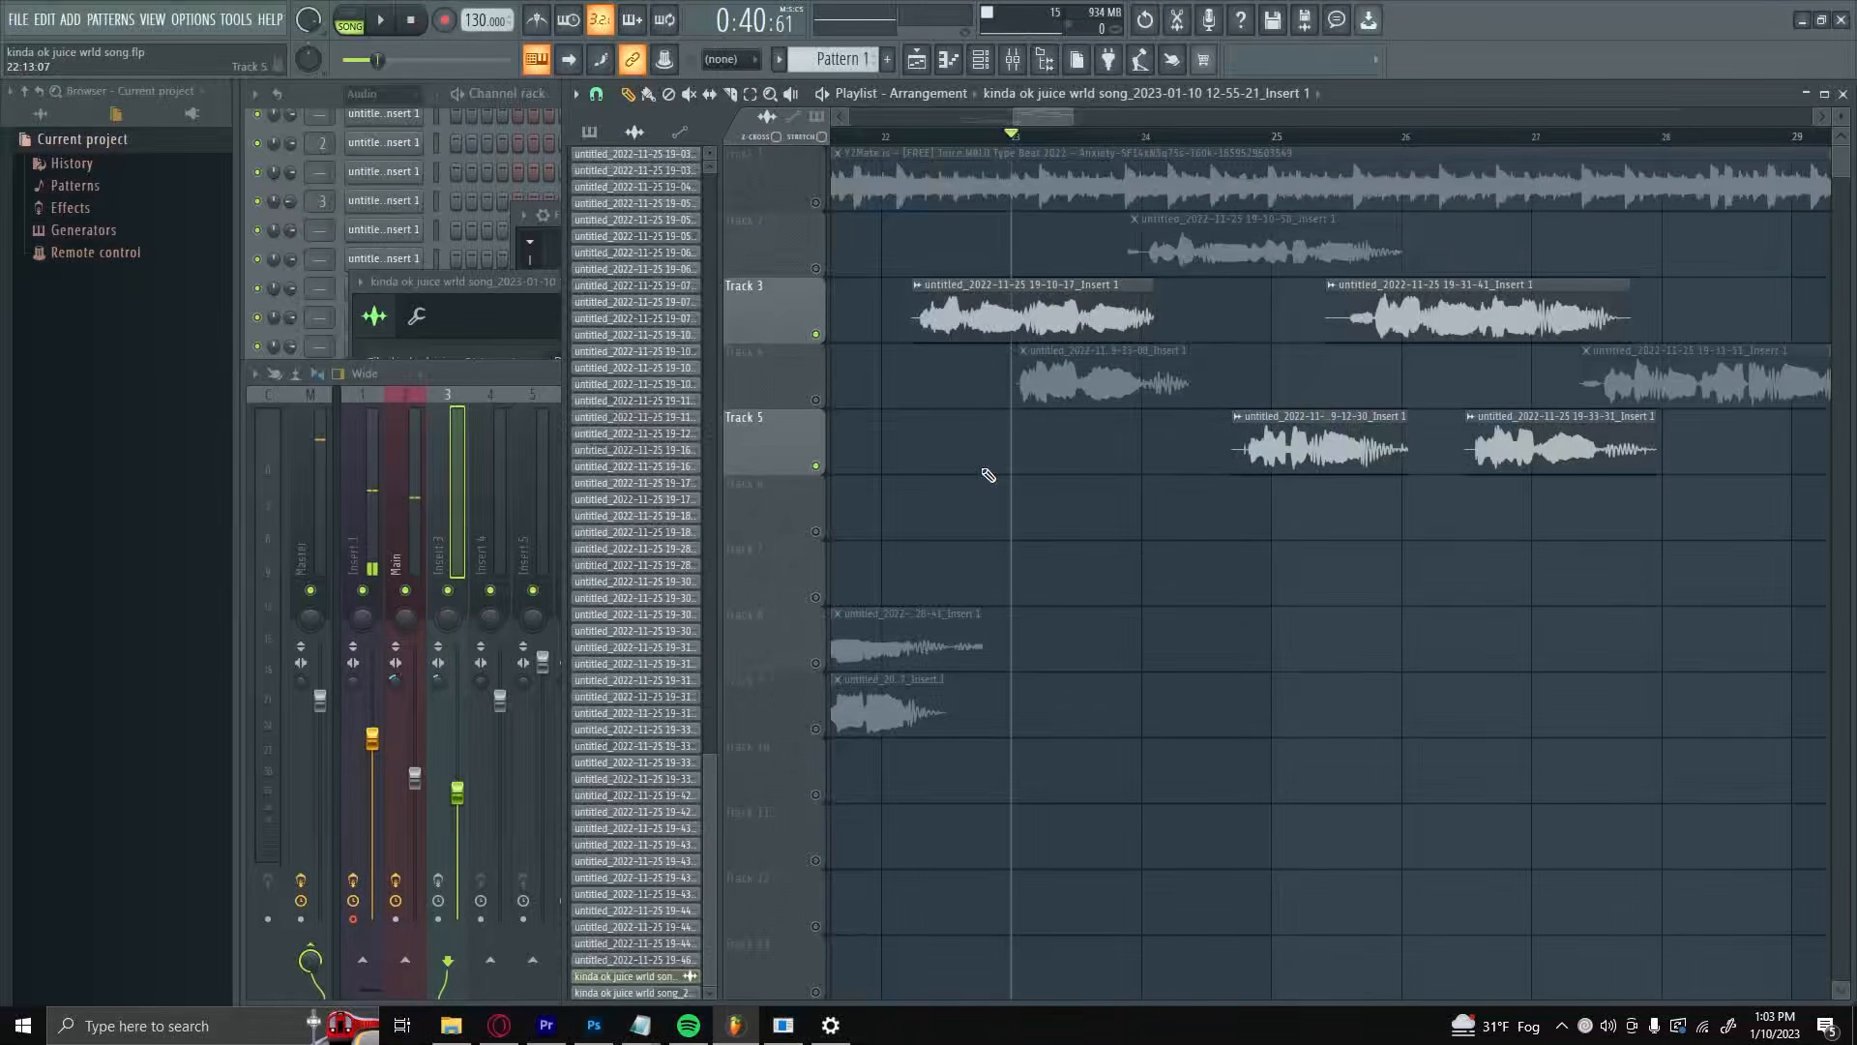
# Step: Unmute Track 4, mute Track 3, and listen to the Track 4 vocal again from about bar 23
pyautogui.click(815, 401)
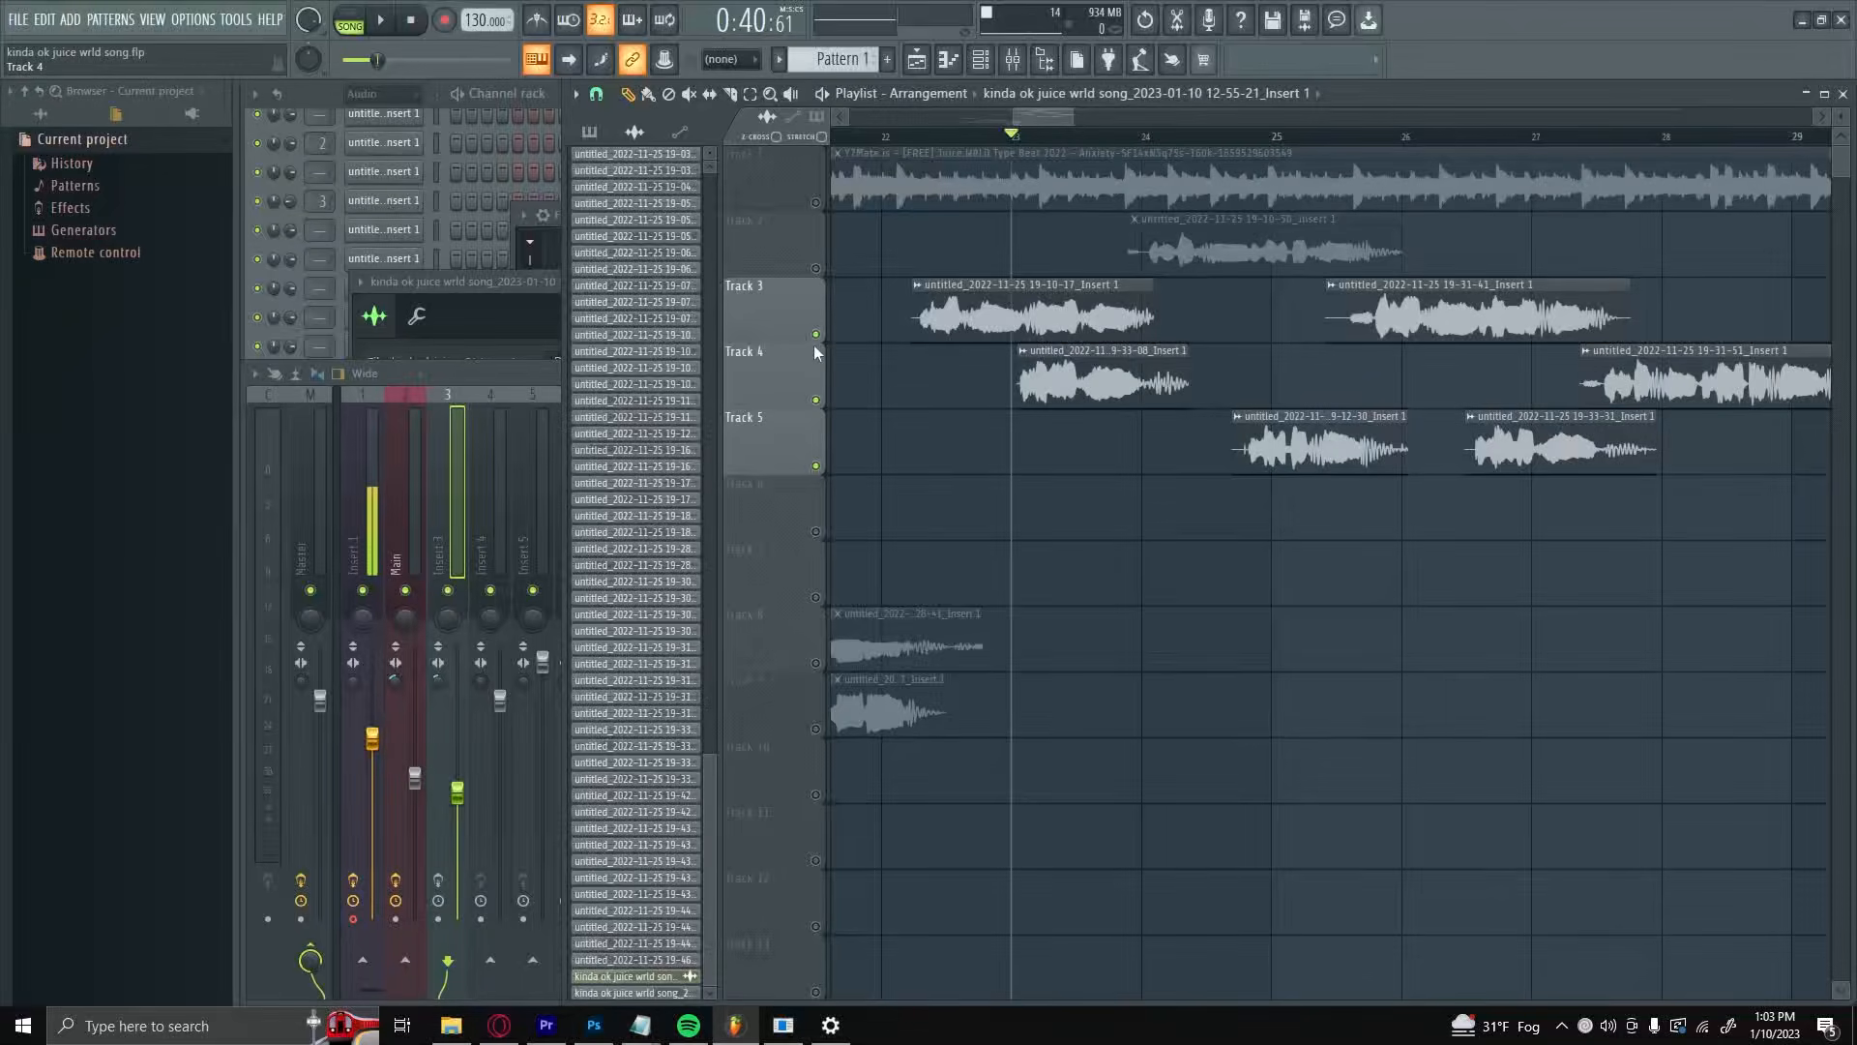
pyautogui.click(816, 335)
pyautogui.press('space')
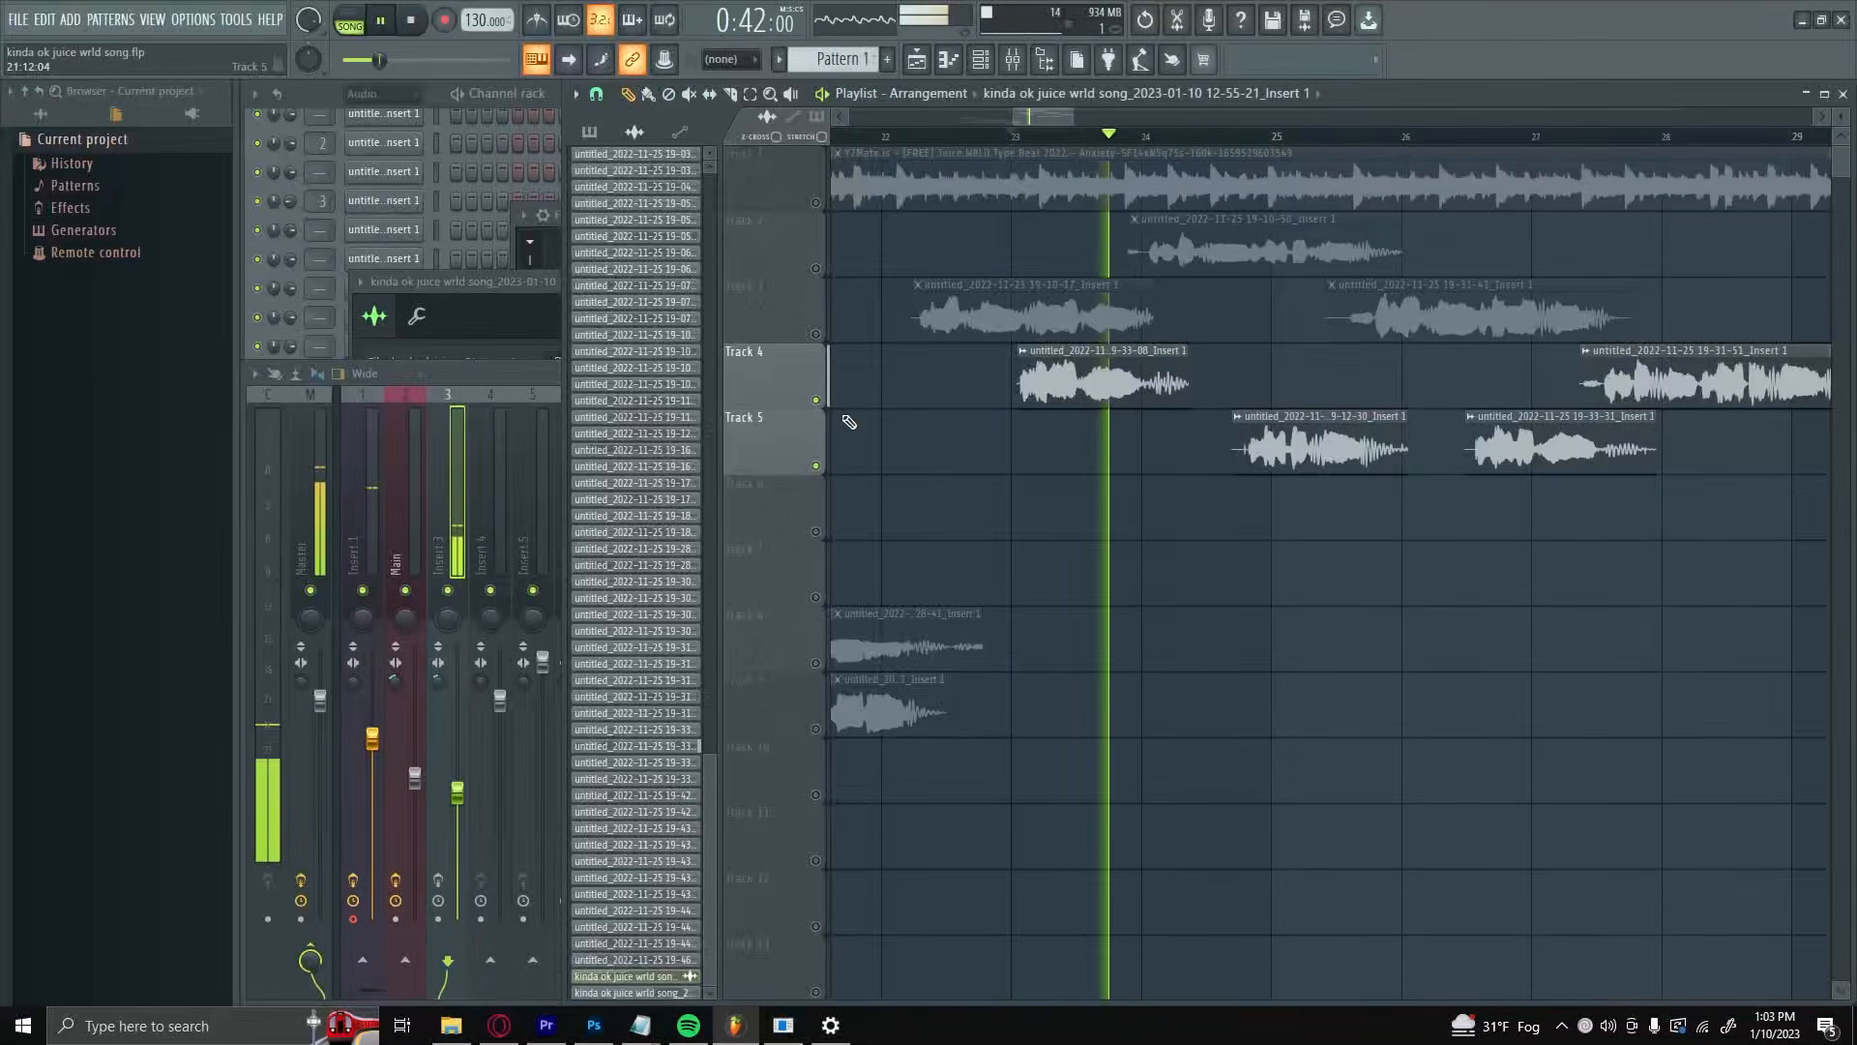
pyautogui.press('space')
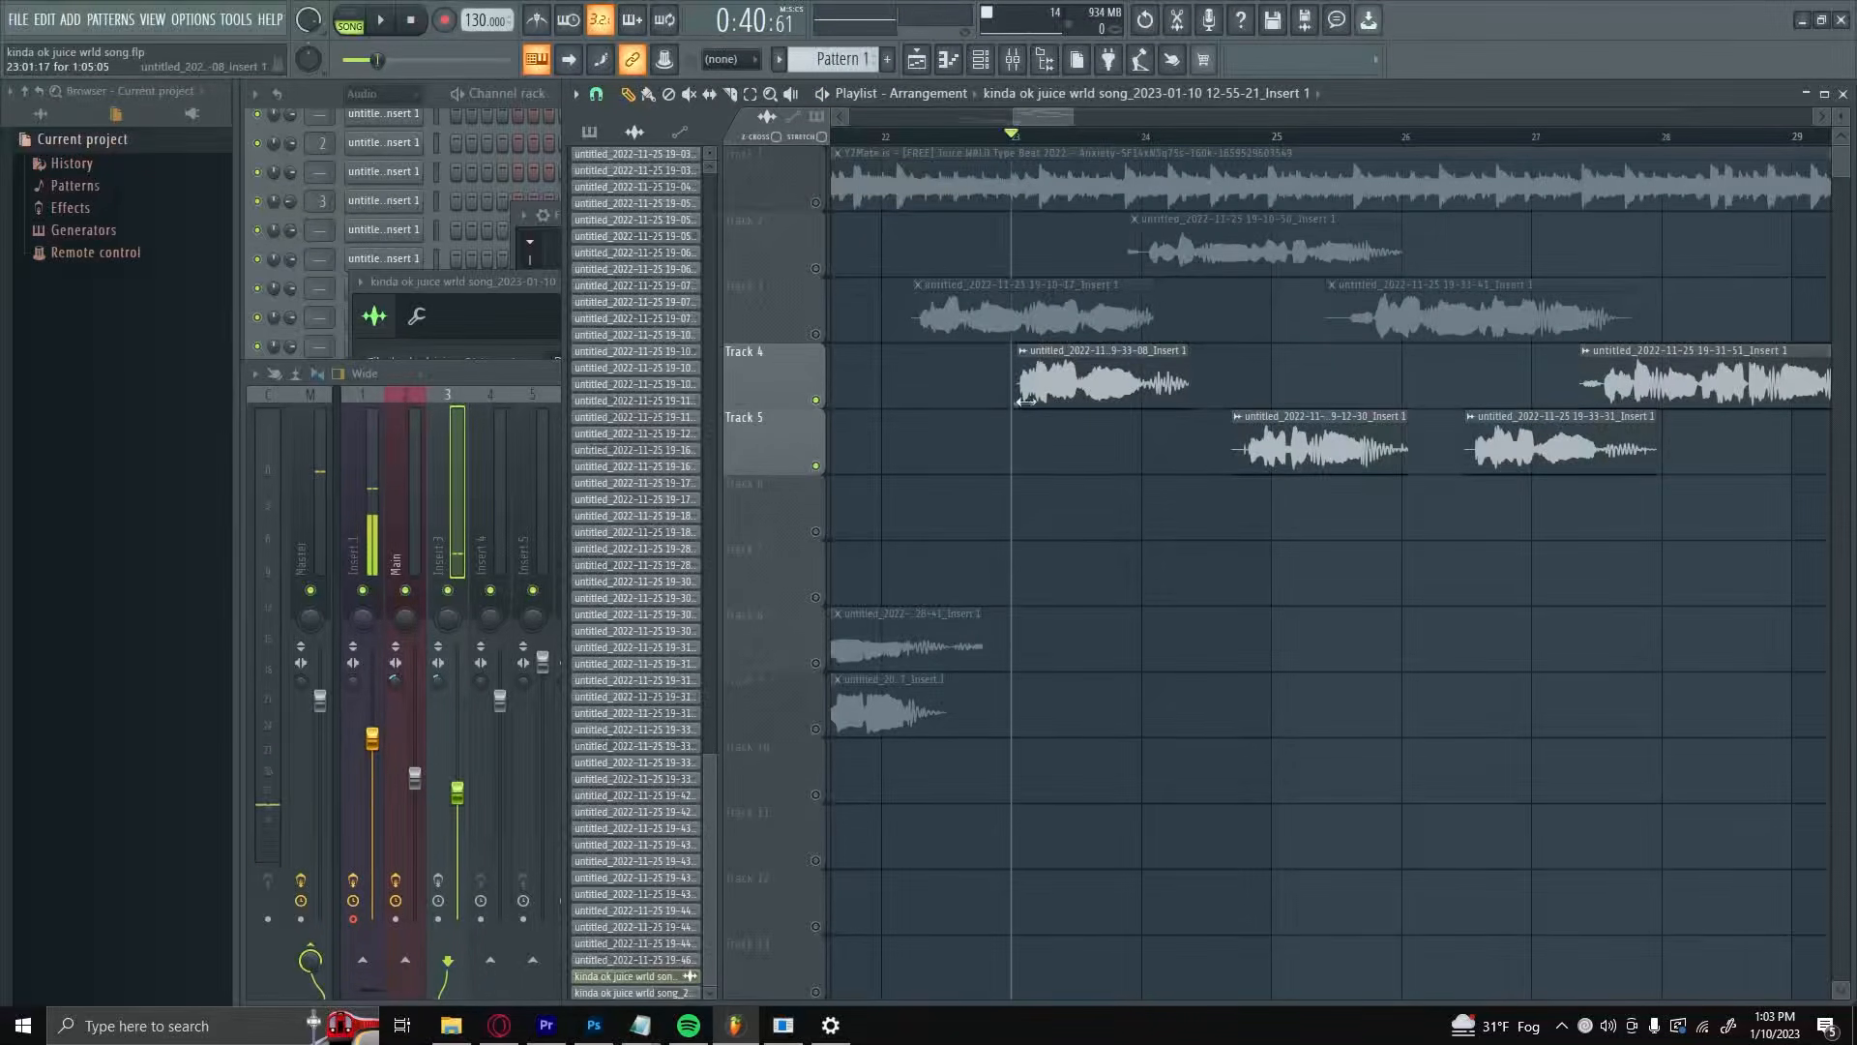
# Step: Unmute Track 2, mute Track 5, and play the Track 2 vocal from about bar 24
pyautogui.scroll(1, 1190, 498)
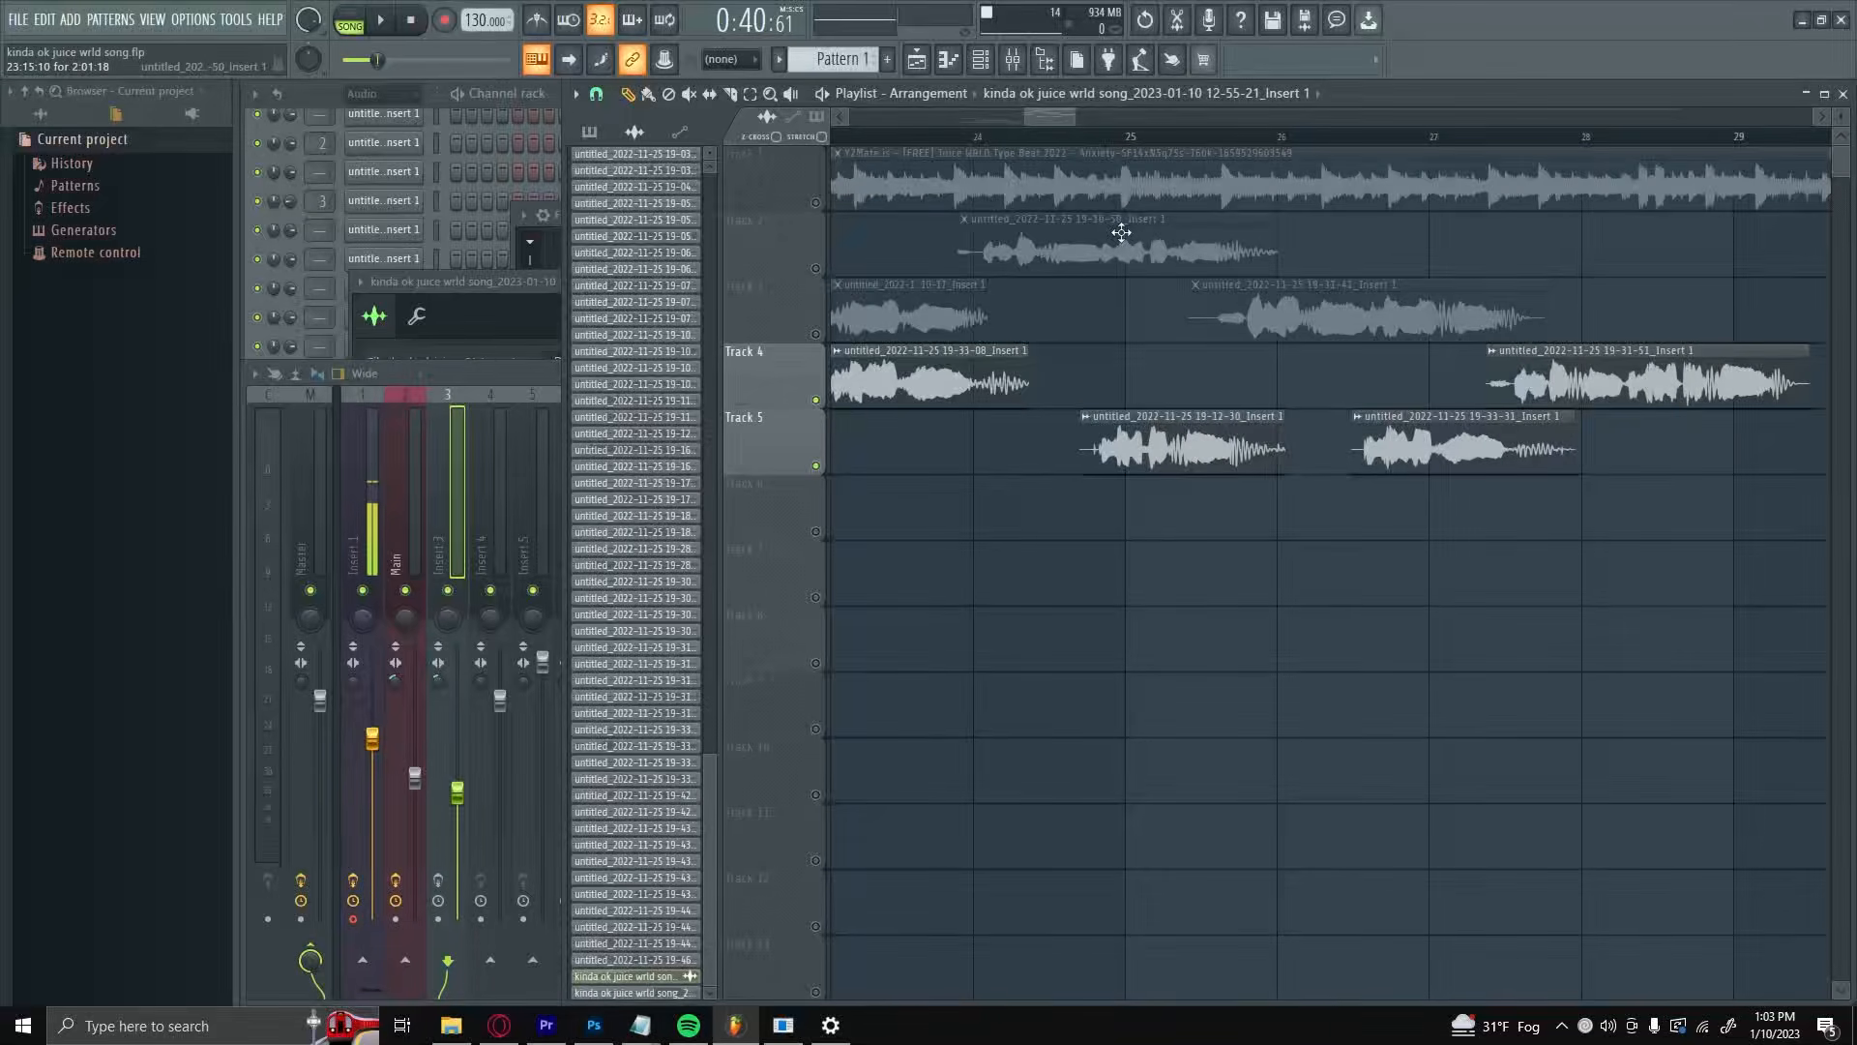
pyautogui.click(817, 270)
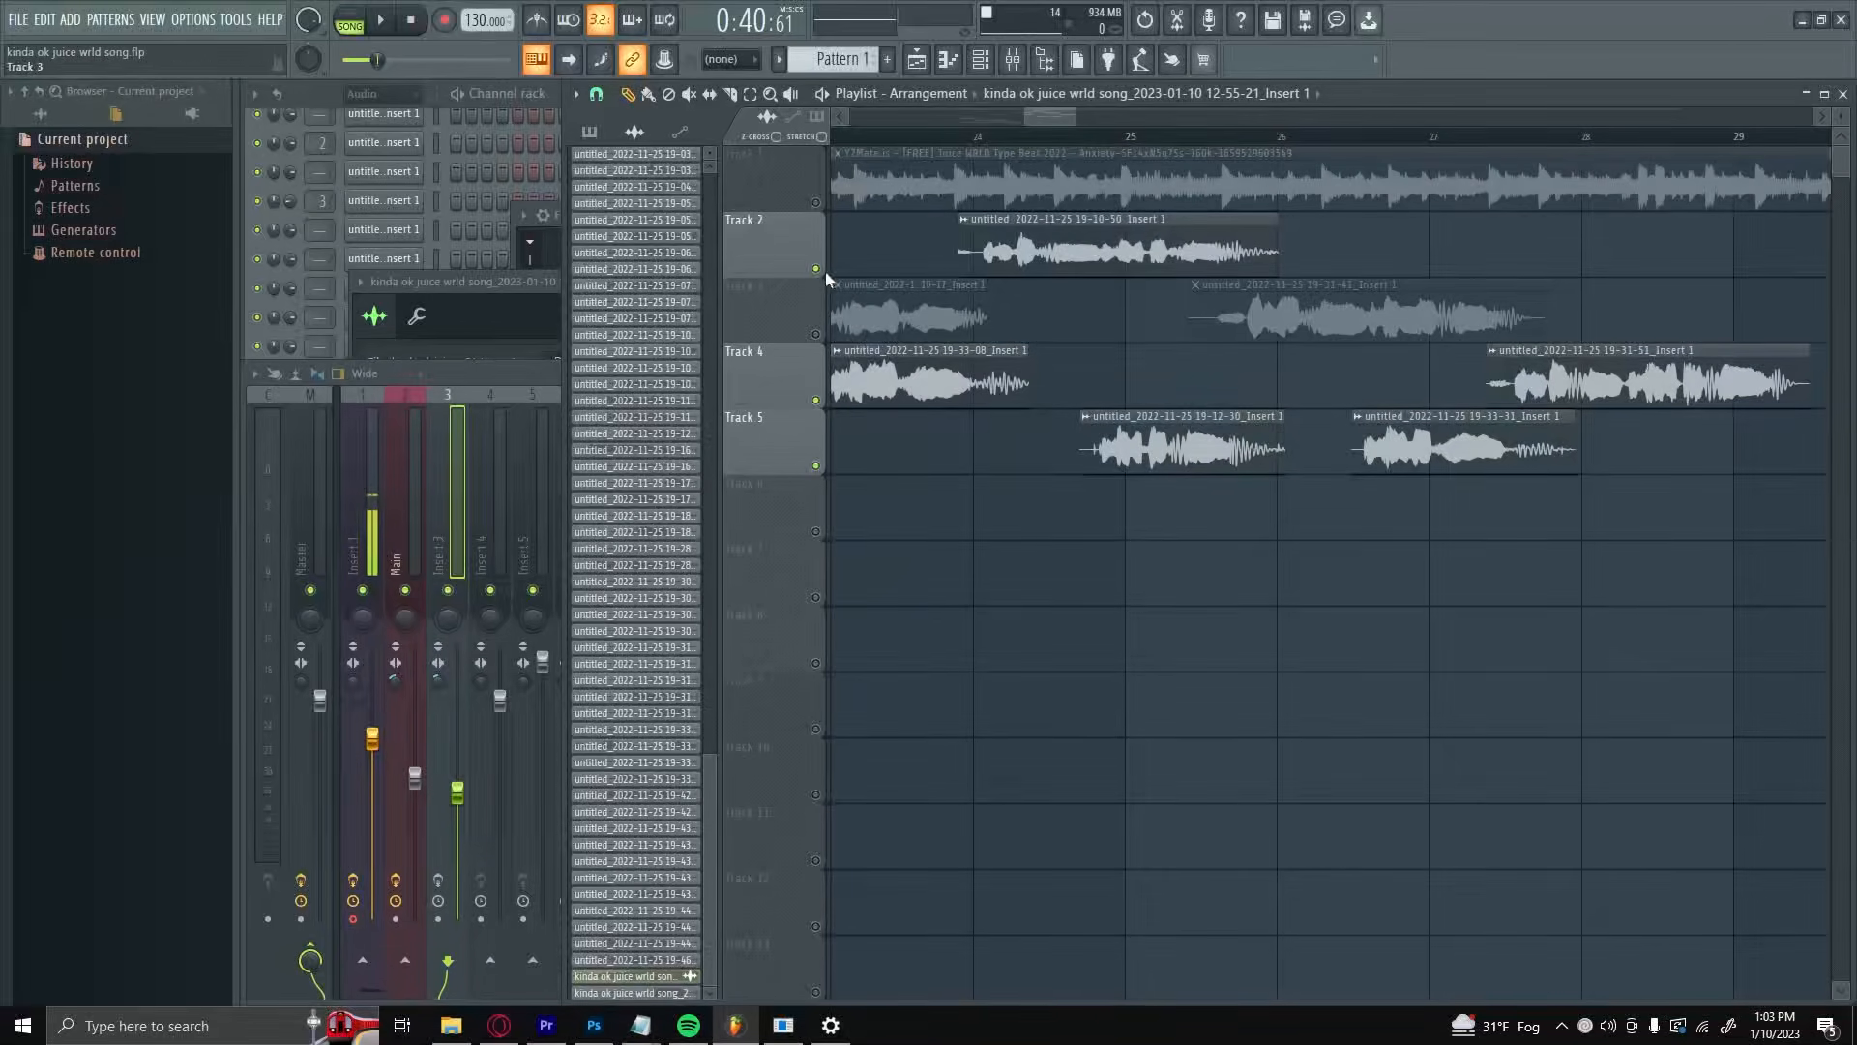
pyautogui.click(816, 465)
pyautogui.click(987, 136)
pyautogui.press('space')
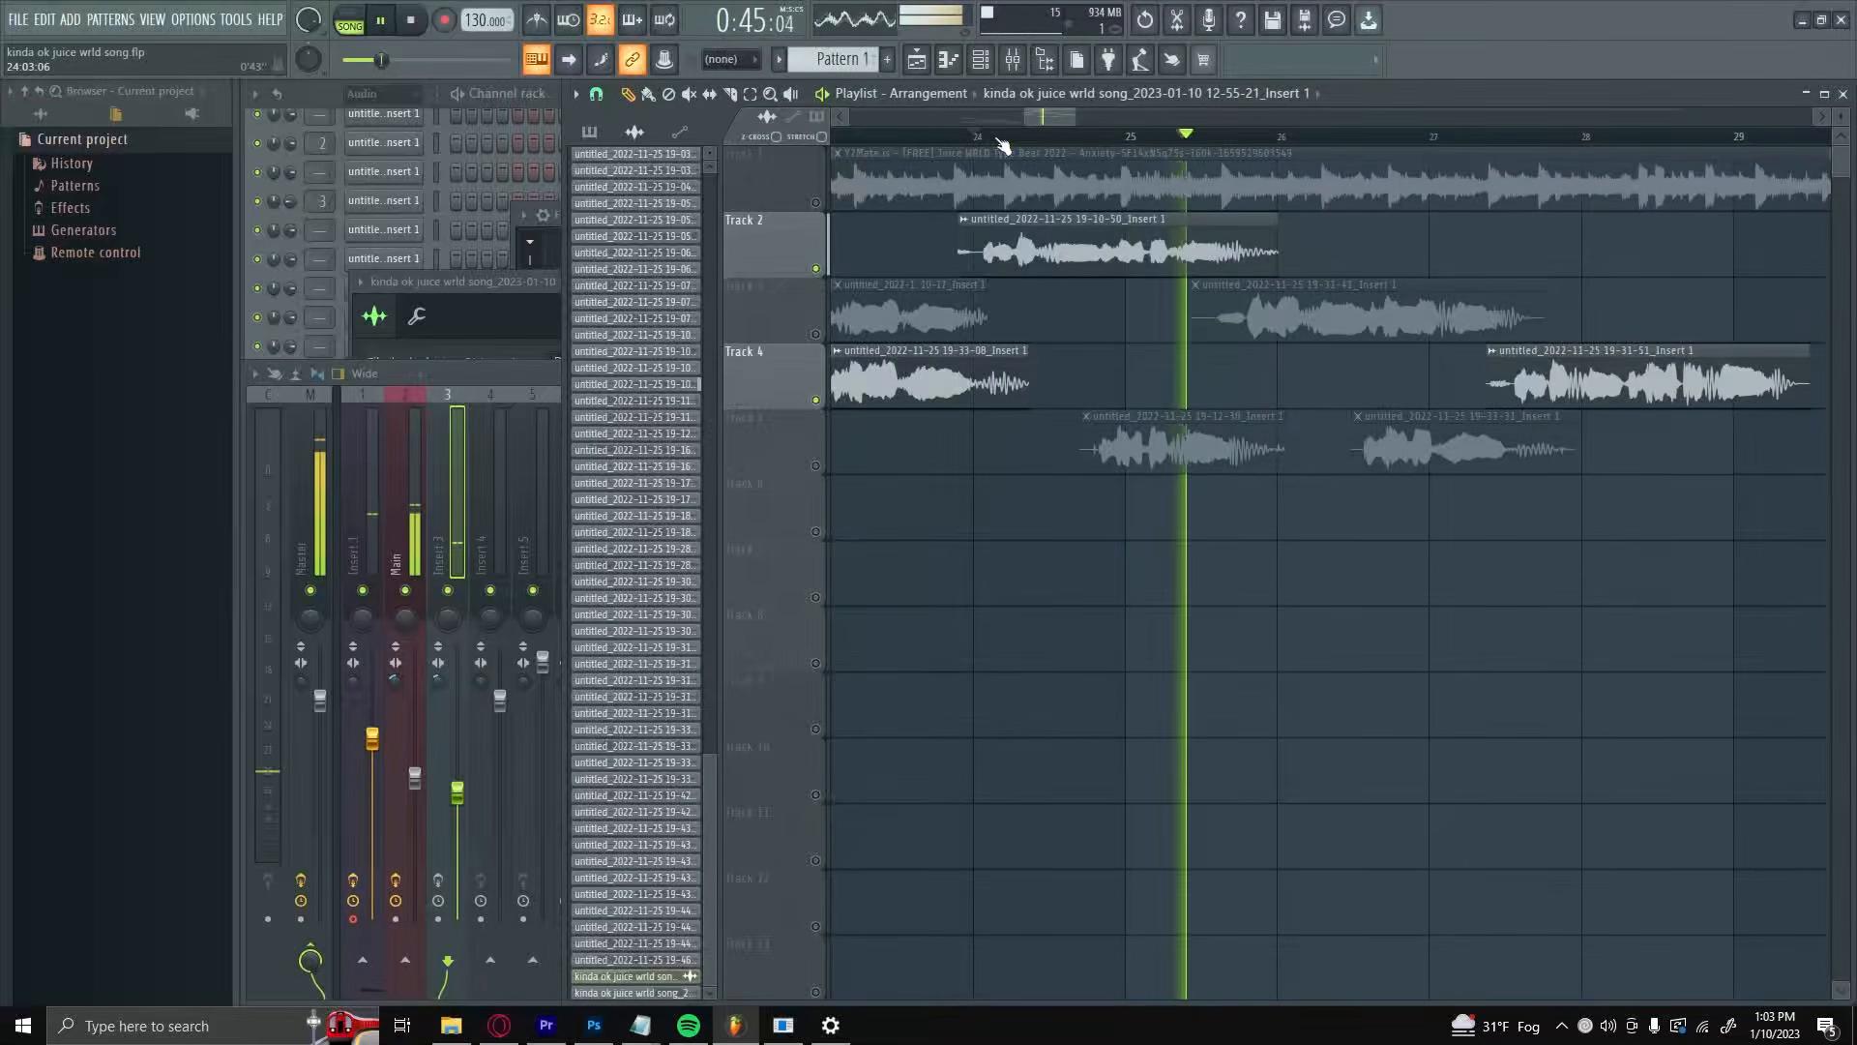
pyautogui.press('space')
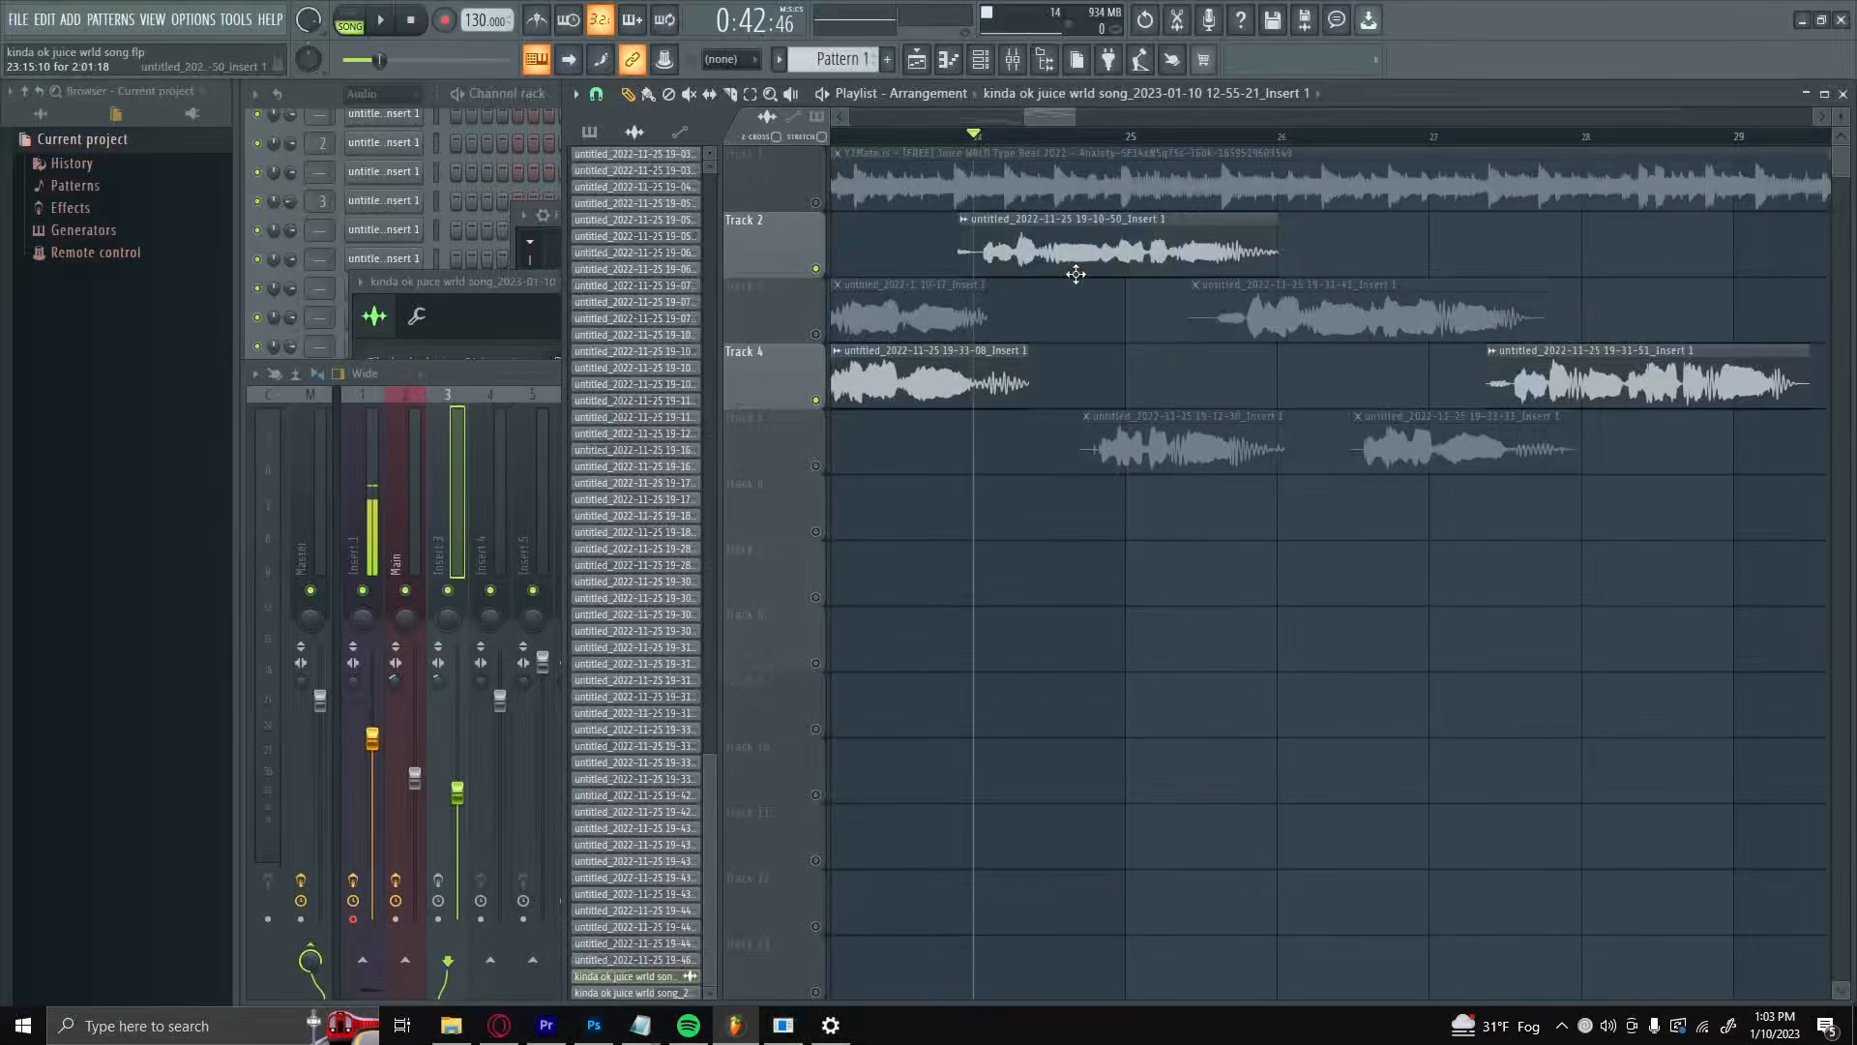
# Step: Unmute Track 5, mute Track 2, and play the Track 5 vocal from about bar 24 for comparison
pyautogui.click(816, 466)
pyautogui.click(816, 270)
pyautogui.press('space')
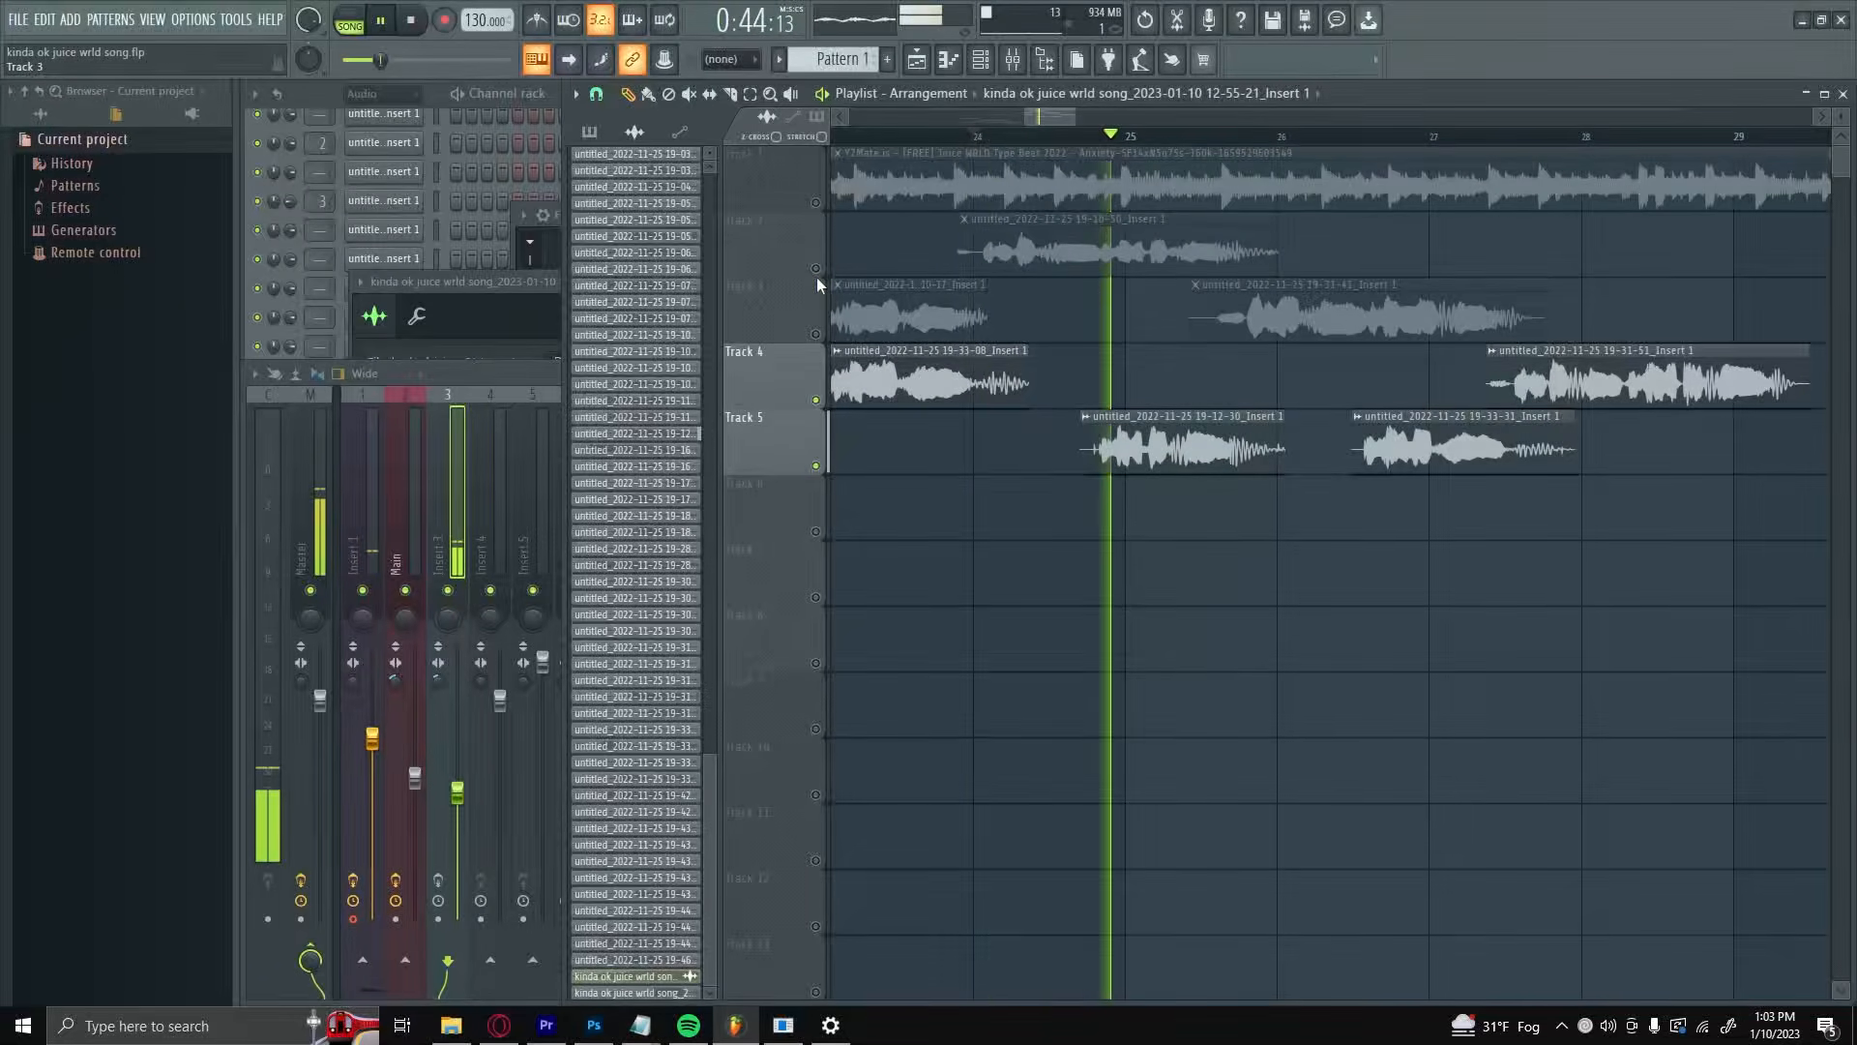
pyautogui.press('space')
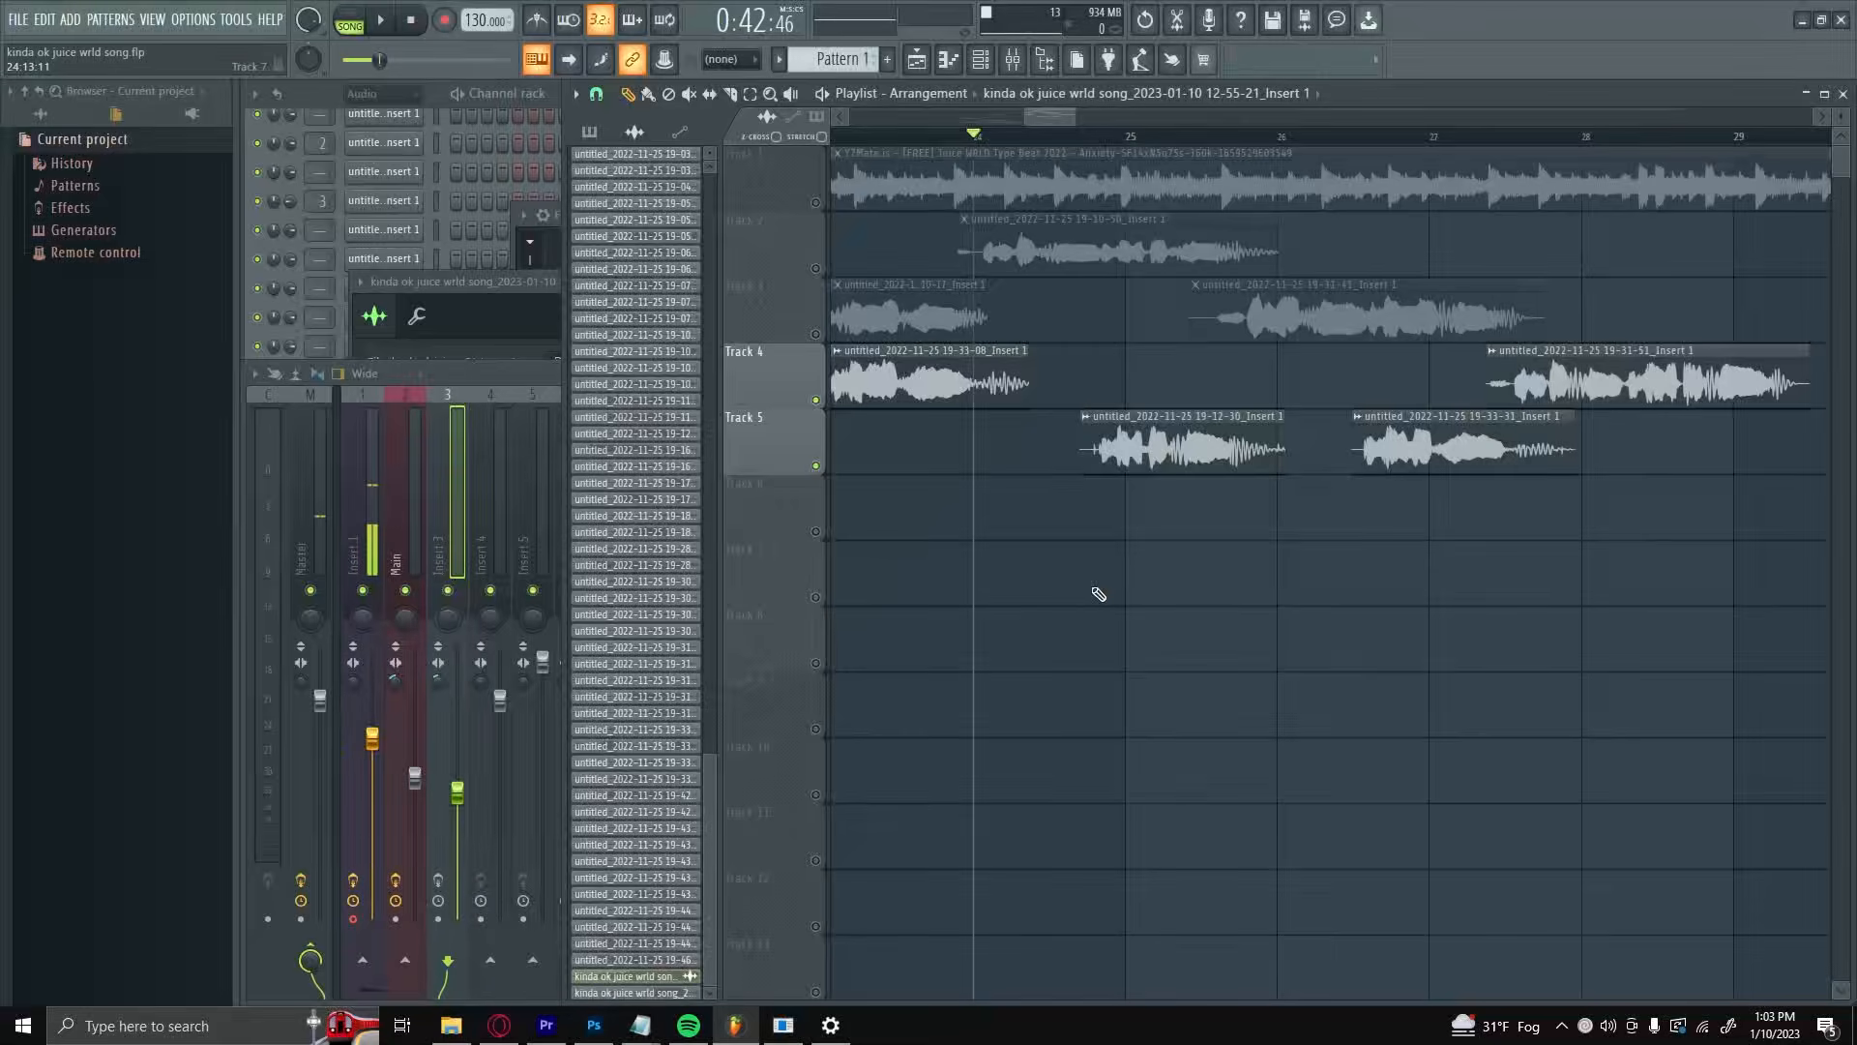
# Step: Solo Track 2, add Track 3 by unmuting it, and listen to both main vocals from about bar 24
pyautogui.scroll(-3, 882, 526)
pyautogui.scroll(2, 920, 440)
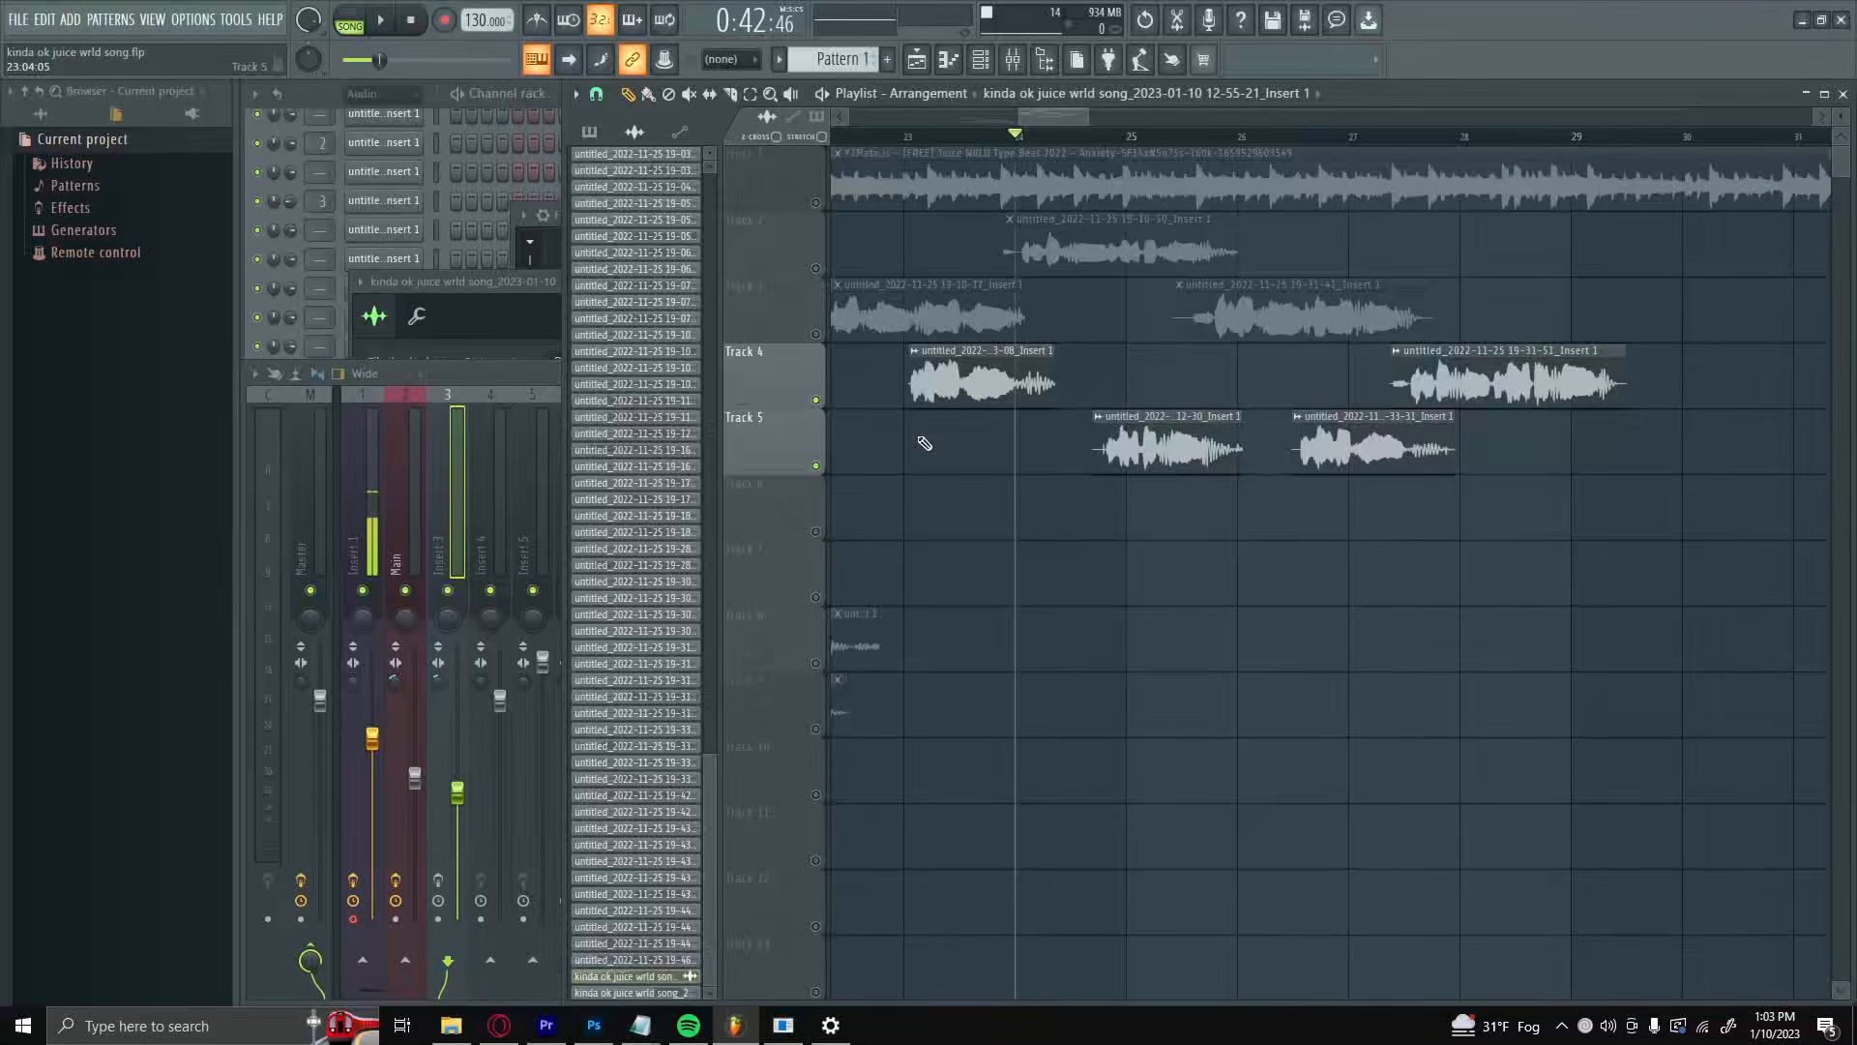
pyautogui.rightClick(815, 268)
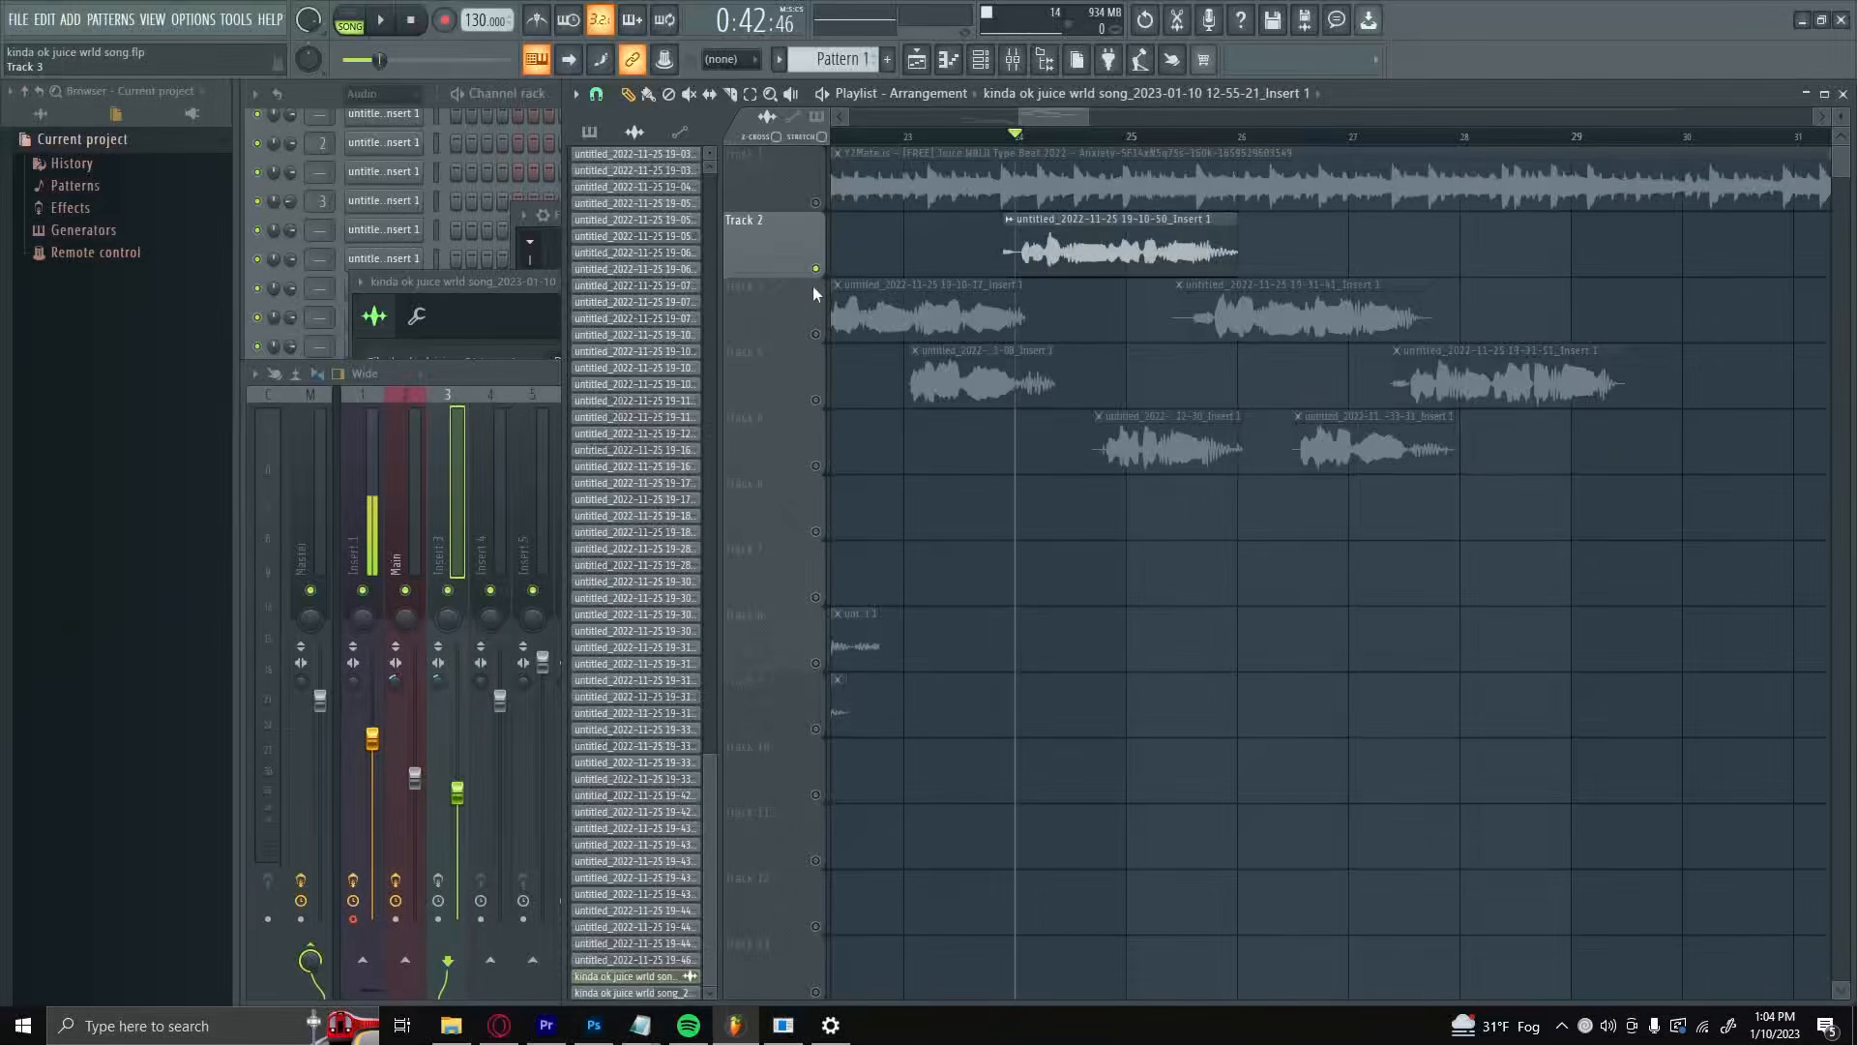
pyautogui.click(816, 335)
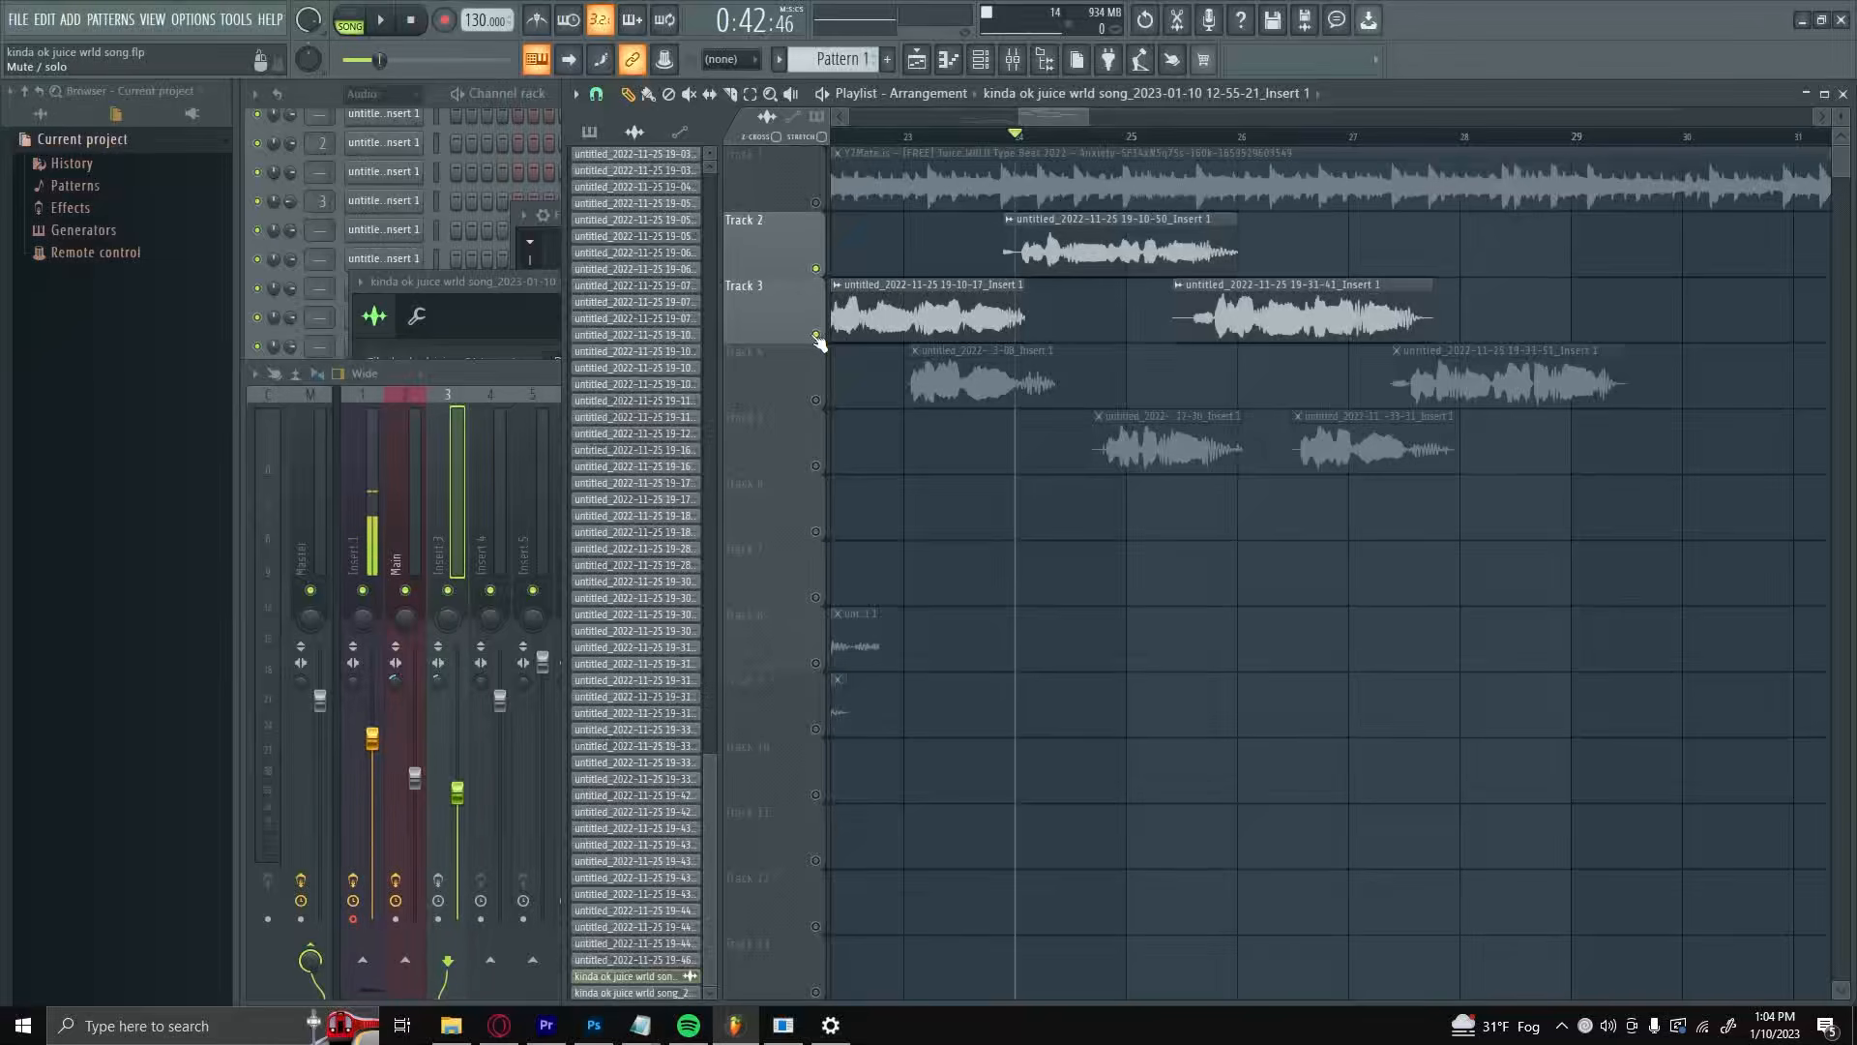
pyautogui.press('space')
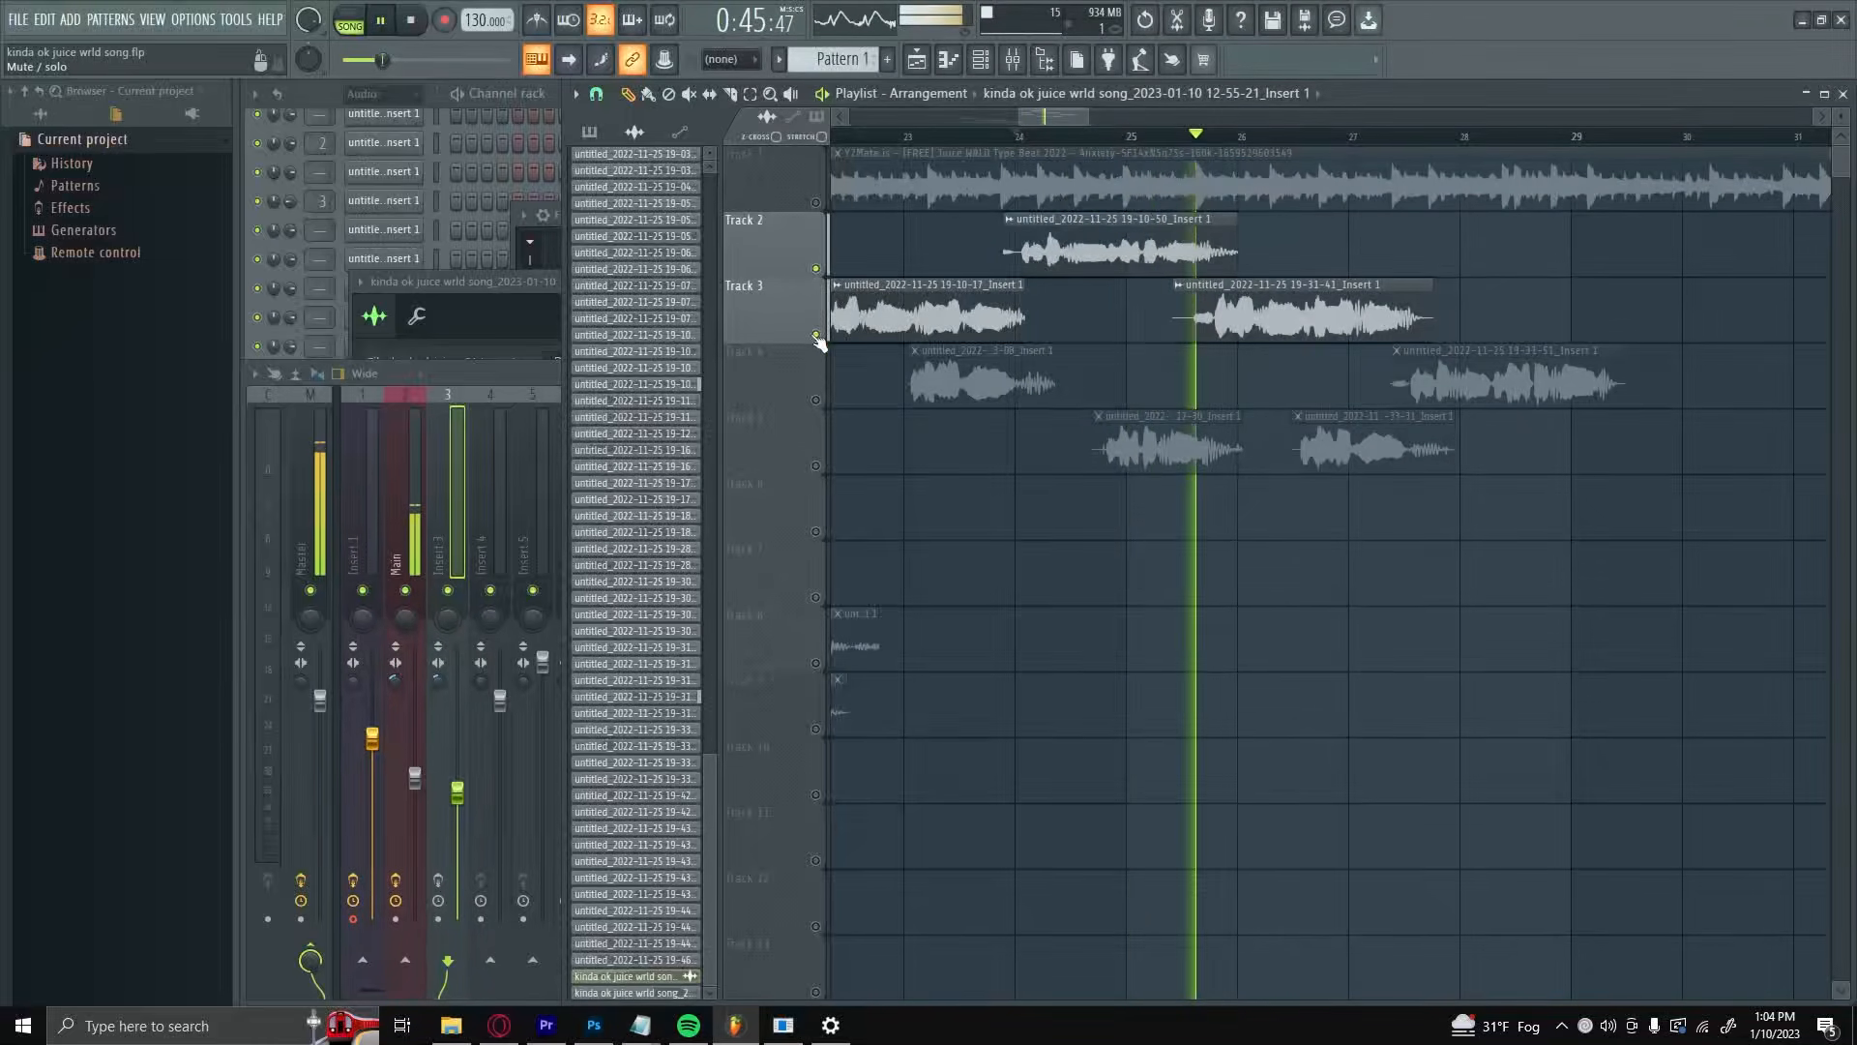
pyautogui.press('space')
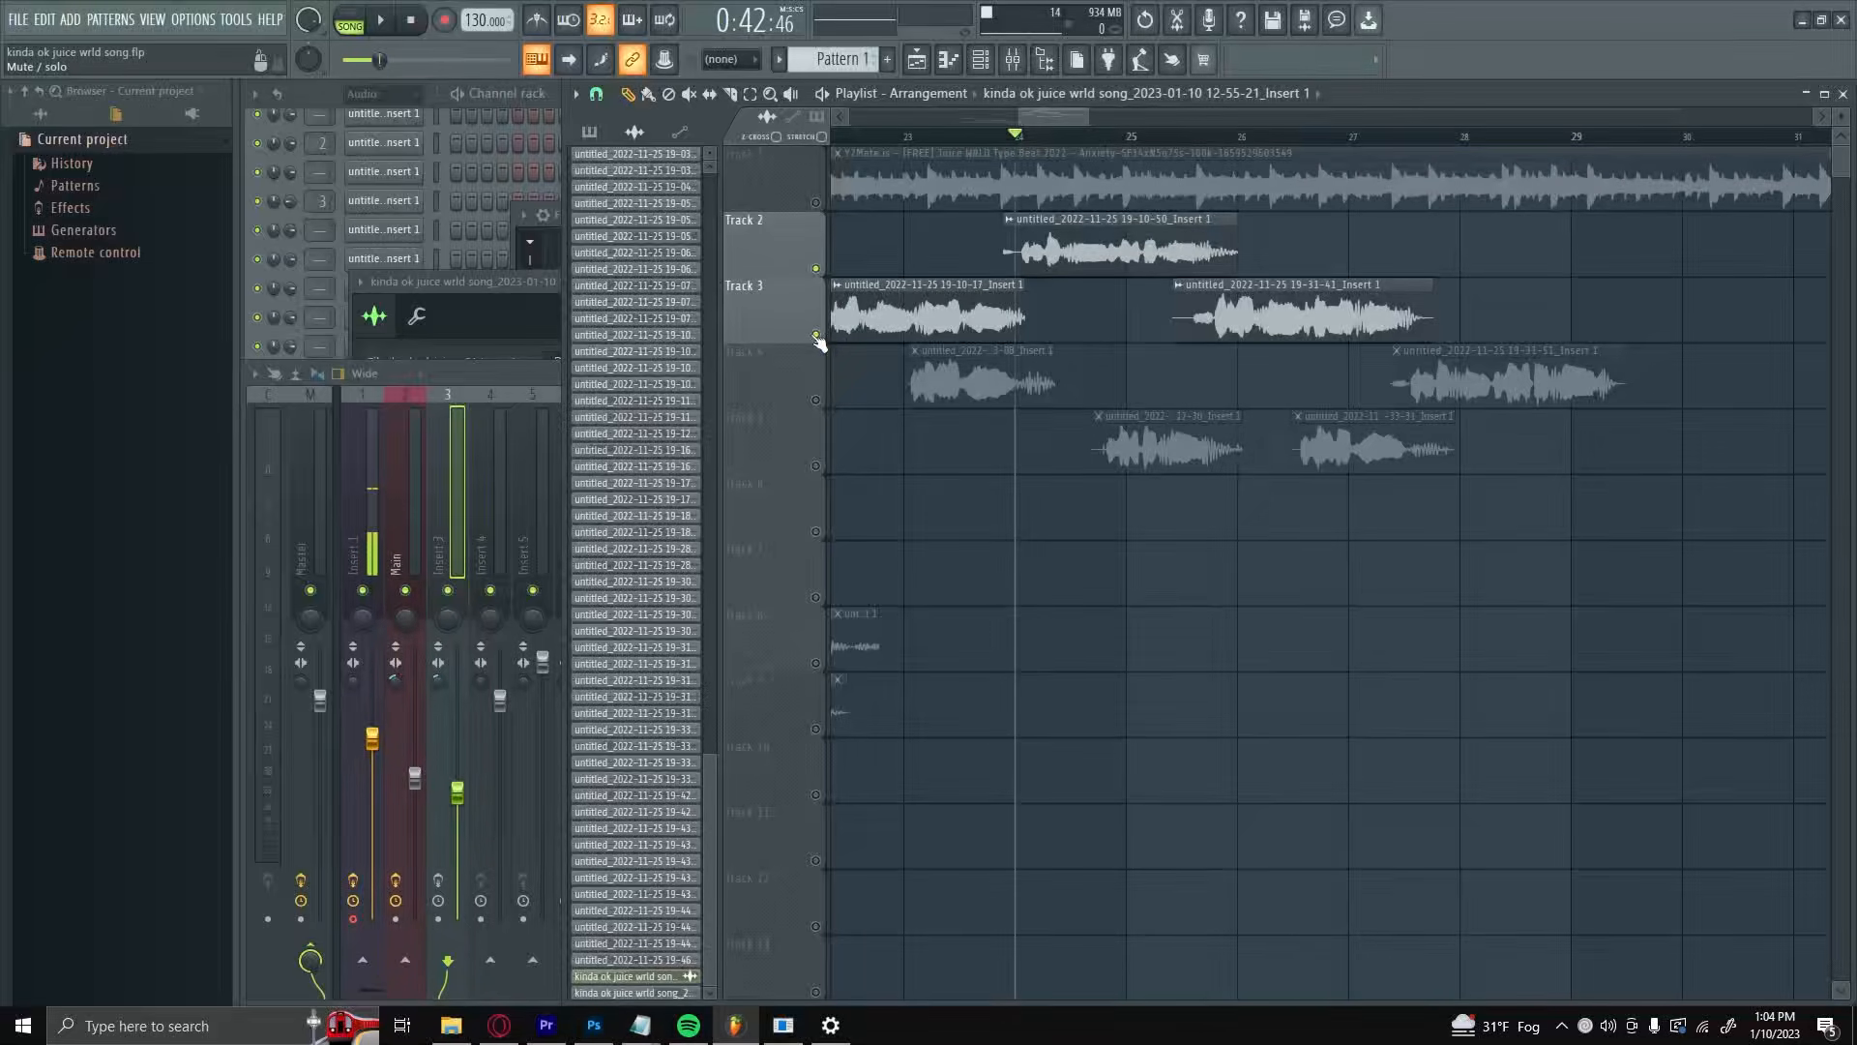
# Step: Solo Track 4 and play its vocal from bar 23
pyautogui.rightClick(815, 401)
pyautogui.click(889, 139)
pyautogui.press('space')
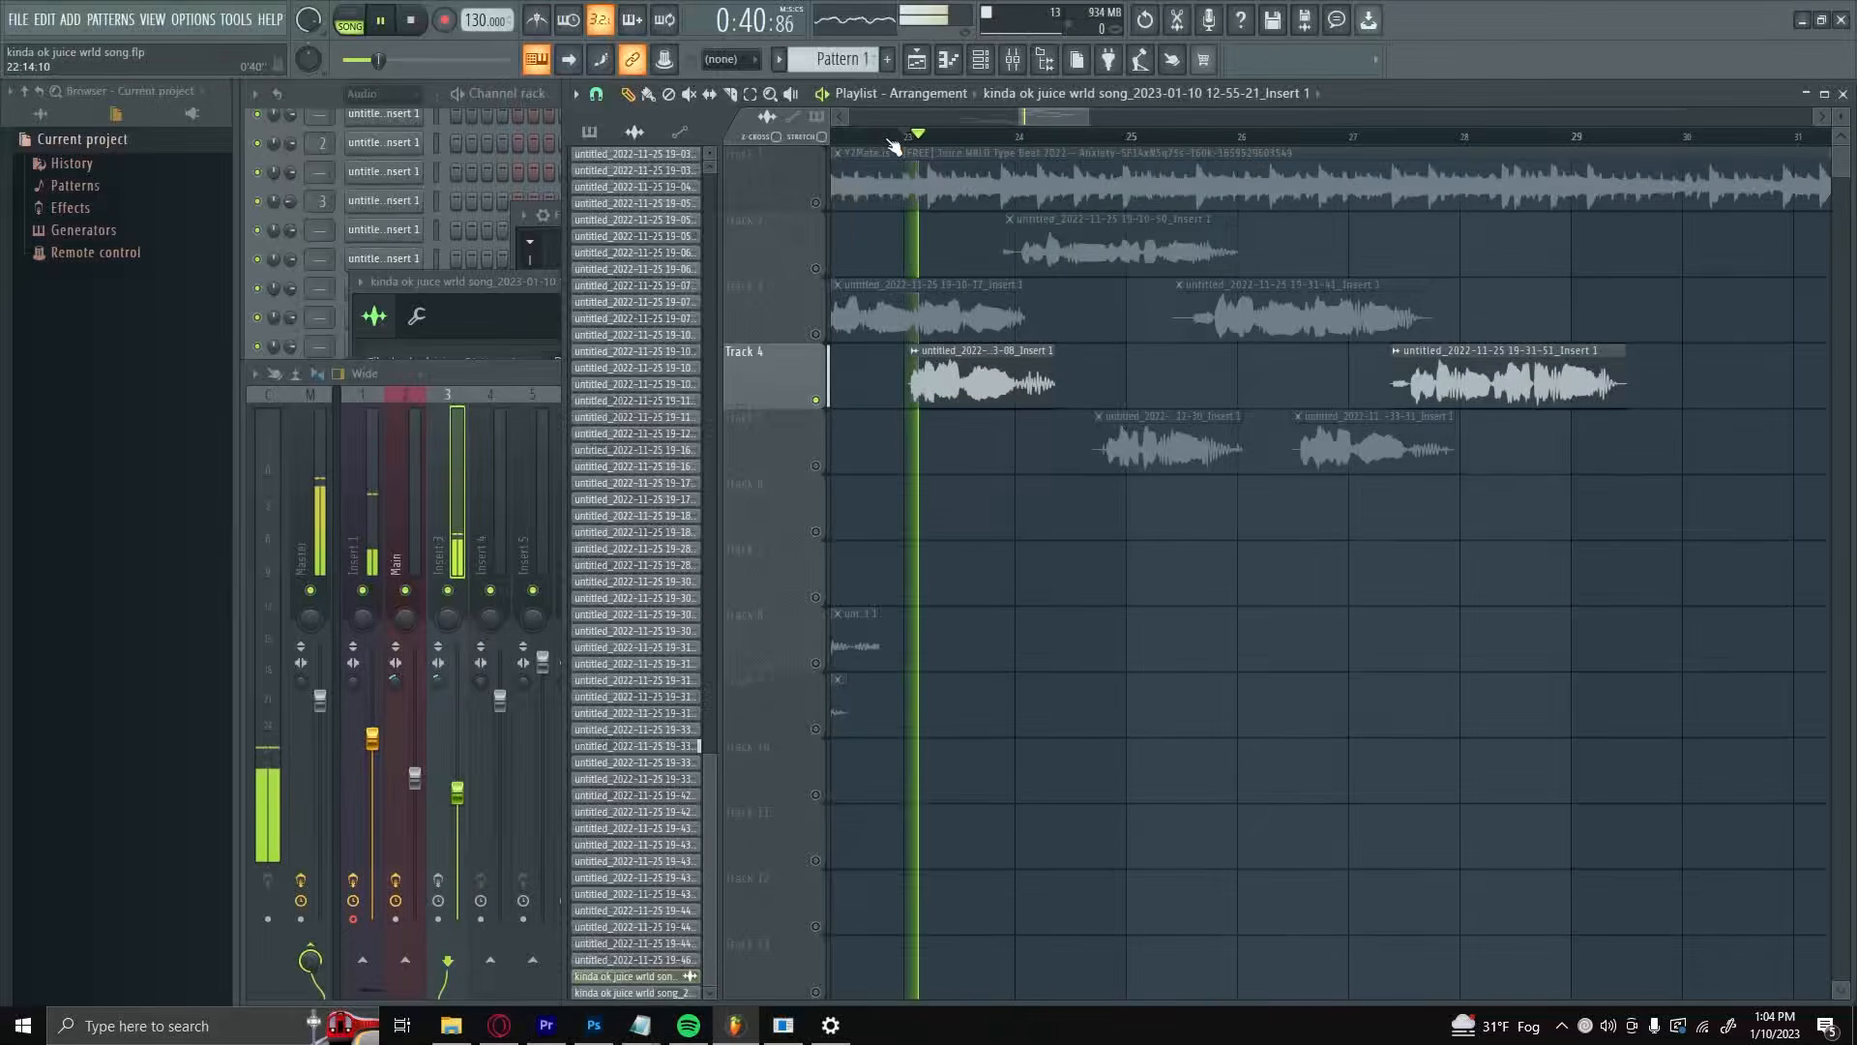
pyautogui.press('space')
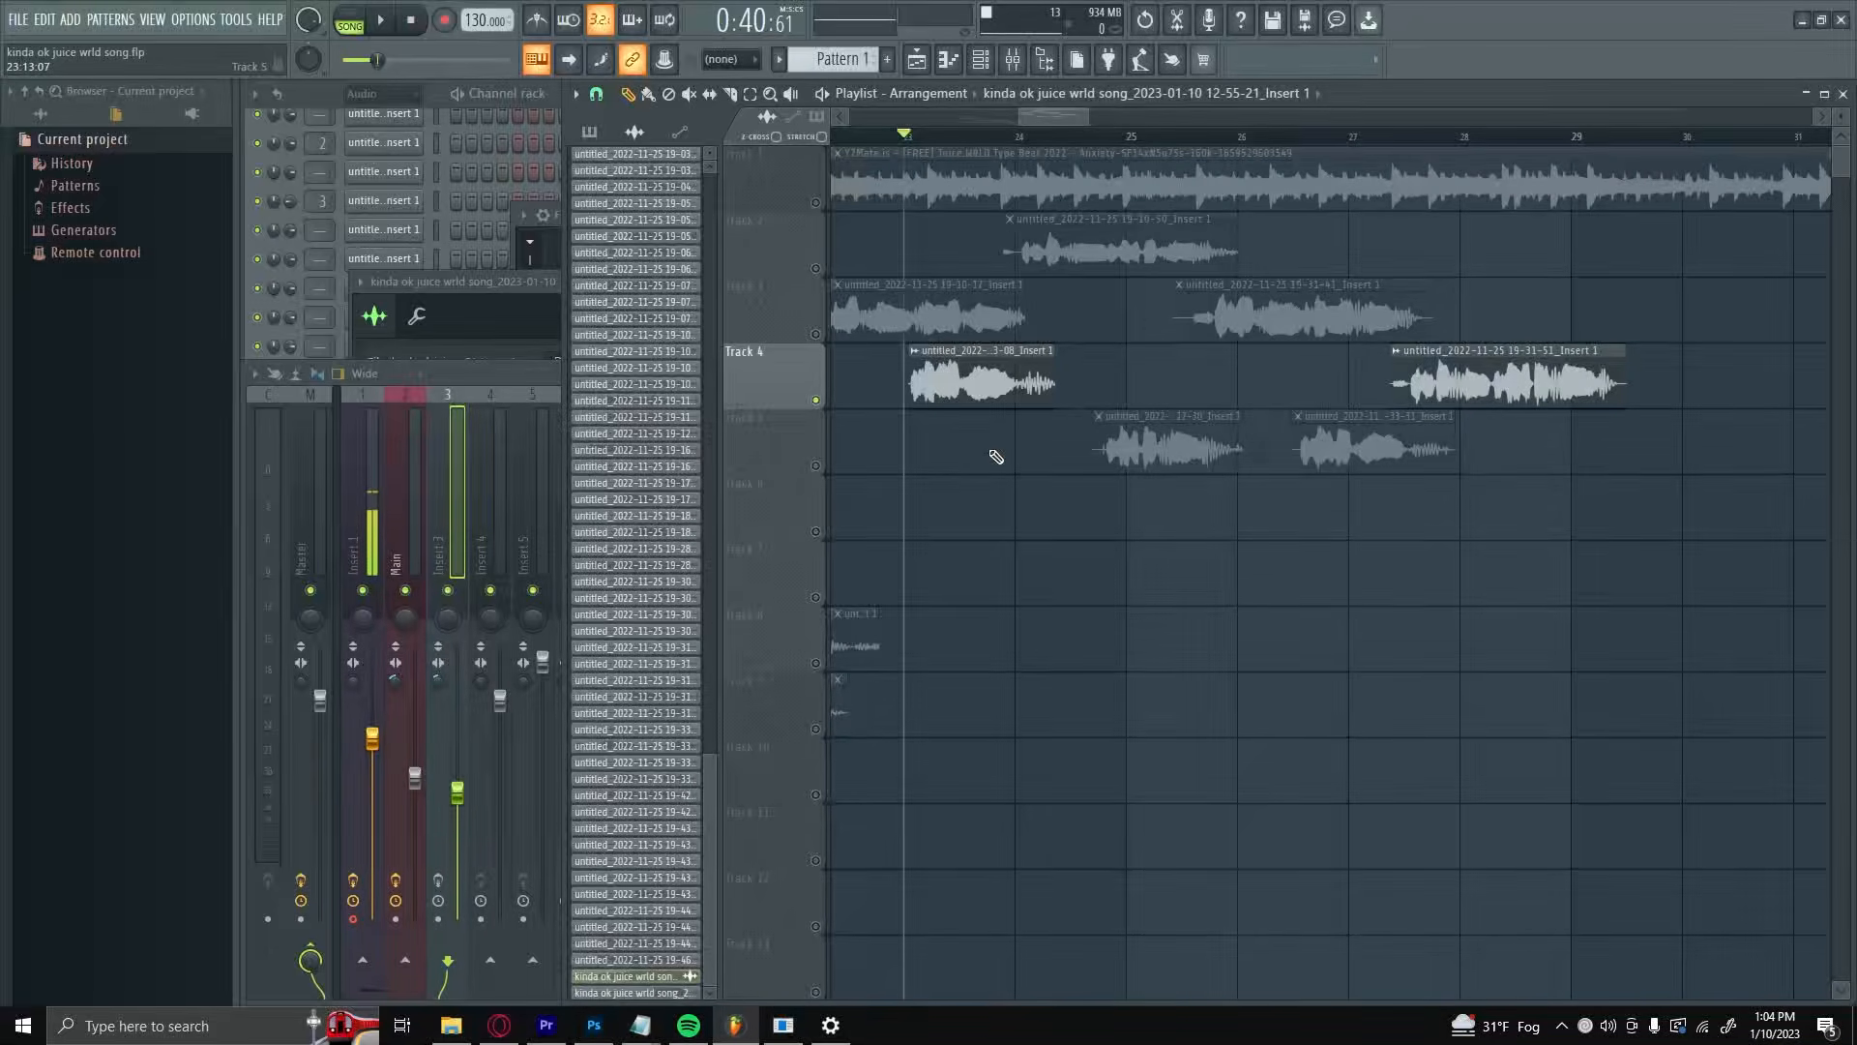
# Step: Unmute Track 5 and shorten the end of the first Track 4 vocal clip to about bar 24
pyautogui.click(815, 465)
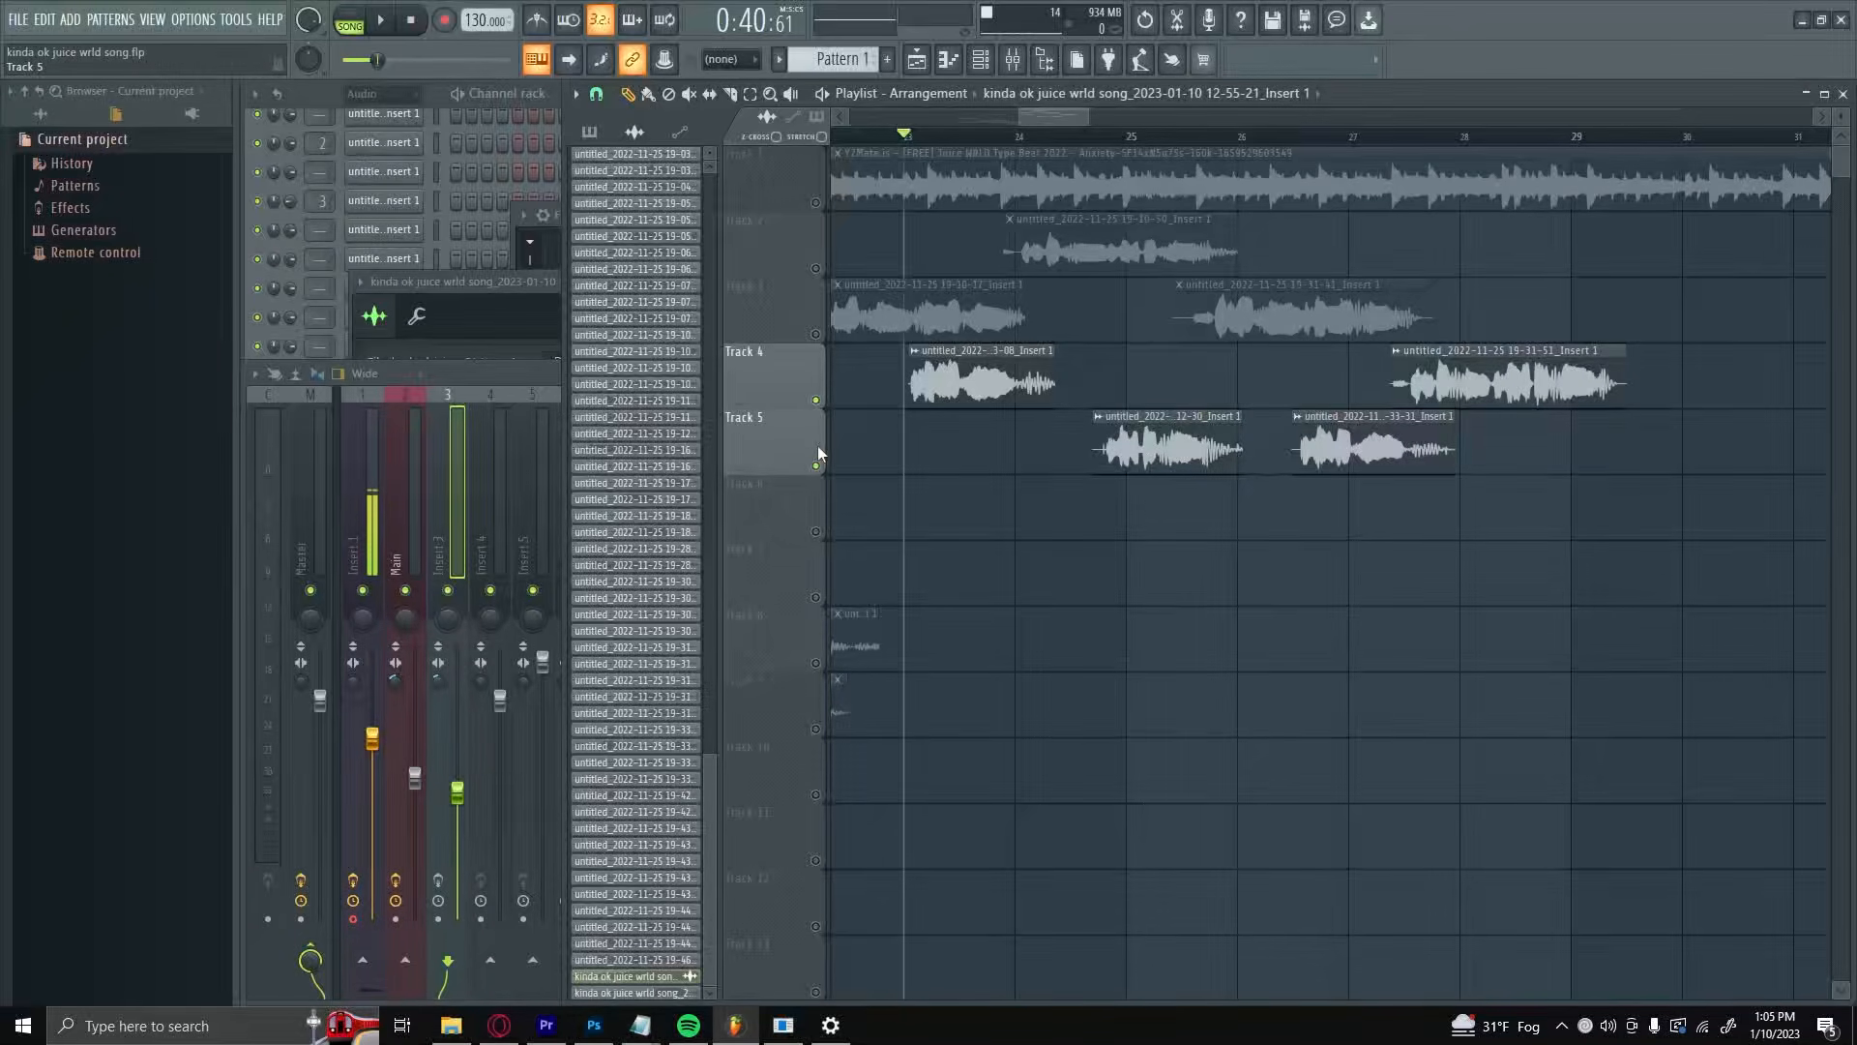
pyautogui.scroll(6, 965, 481)
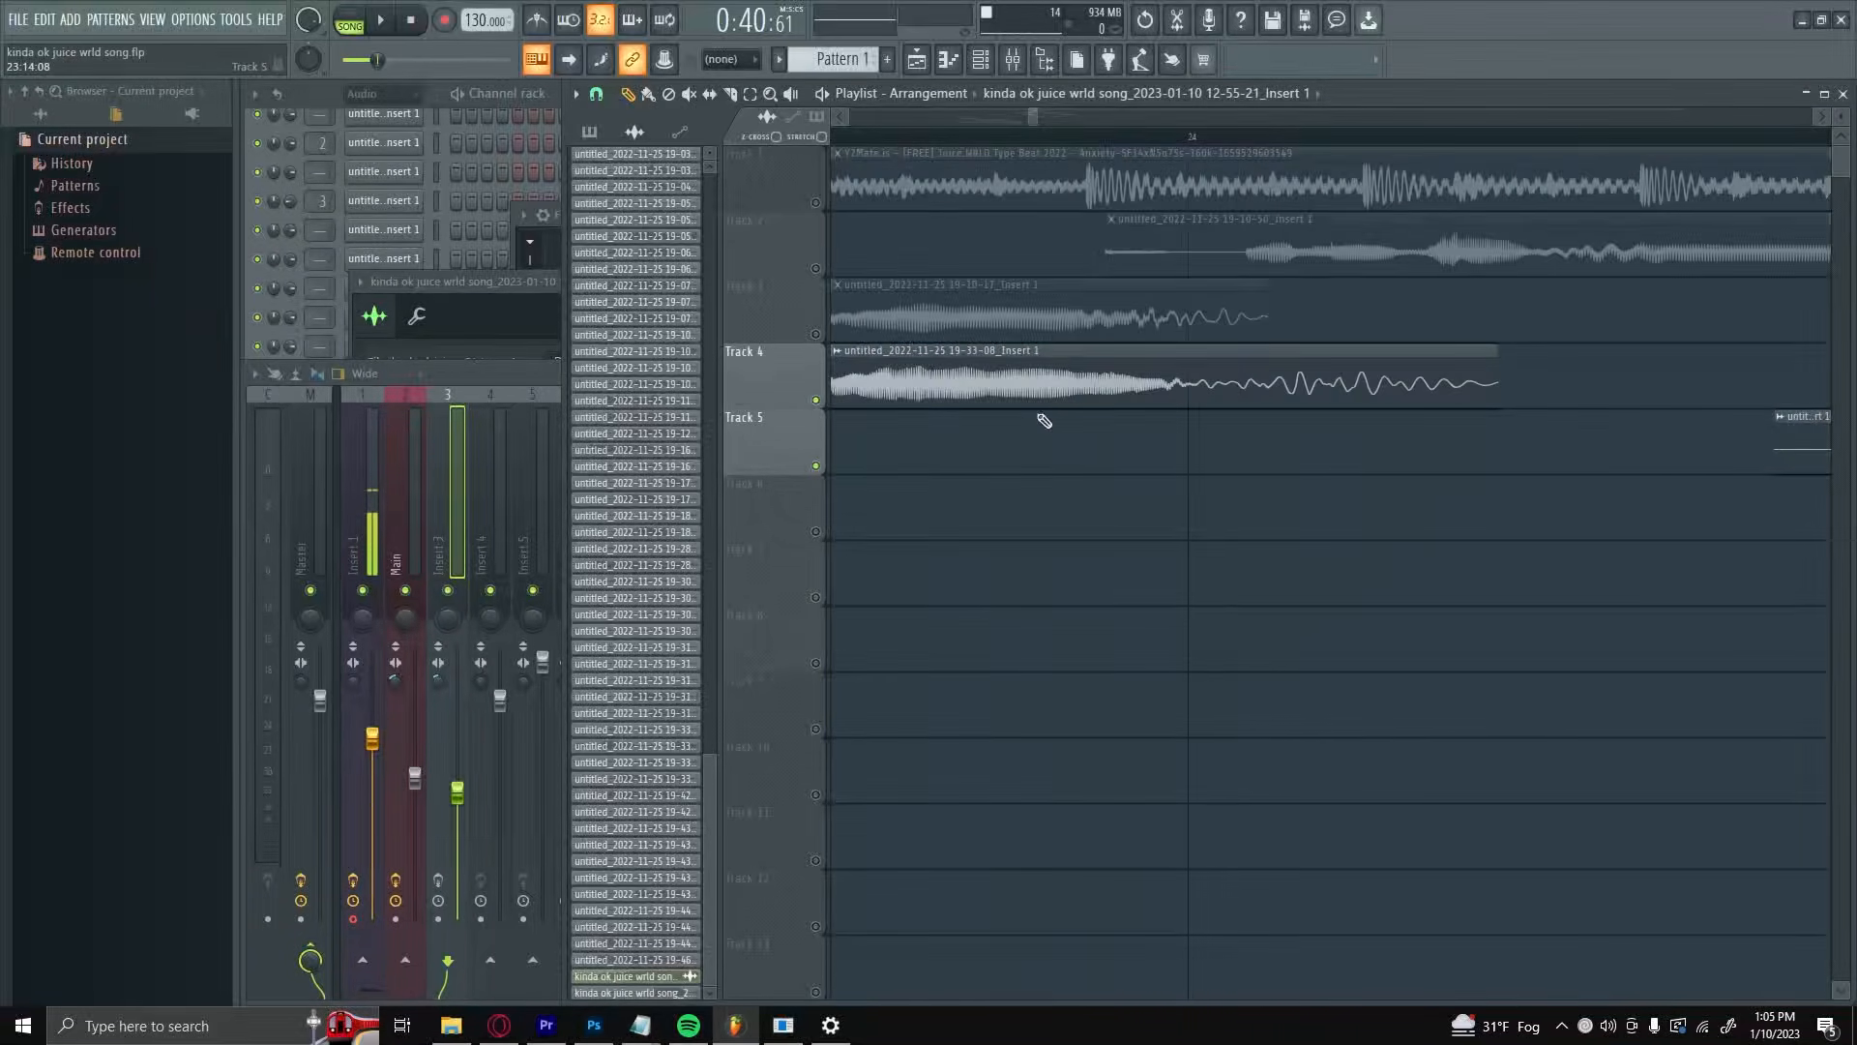
pyautogui.scroll(-2, 1003, 436)
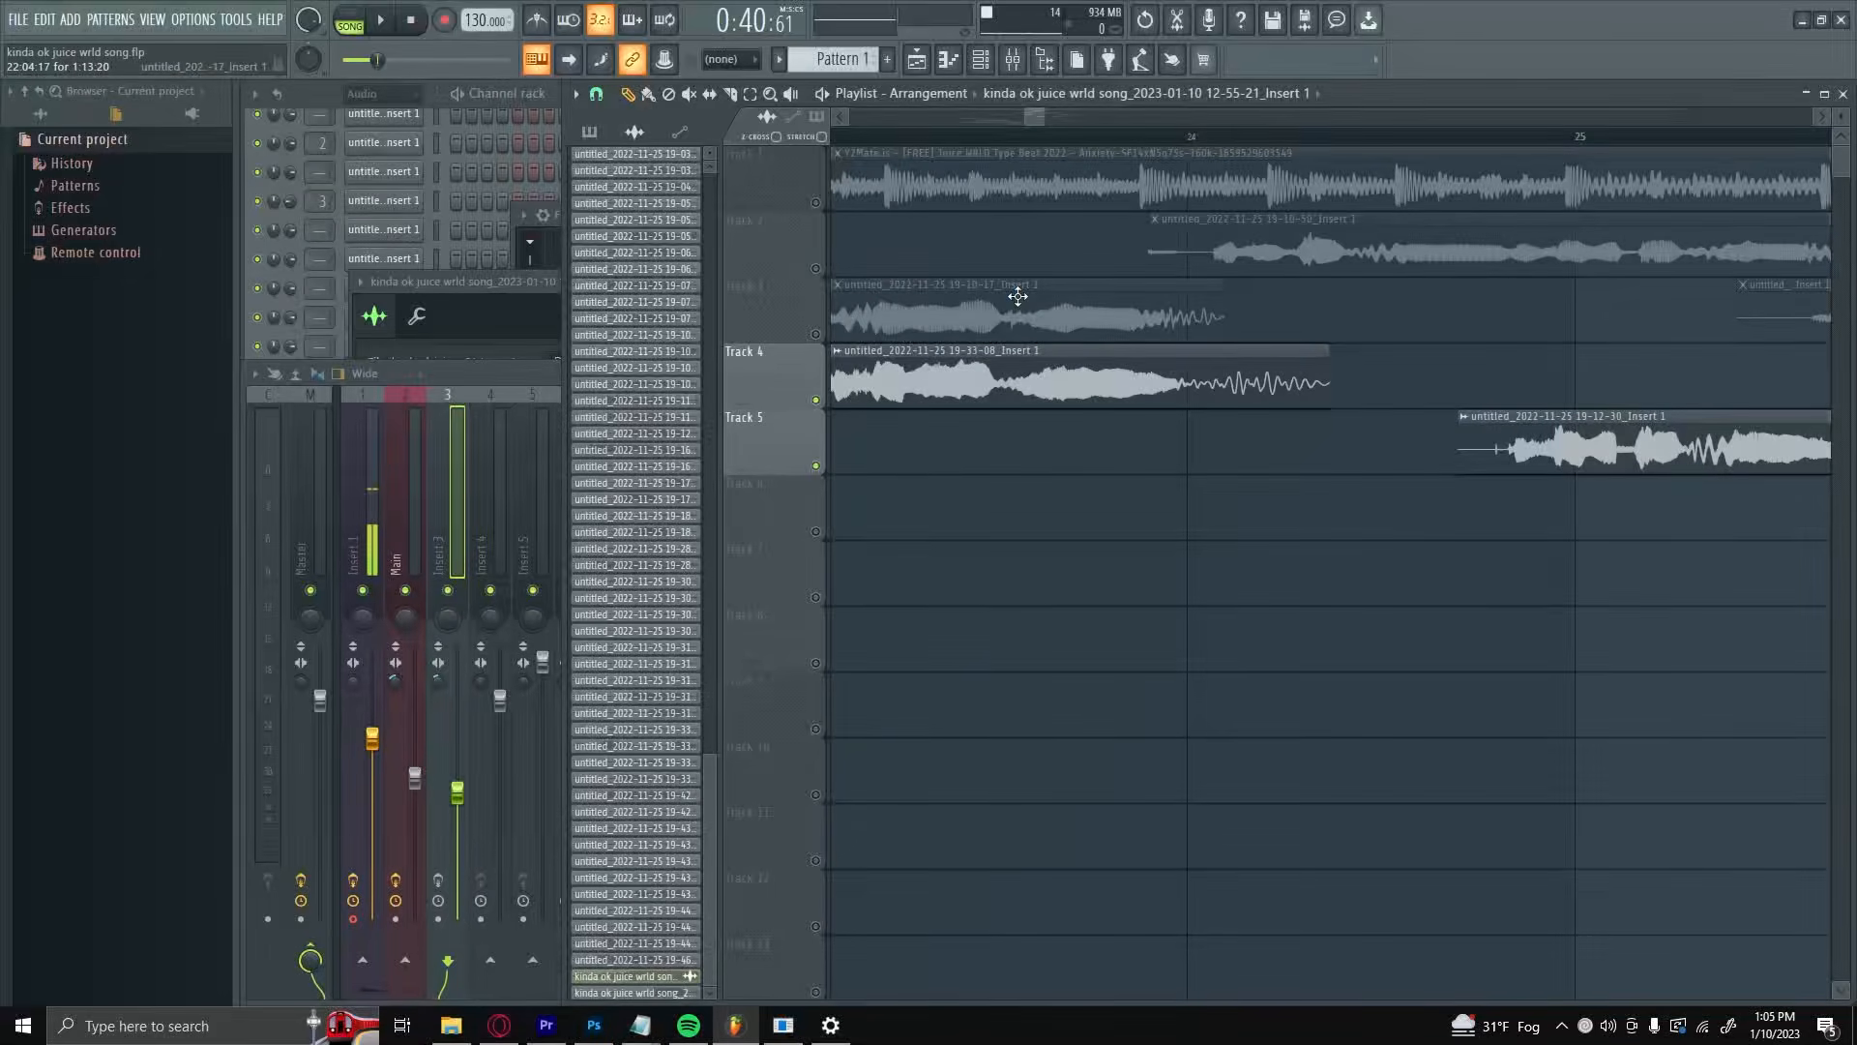
pyautogui.scroll(-3, 1030, 368)
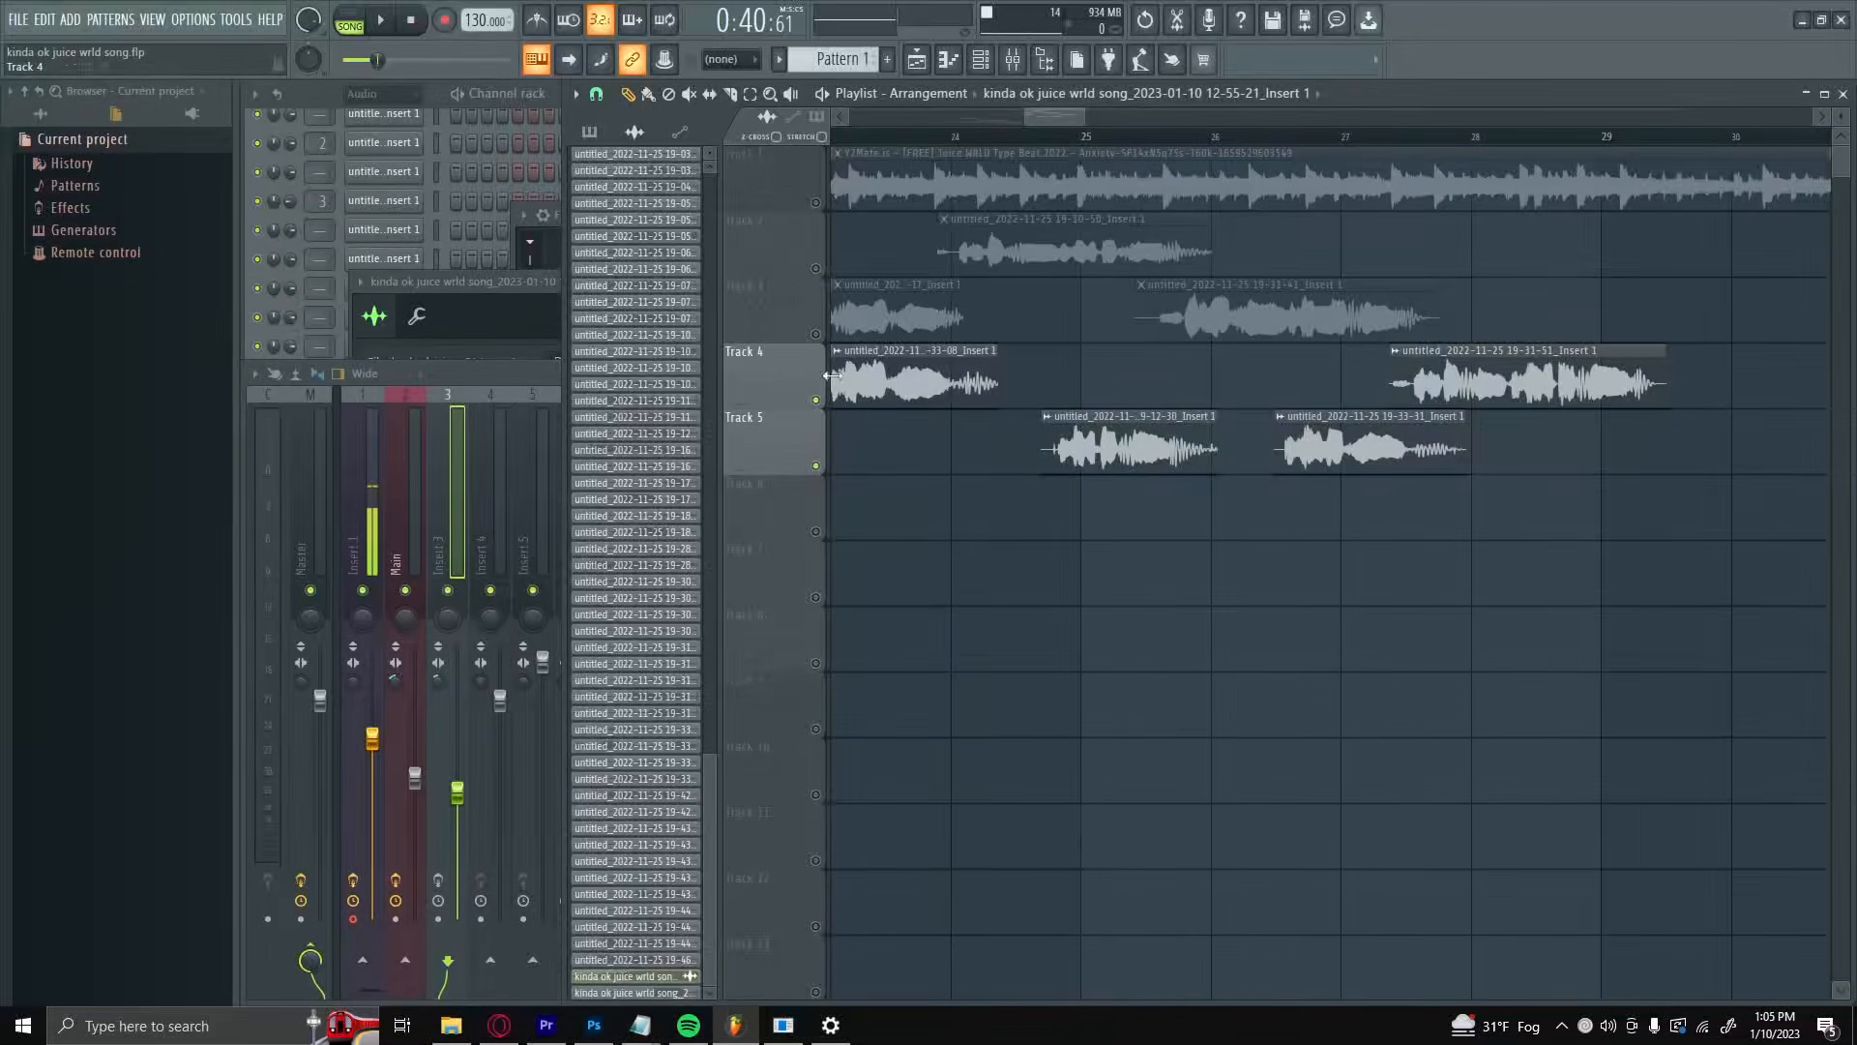
pyautogui.moveTo(1038, 389); pyautogui.dragTo(962, 391)
pyautogui.scroll(-3, 870, 469)
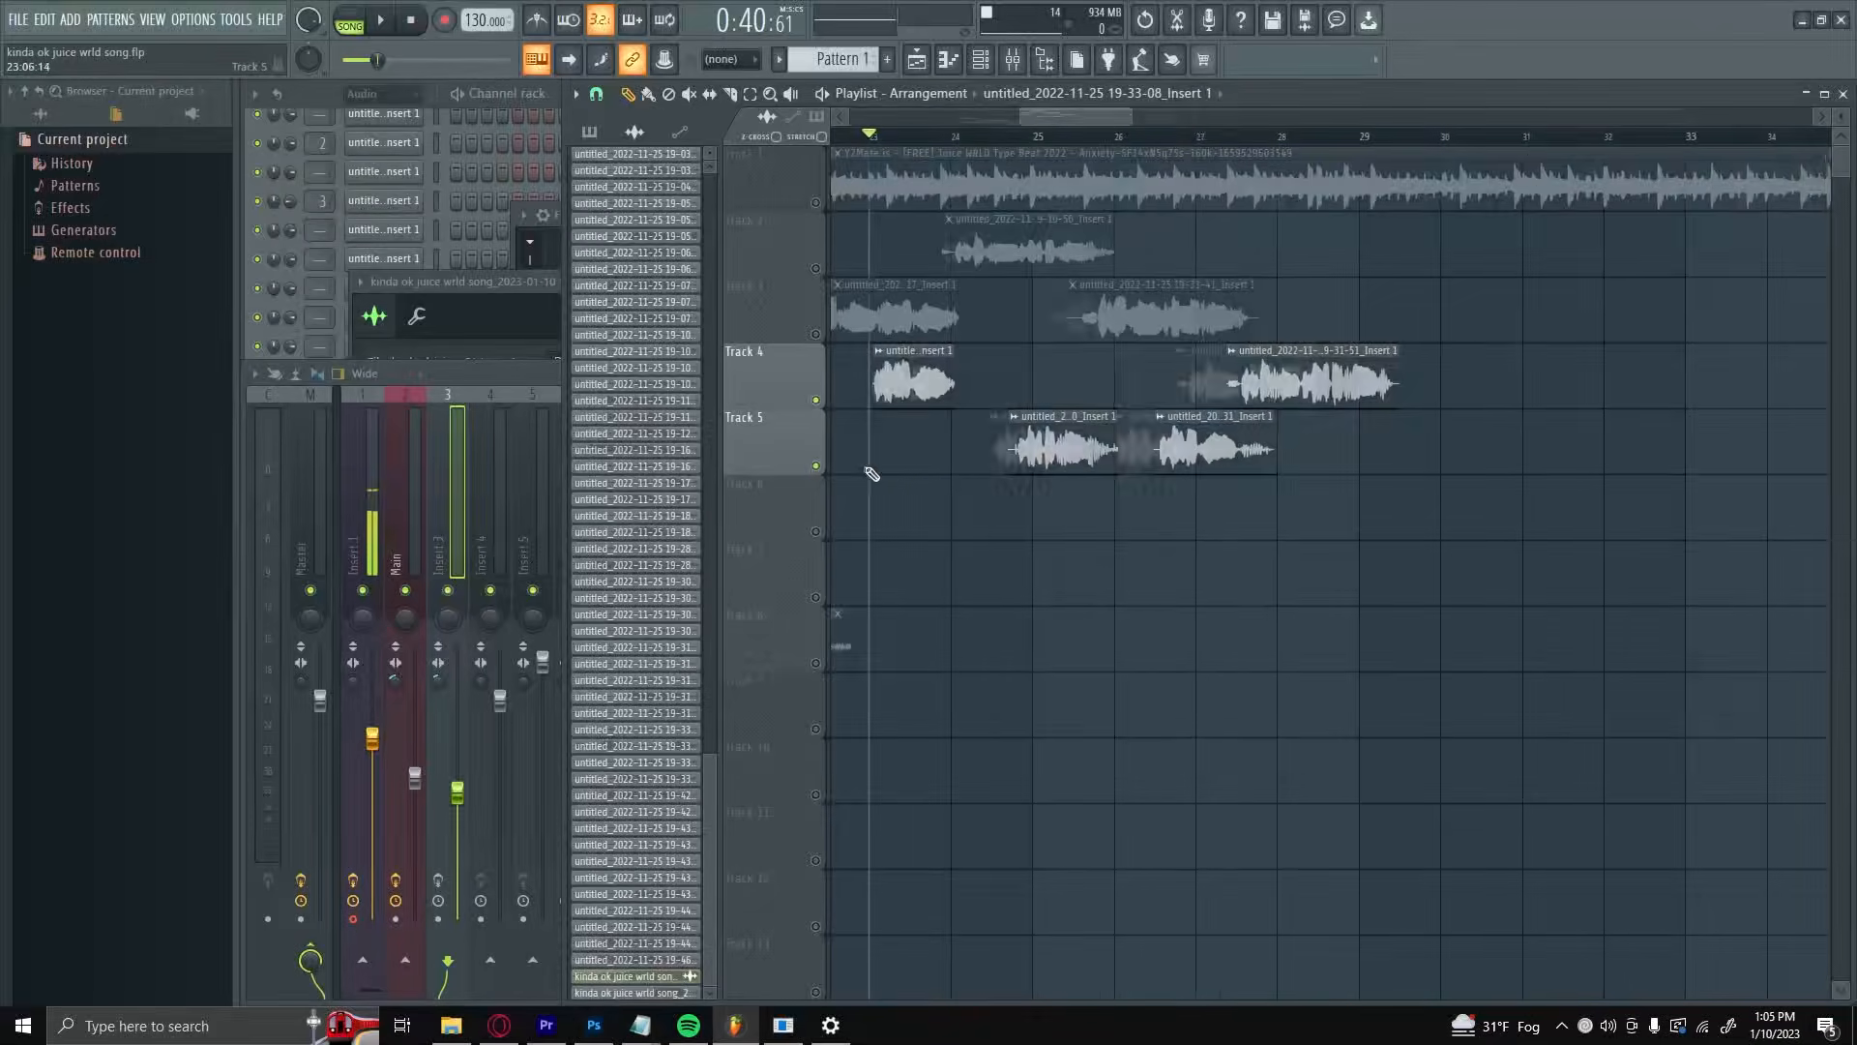
pyautogui.scroll(5, 999, 473)
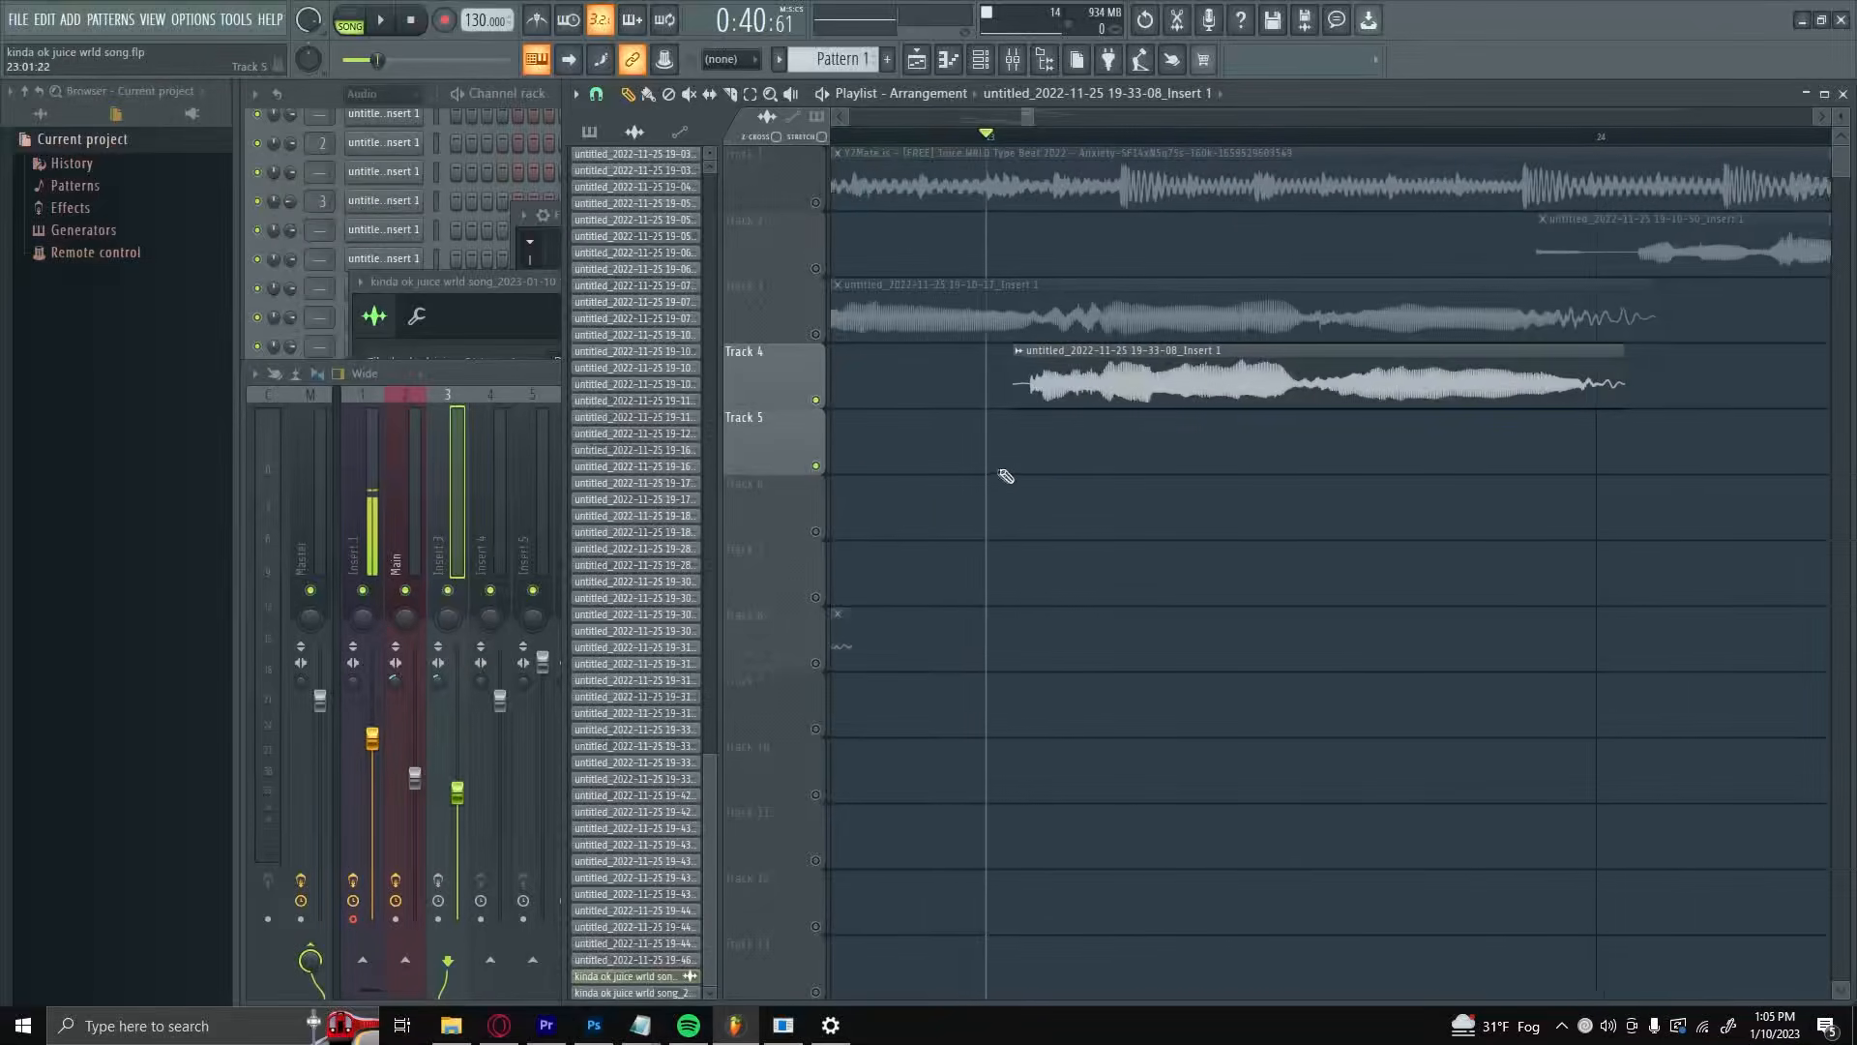
# Step: Open the channel settings of the shortened Track 4 clip and try out different pan positions
pyautogui.click(1264, 367)
pyautogui.scroll(-3, 1182, 539)
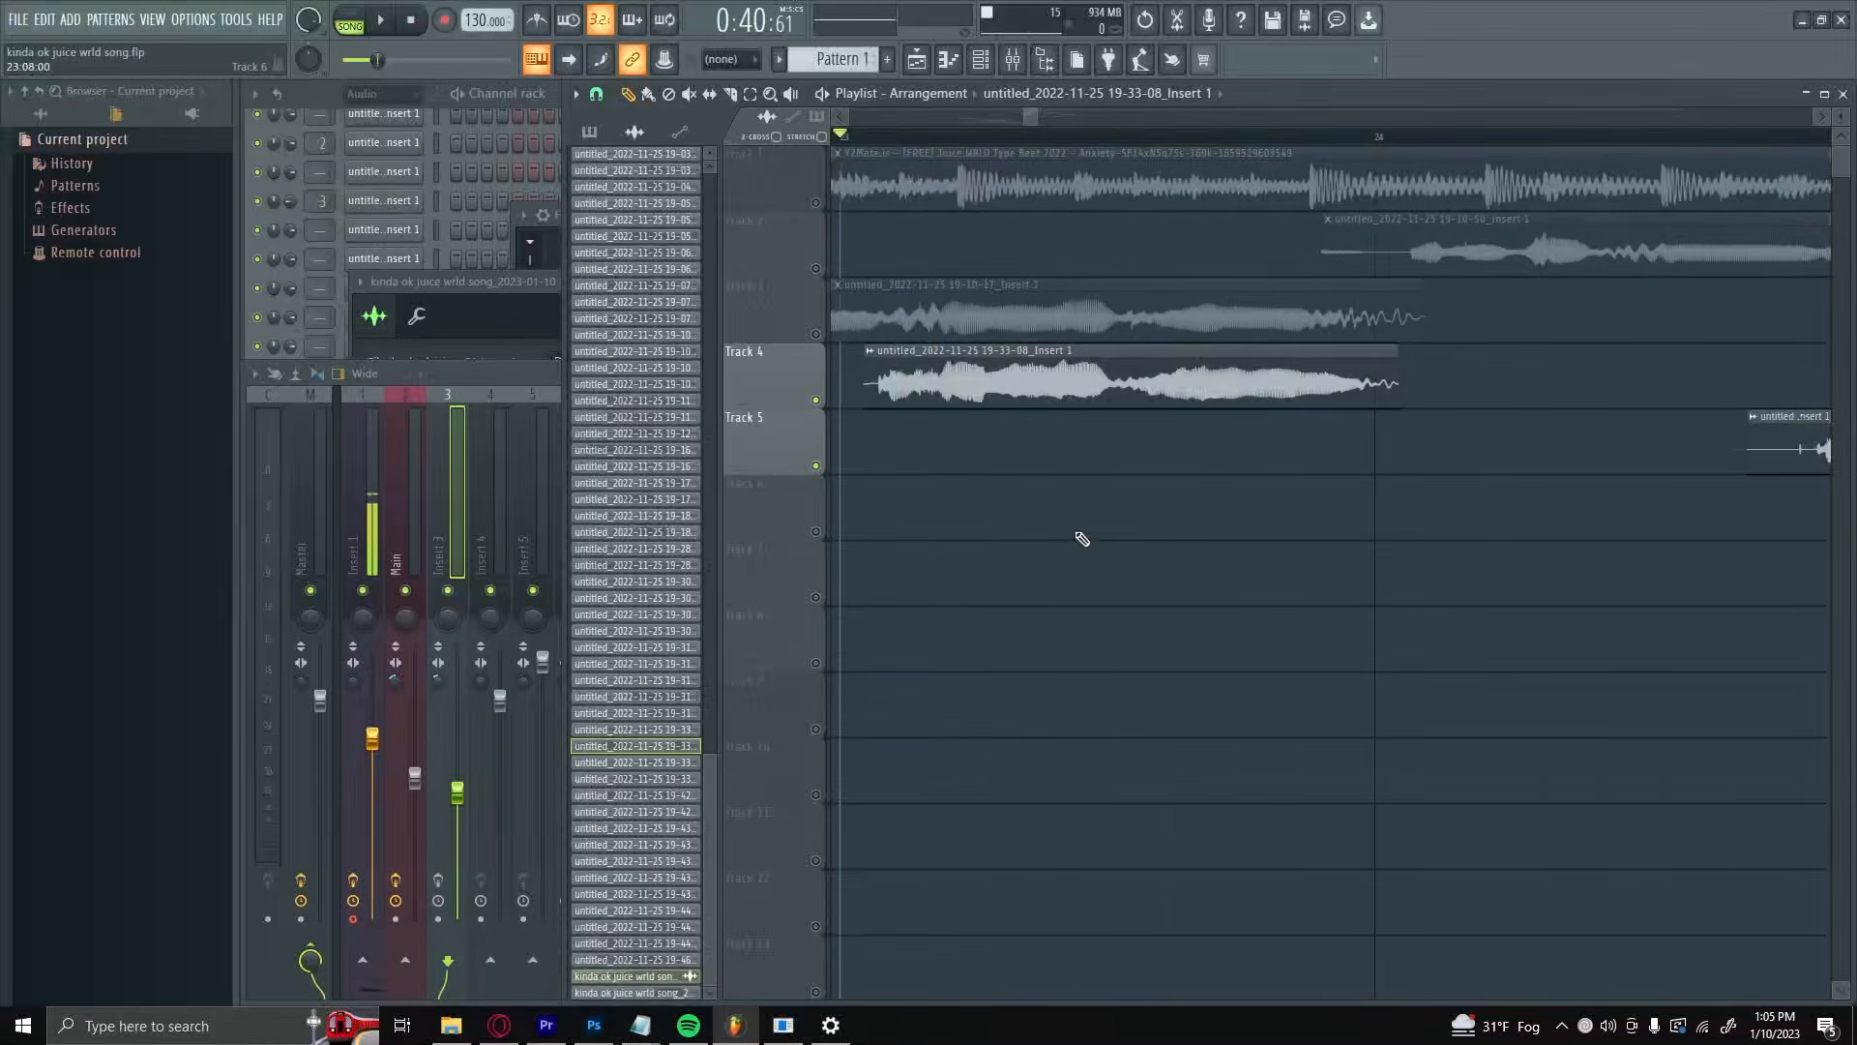
pyautogui.doubleClick(1065, 387)
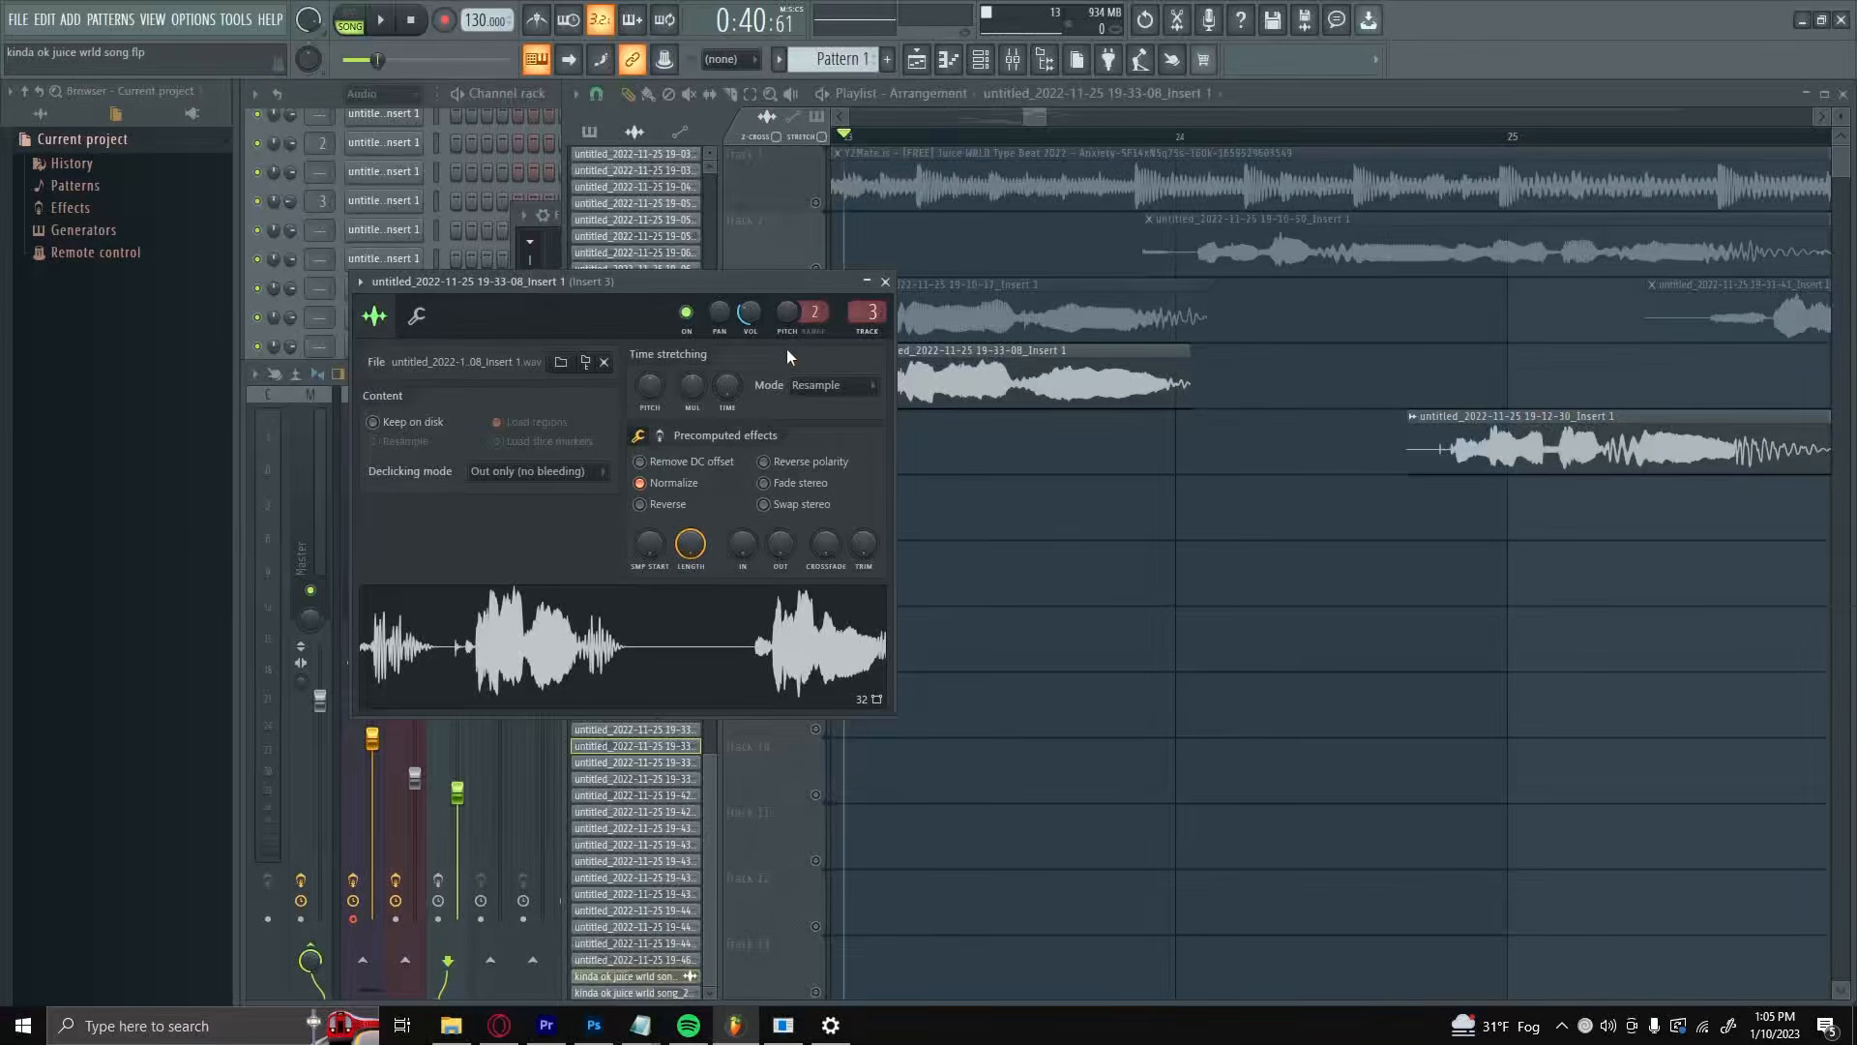
pyautogui.moveTo(719, 312)
pyautogui.mouseDown()
pyautogui.moveTo(719, 368)
pyautogui.moveTo(719, 280)
pyautogui.mouseUp()
pyautogui.moveTo(724, 315); pyautogui.dragTo(718, 322)
pyautogui.click(1034, 576)
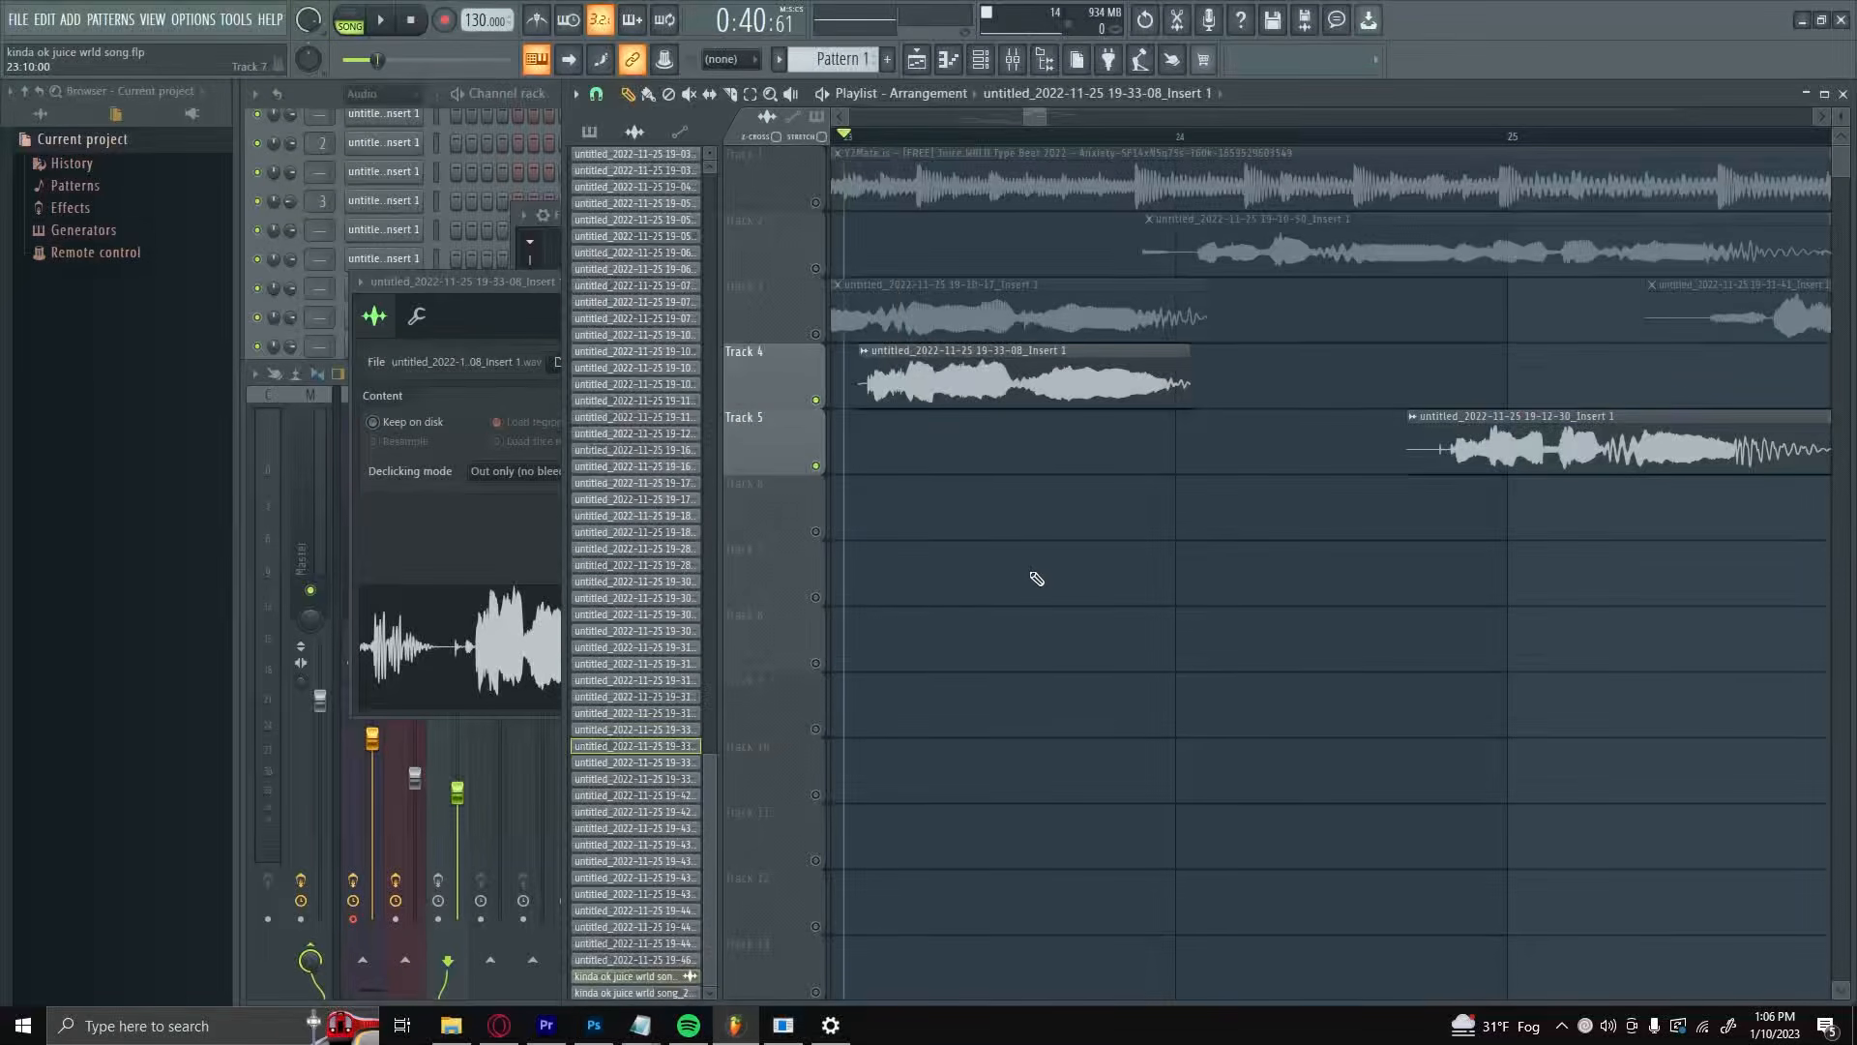
# Step: Raise Insert 3's volume fader, unmute Track 3, and play the Track 3 and 4 vocals together from bar 23
pyautogui.click(439, 795)
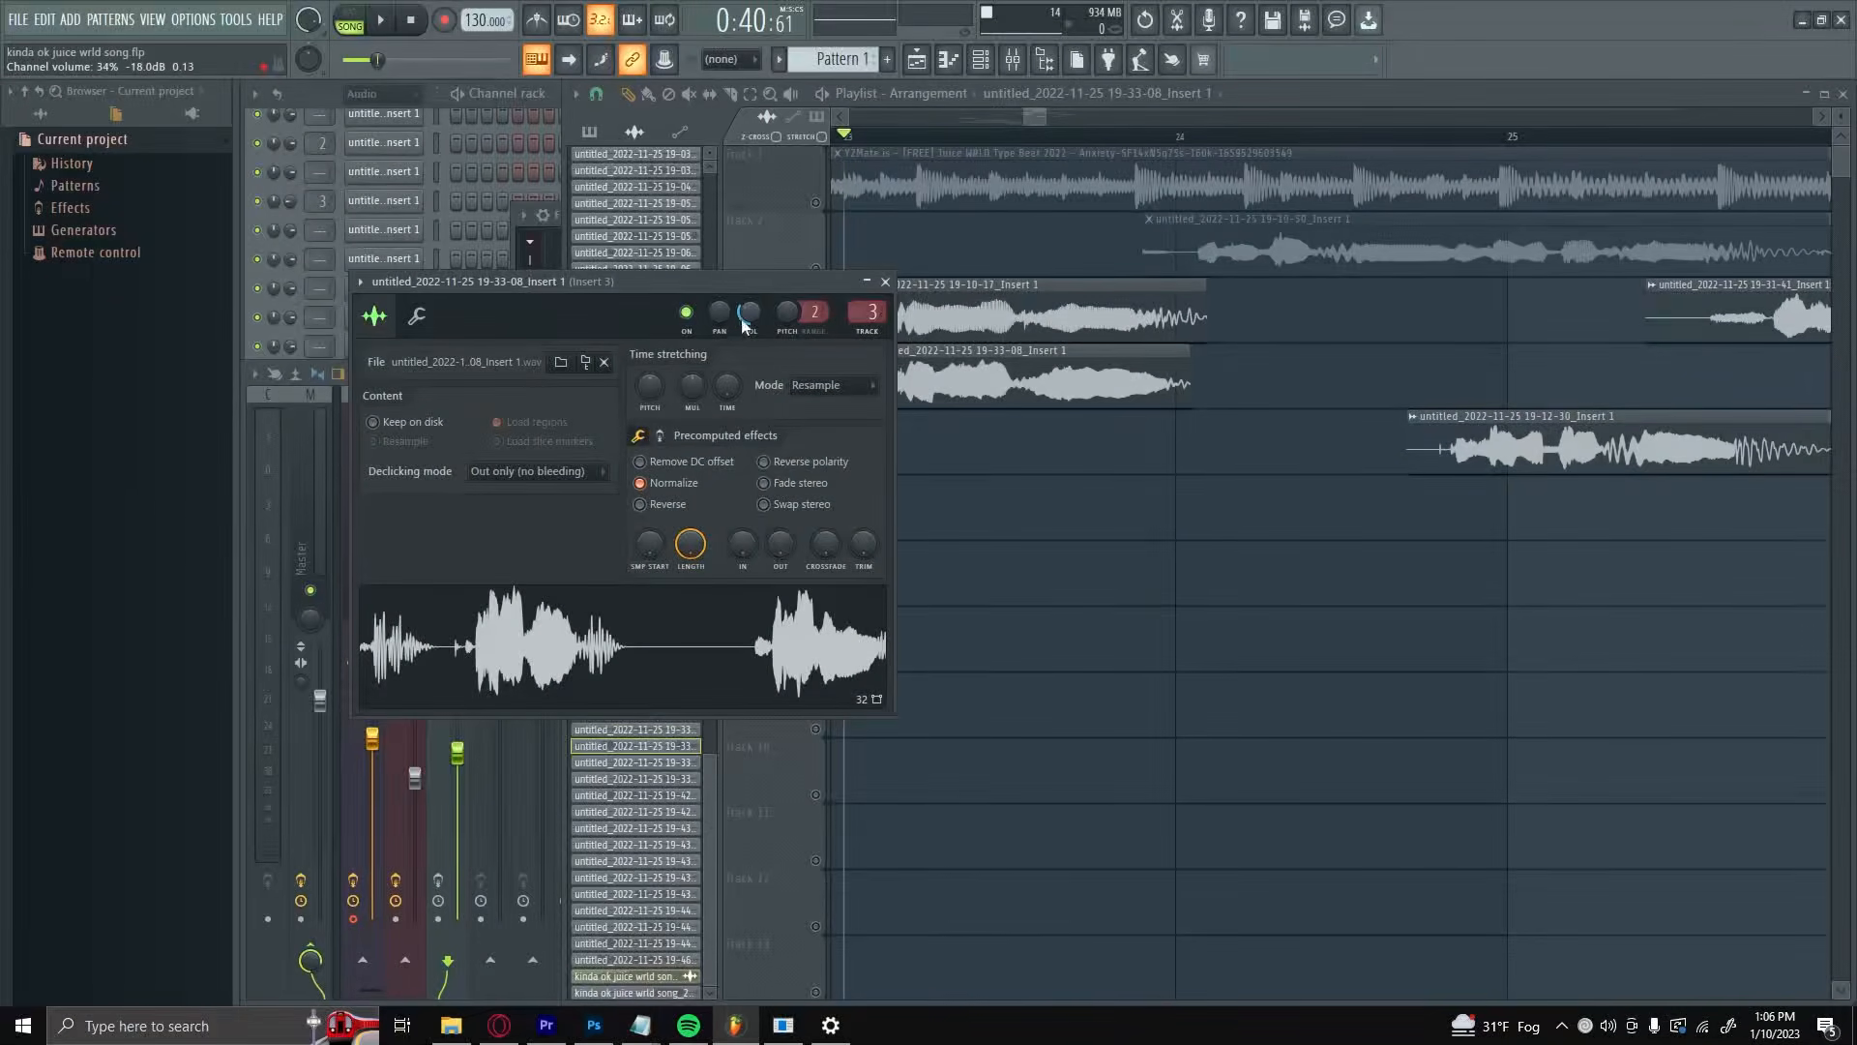
pyautogui.click(1014, 241)
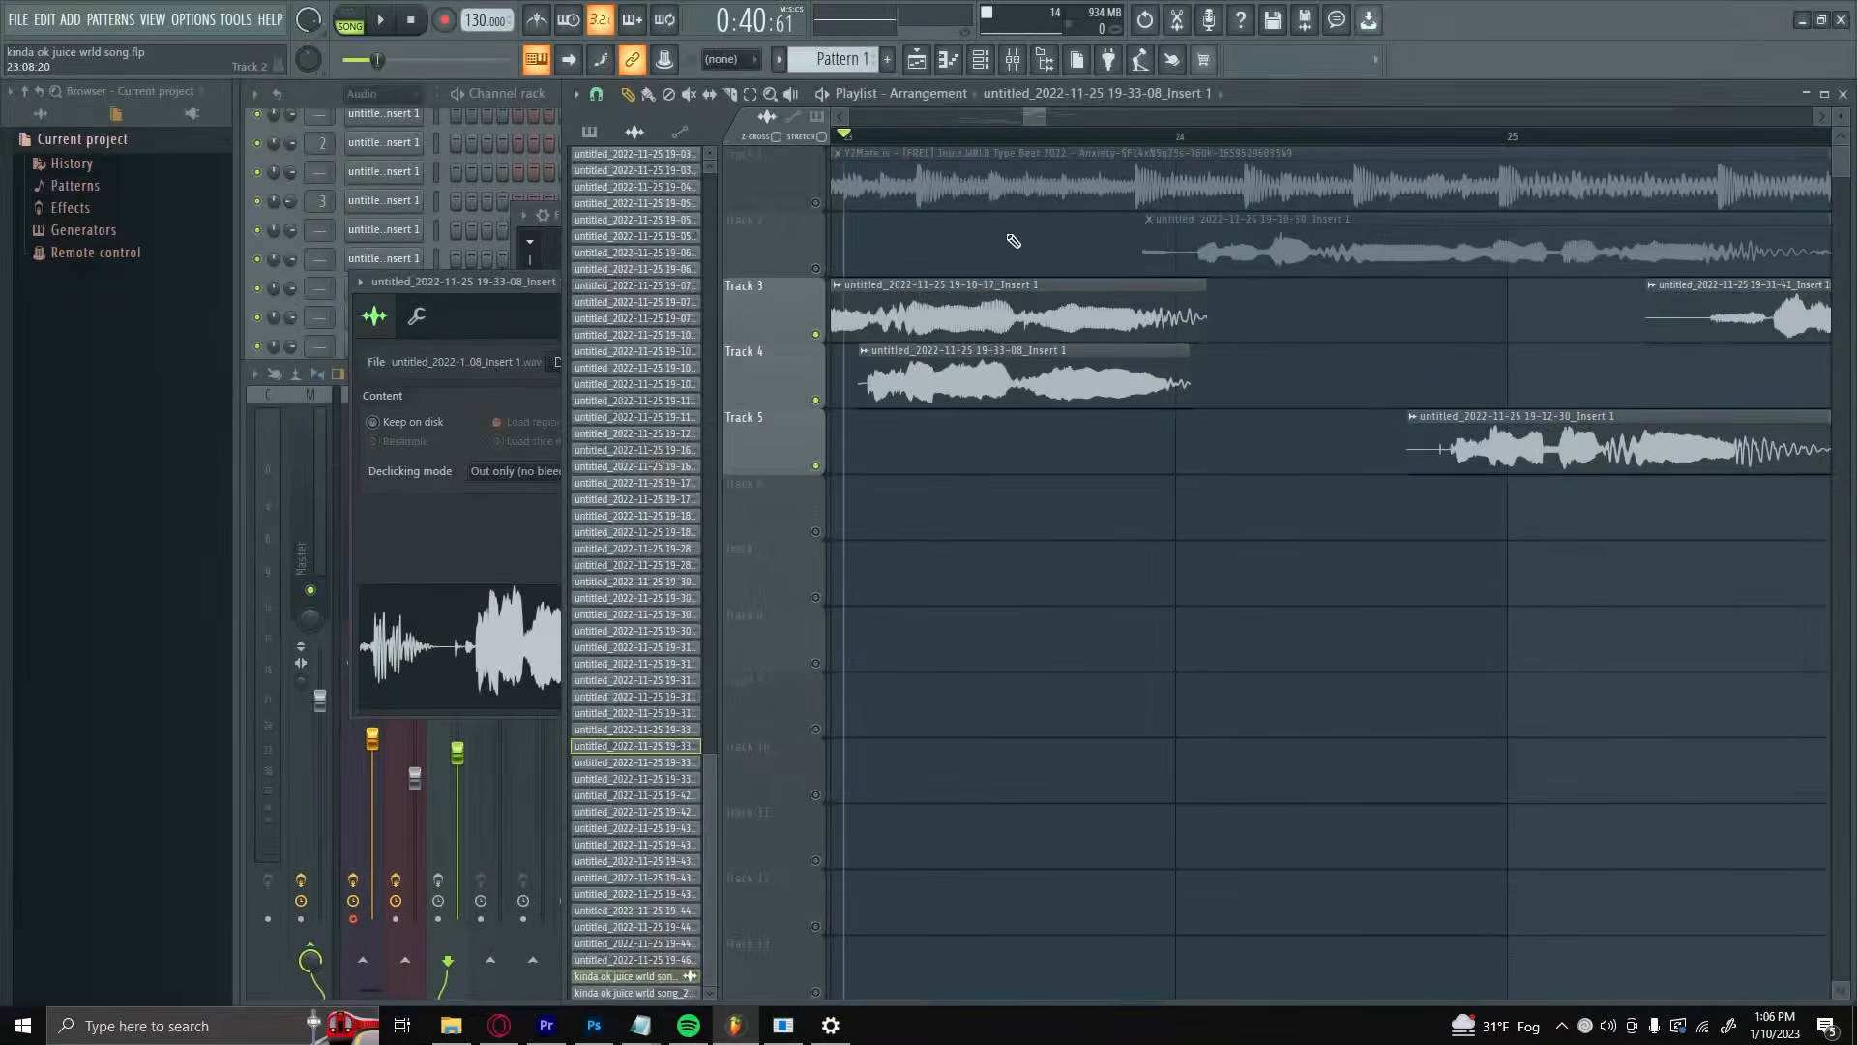
pyautogui.press('space')
pyautogui.press('space')
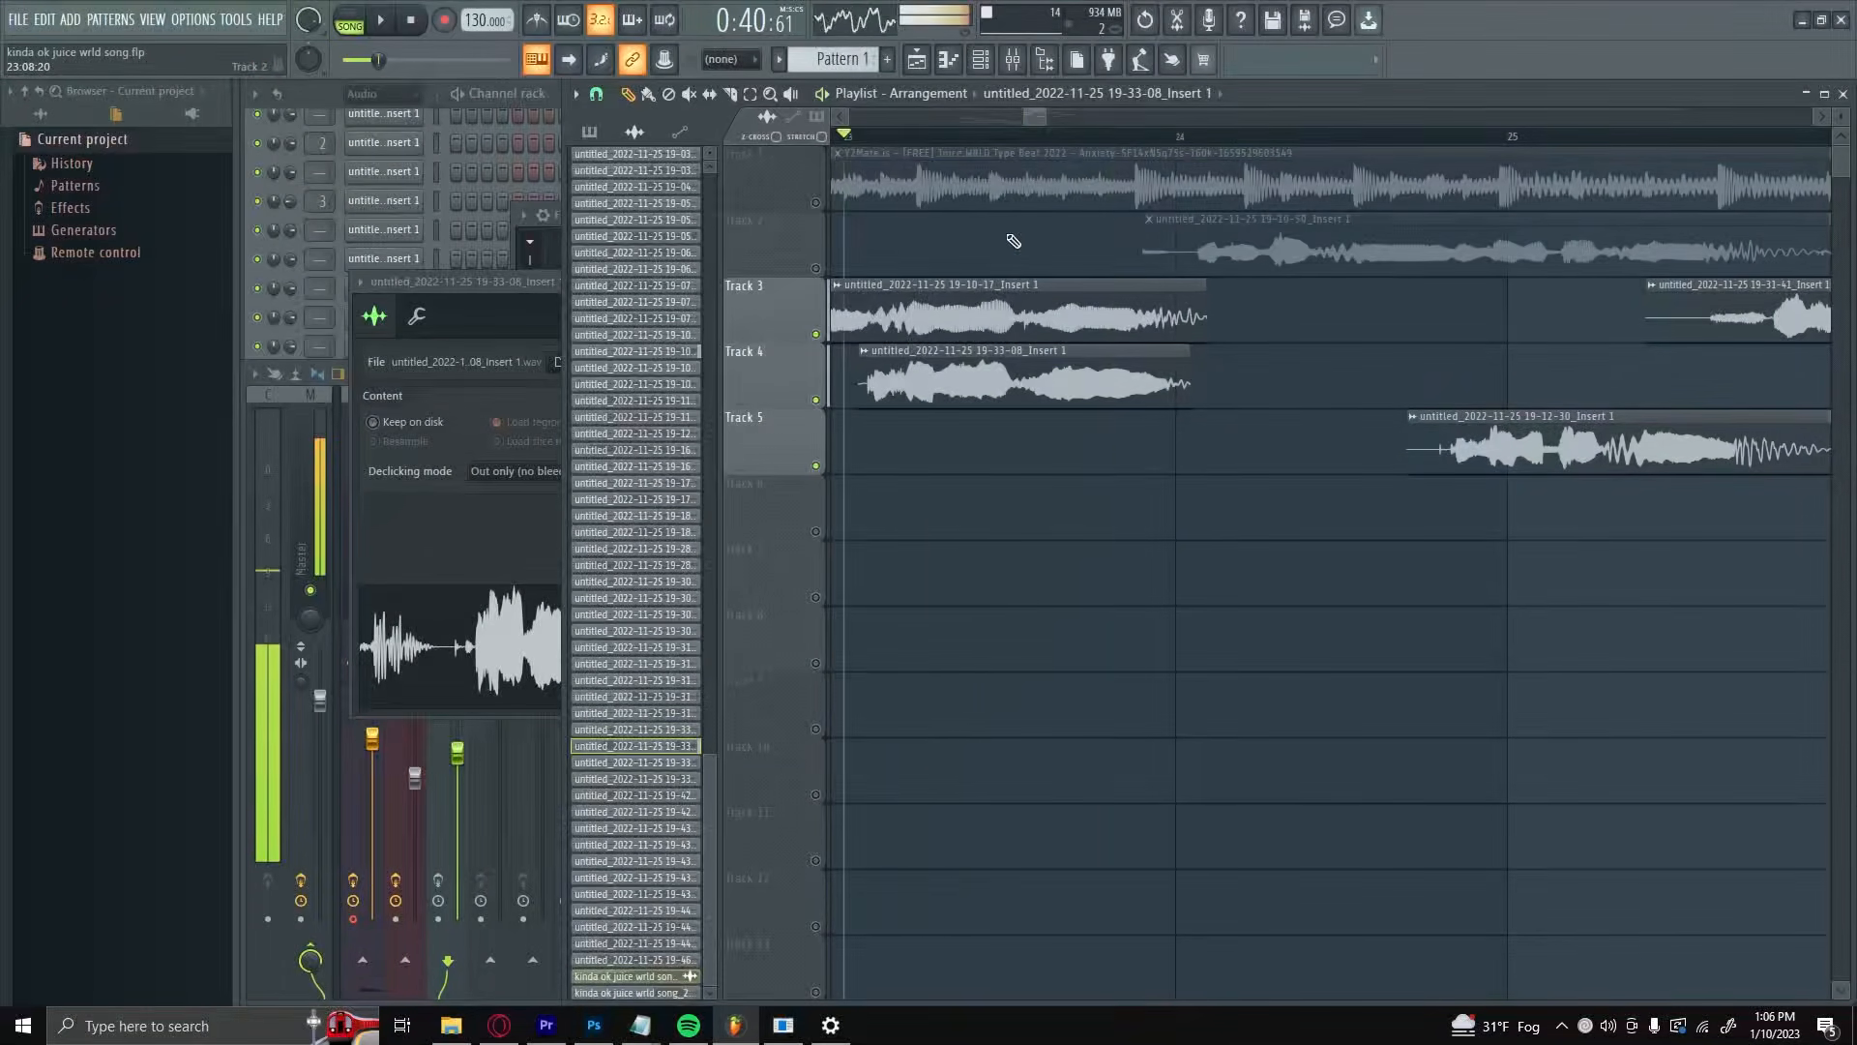
# Step: Pan the first Track 4 clip's channel 100% left and play from bar 23, and compare it with the channel panned right
pyautogui.doubleClick(964, 367)
pyautogui.moveTo(668, 285); pyautogui.dragTo(1092, 371)
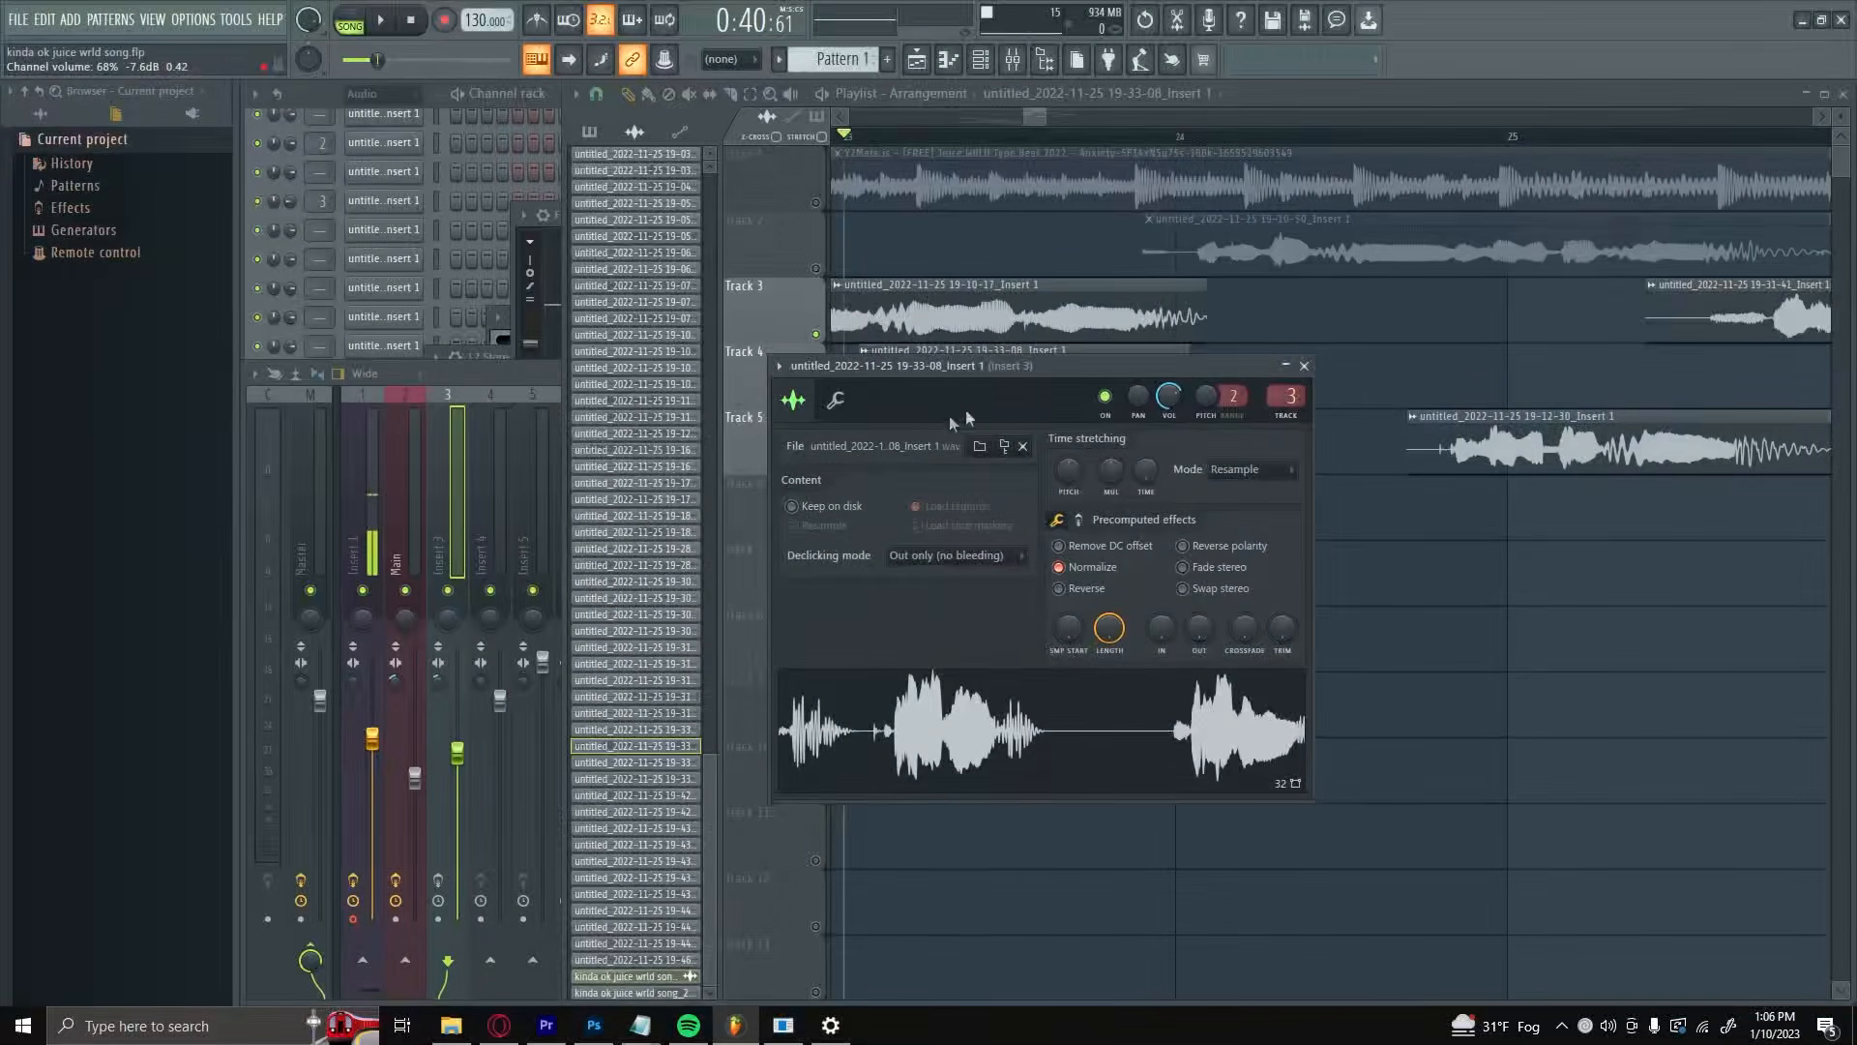
pyautogui.press('F9')
pyautogui.click(1019, 349)
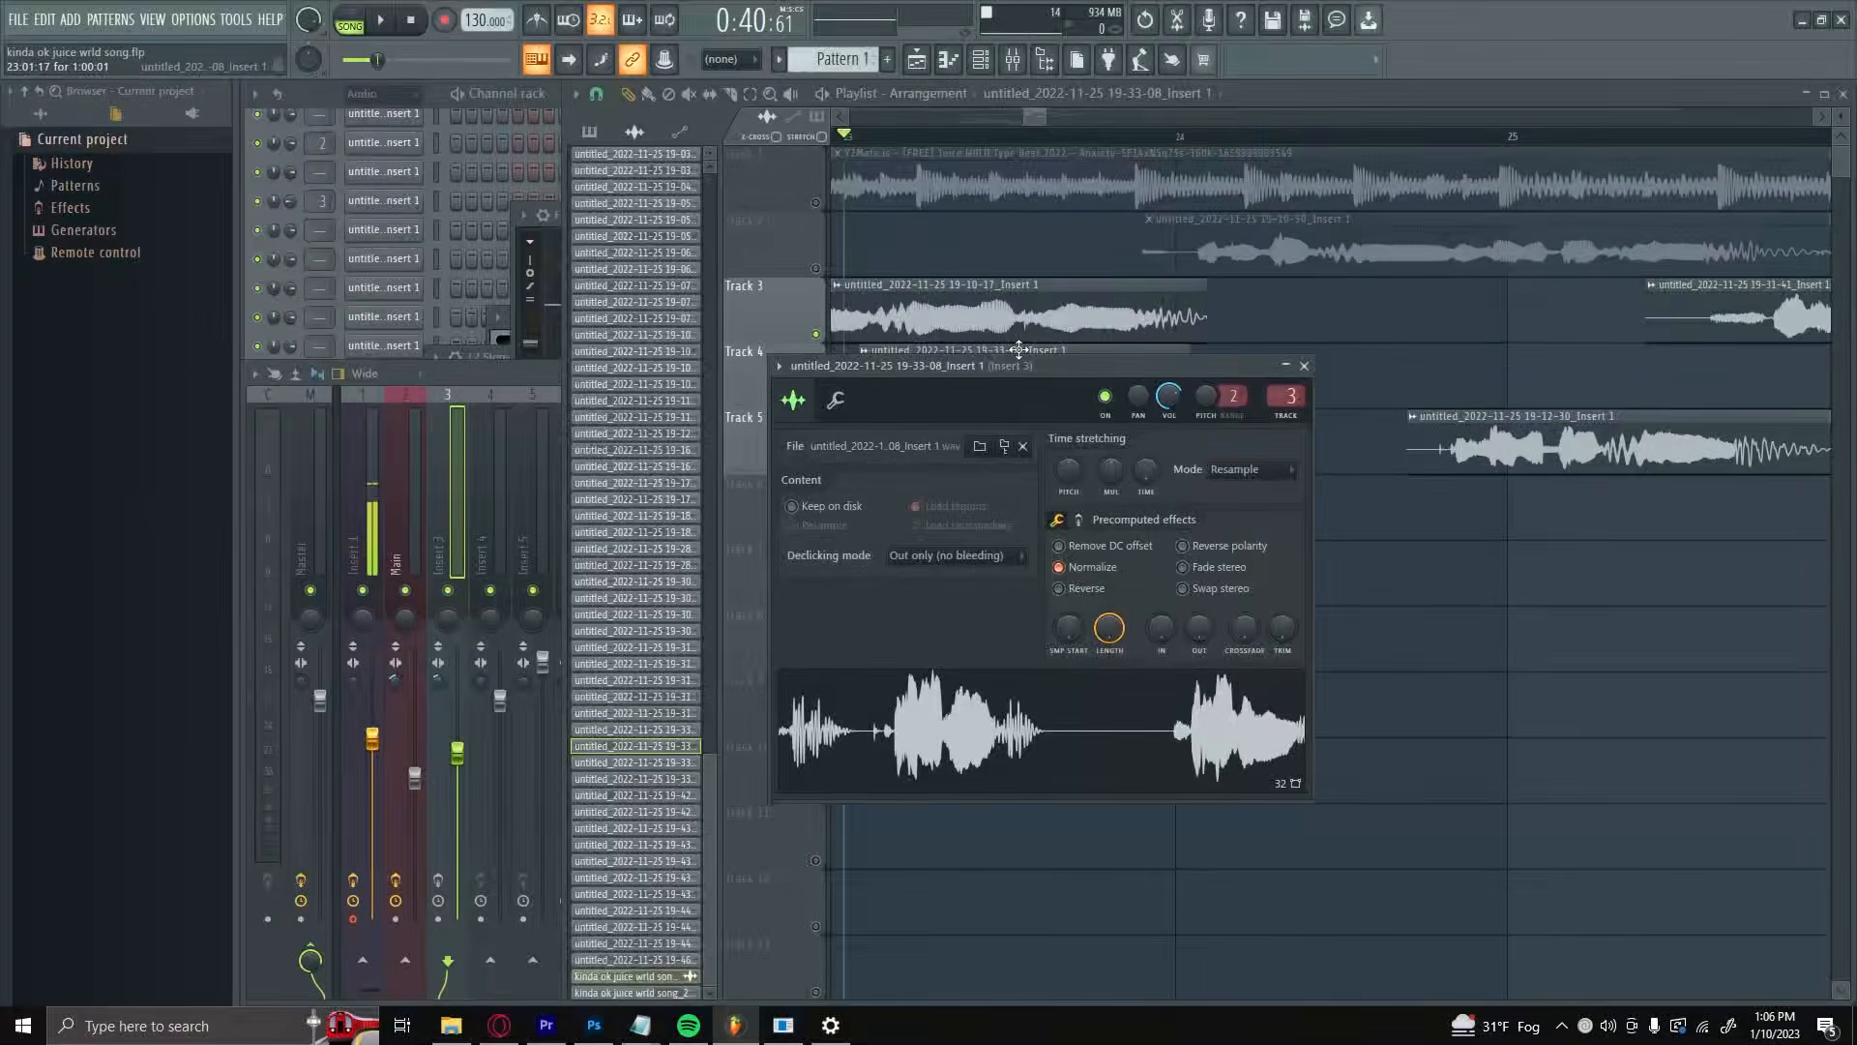
pyautogui.moveTo(1027, 367); pyautogui.dragTo(921, 551)
pyautogui.moveTo(1031, 580); pyautogui.dragTo(1032, 657)
pyautogui.press('space')
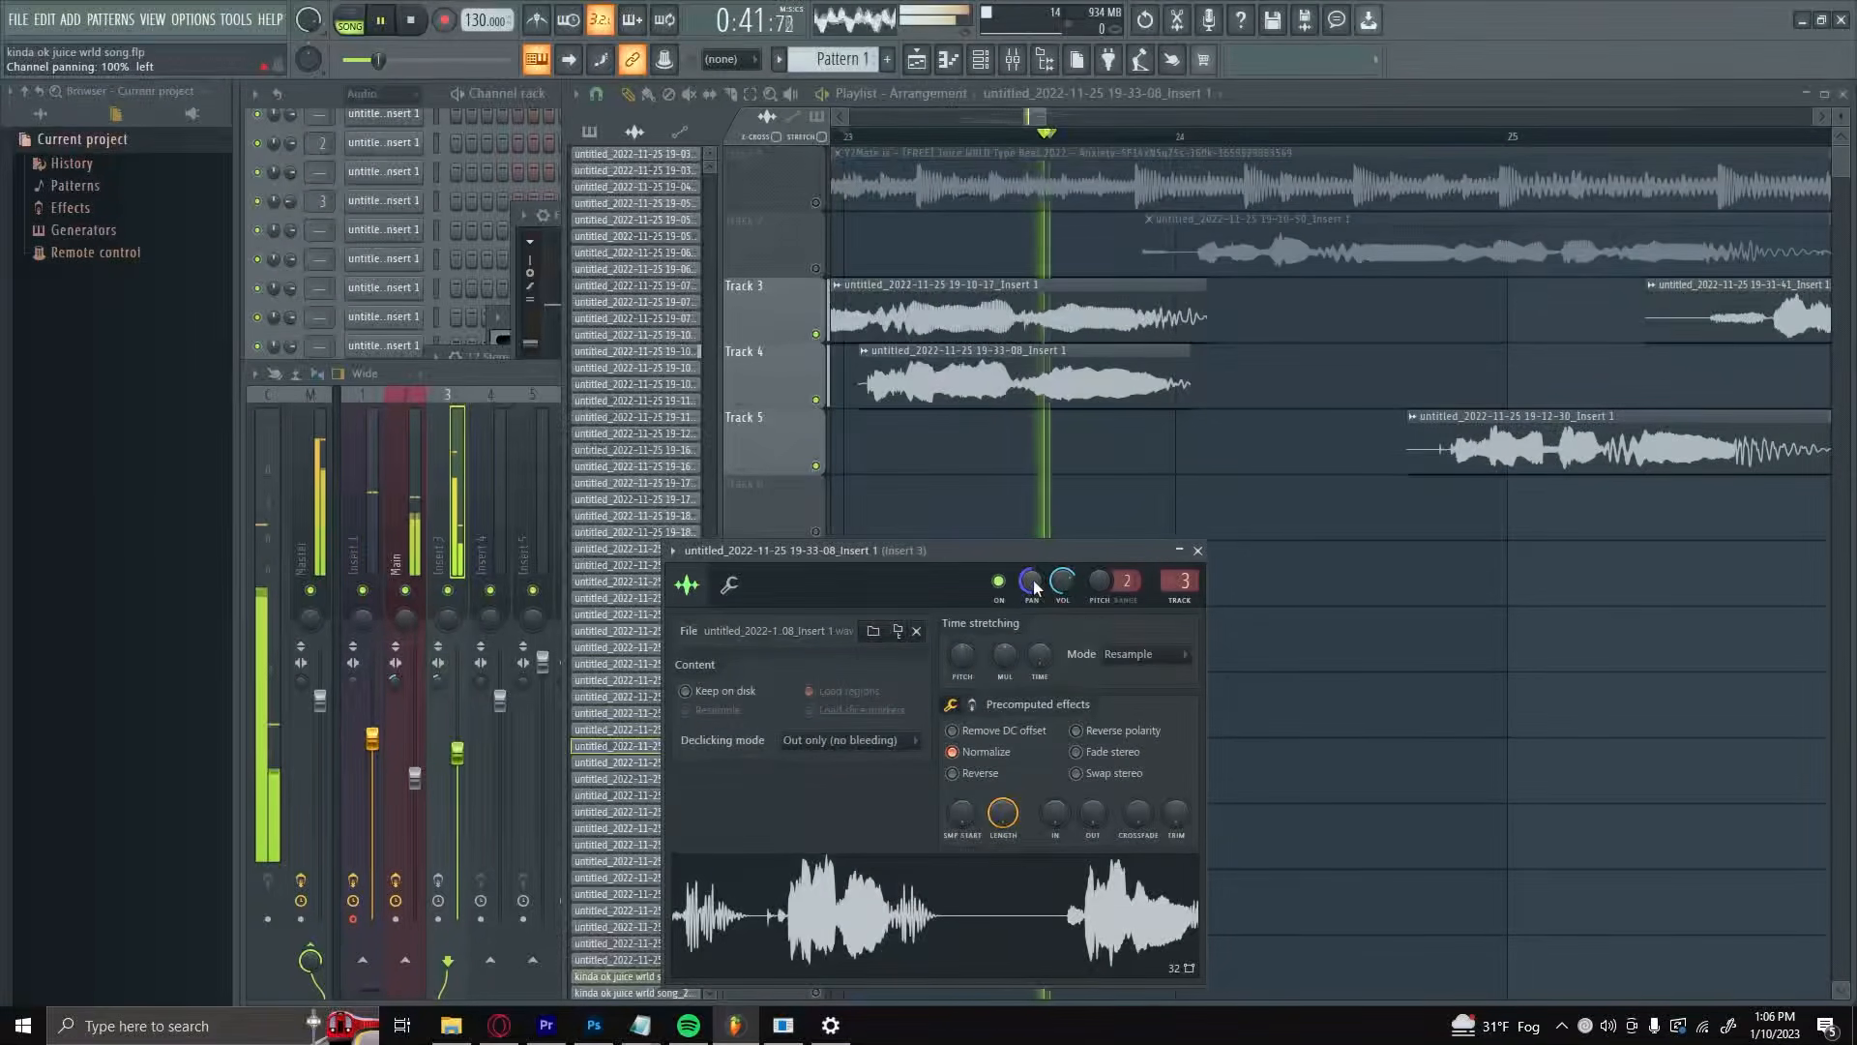
pyautogui.press('space')
pyautogui.press('space')
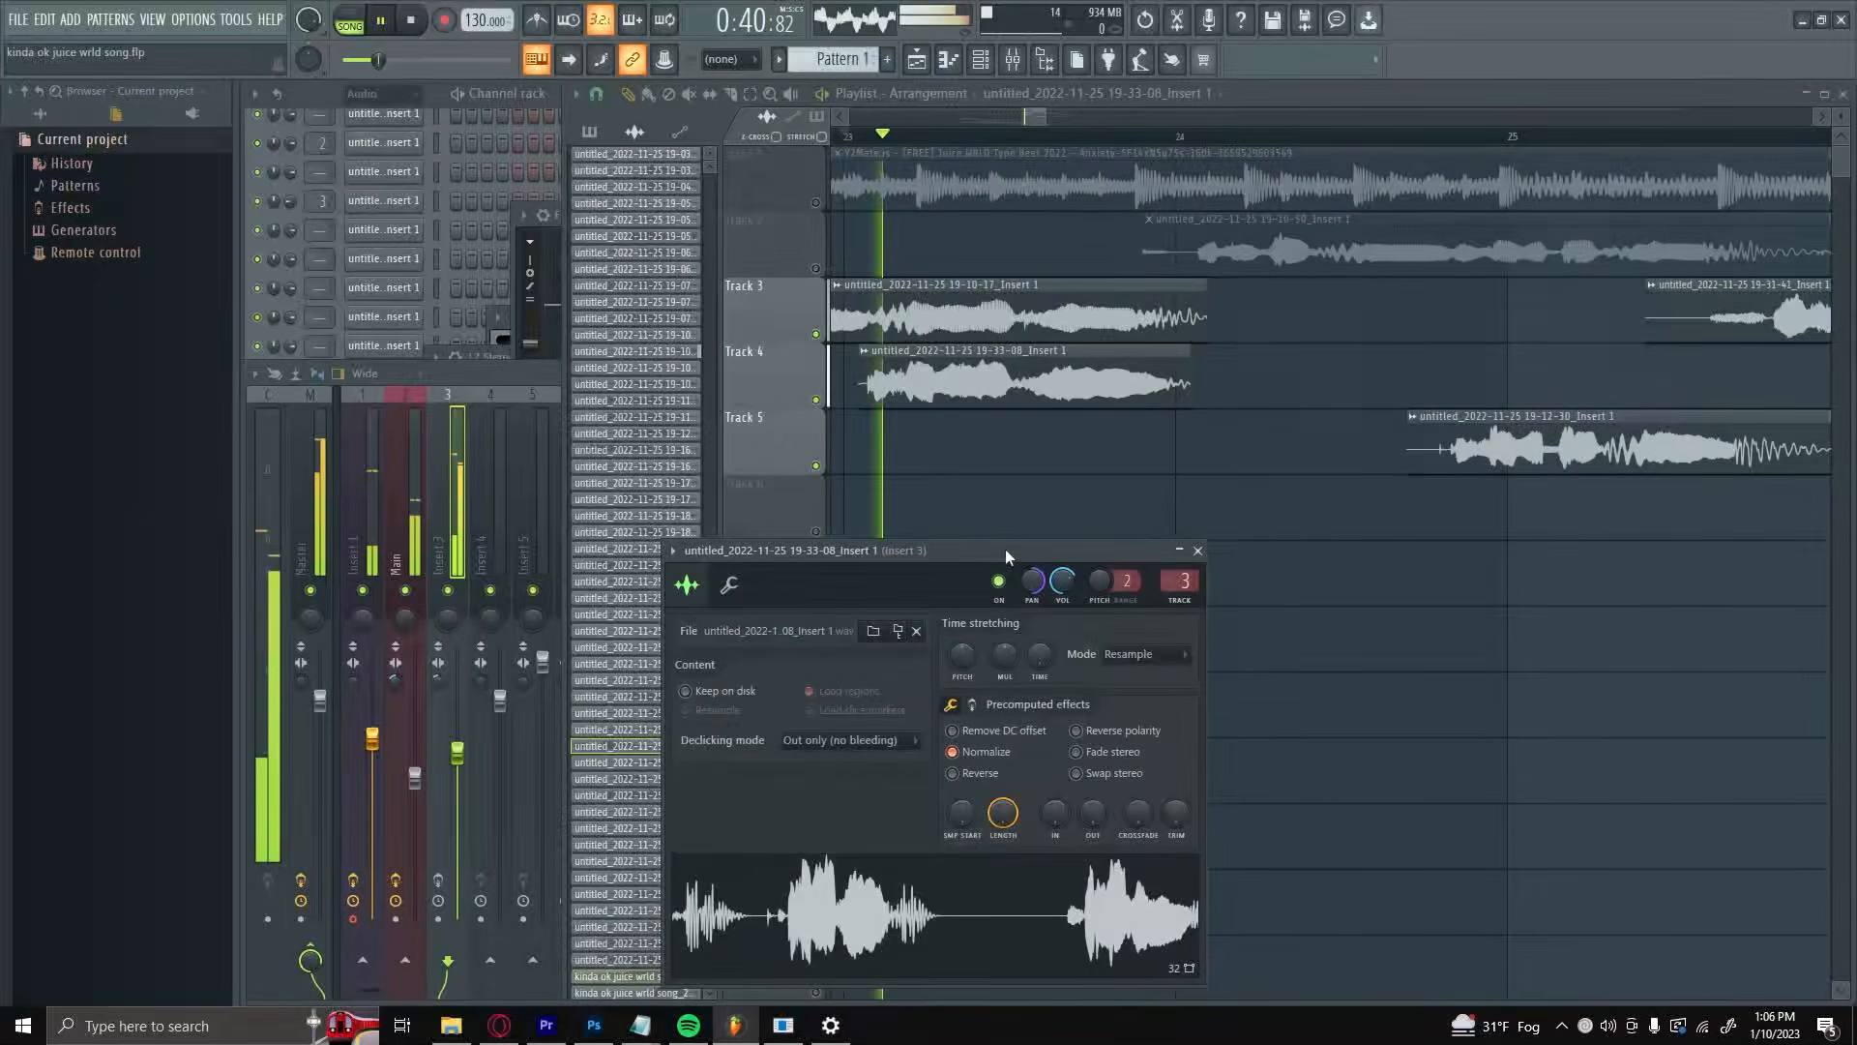
pyautogui.press('space')
pyautogui.press('Escape')
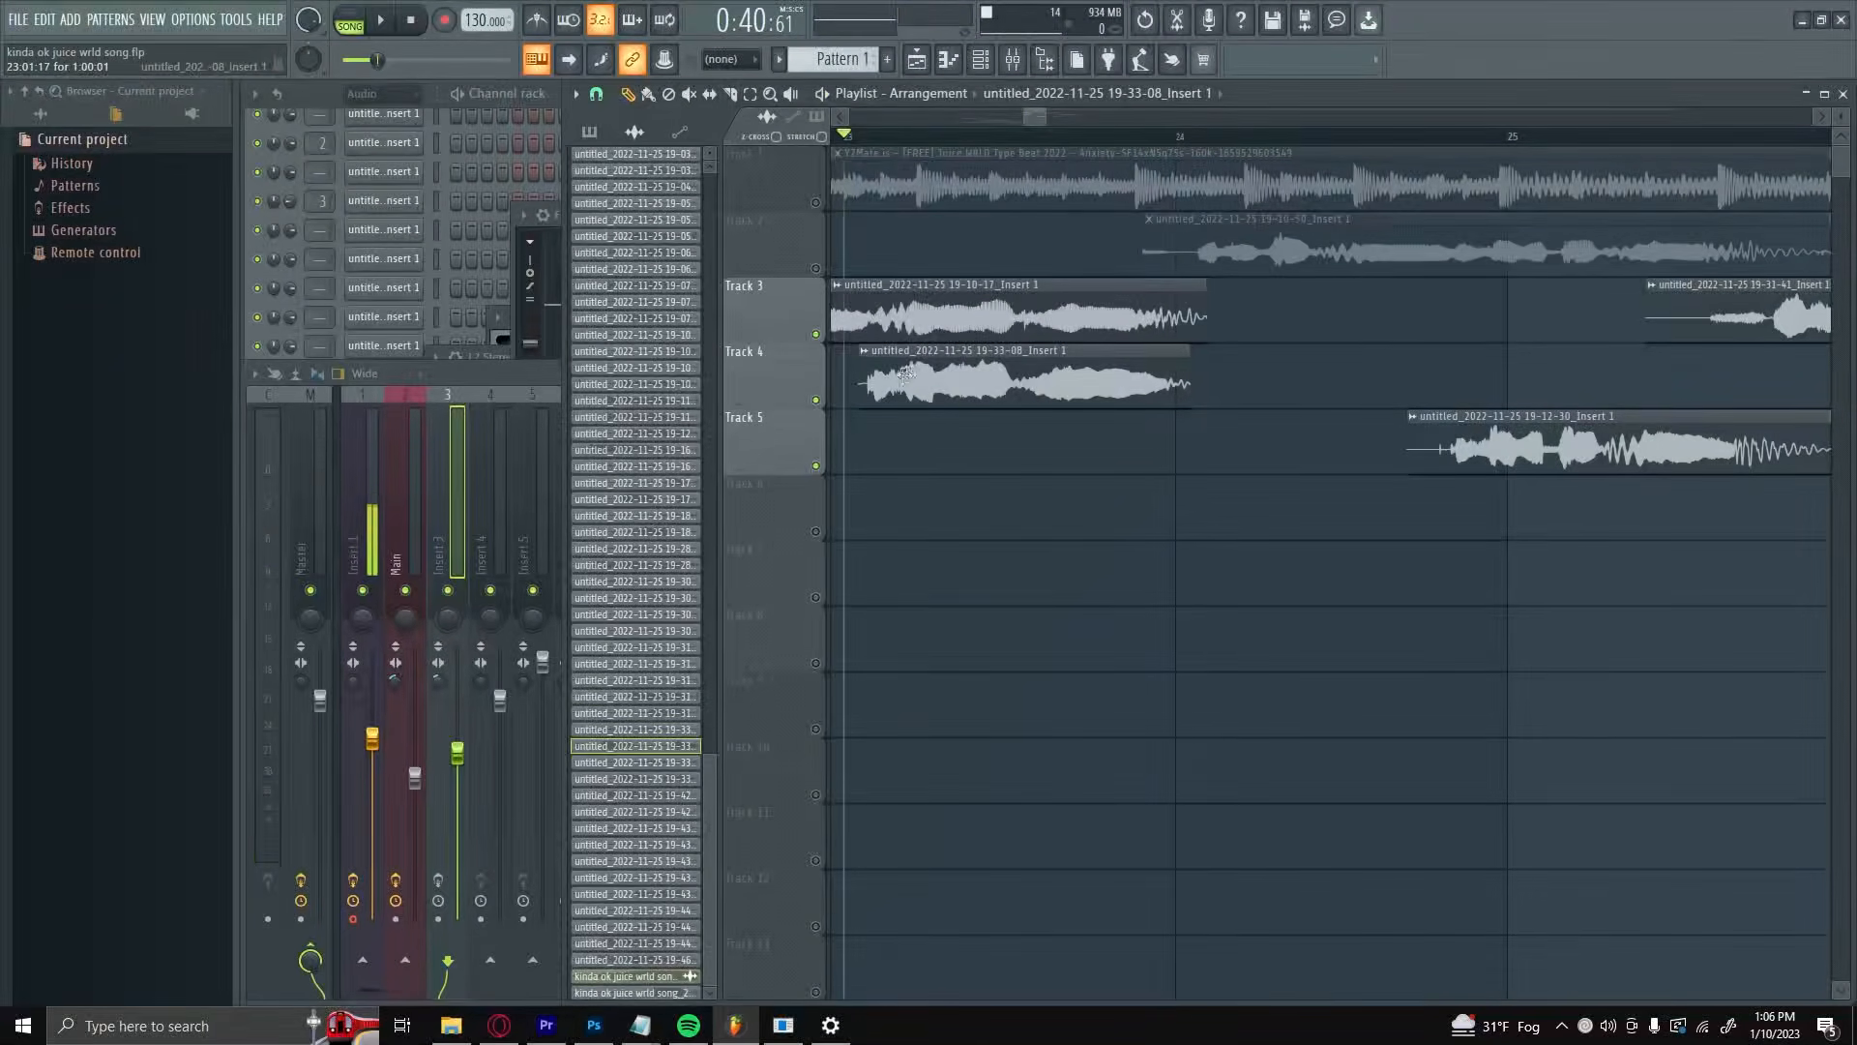
# Step: Lower Insert 3's volume fader in the mixer
pyautogui.click(542, 519)
pyautogui.moveTo(458, 753); pyautogui.dragTo(457, 806)
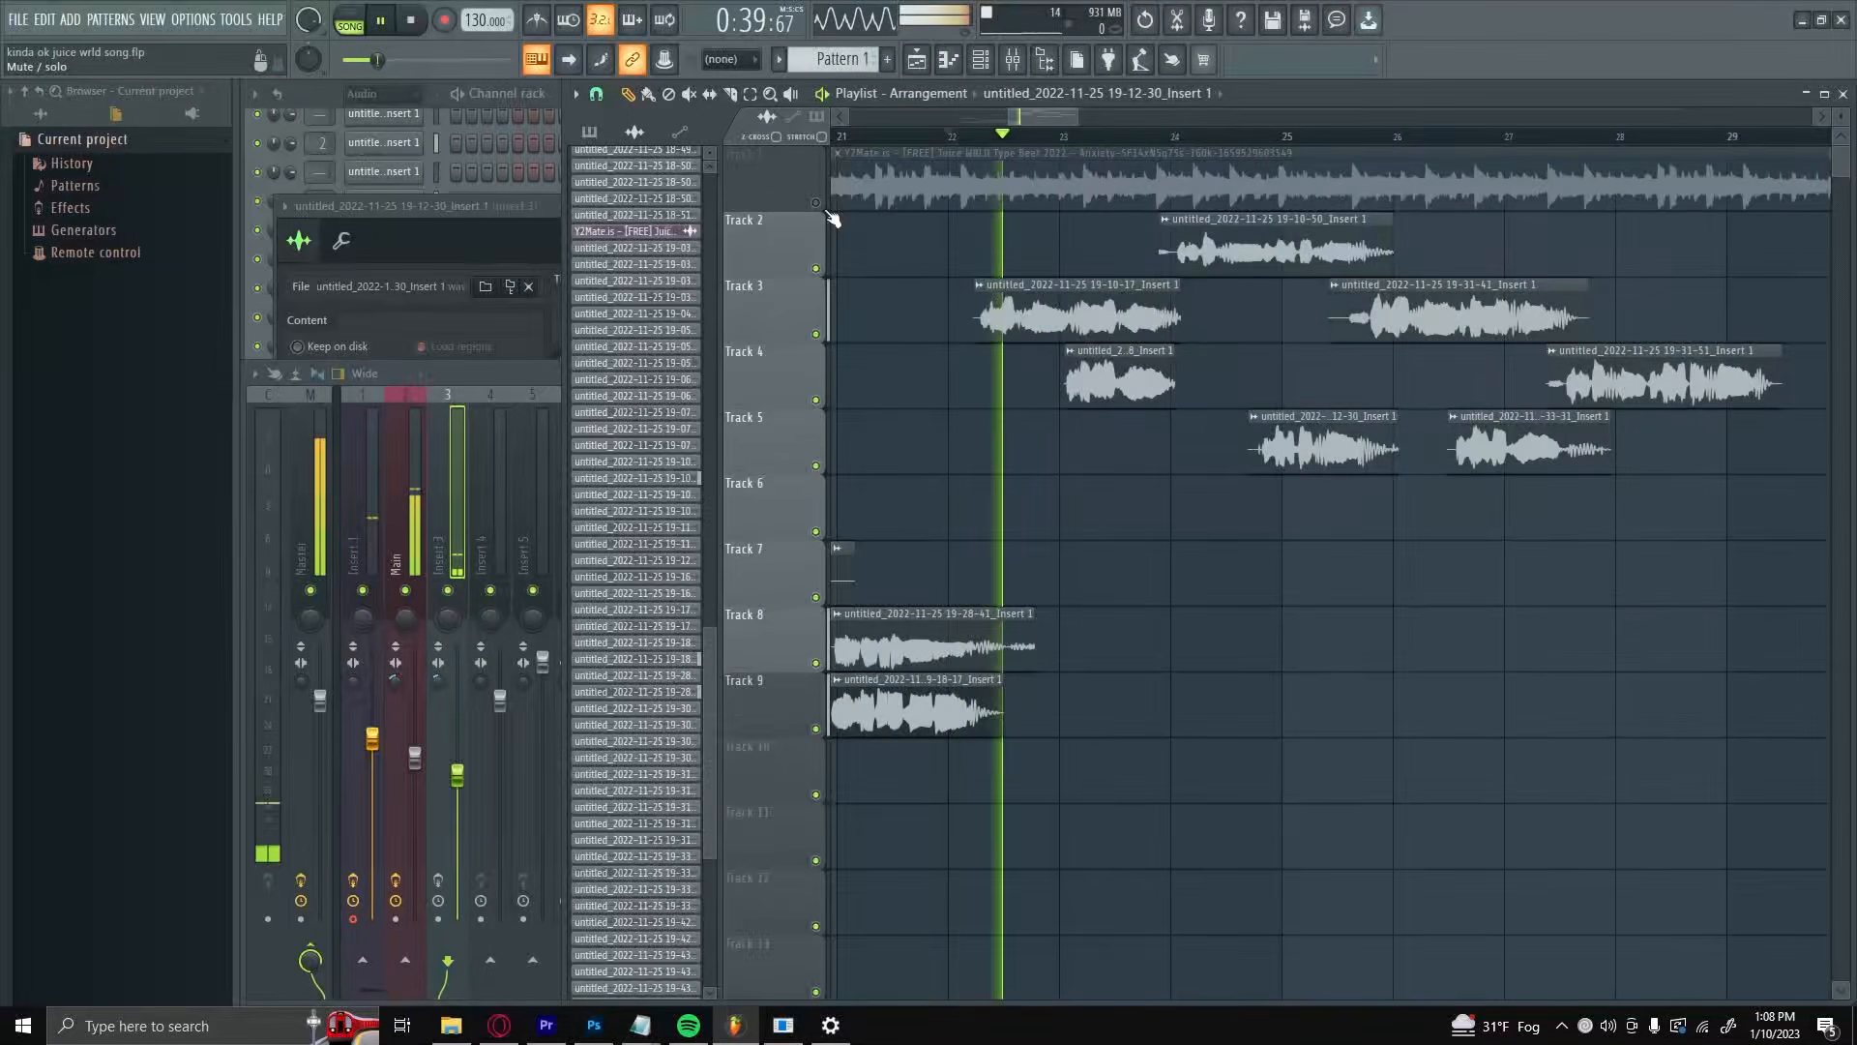